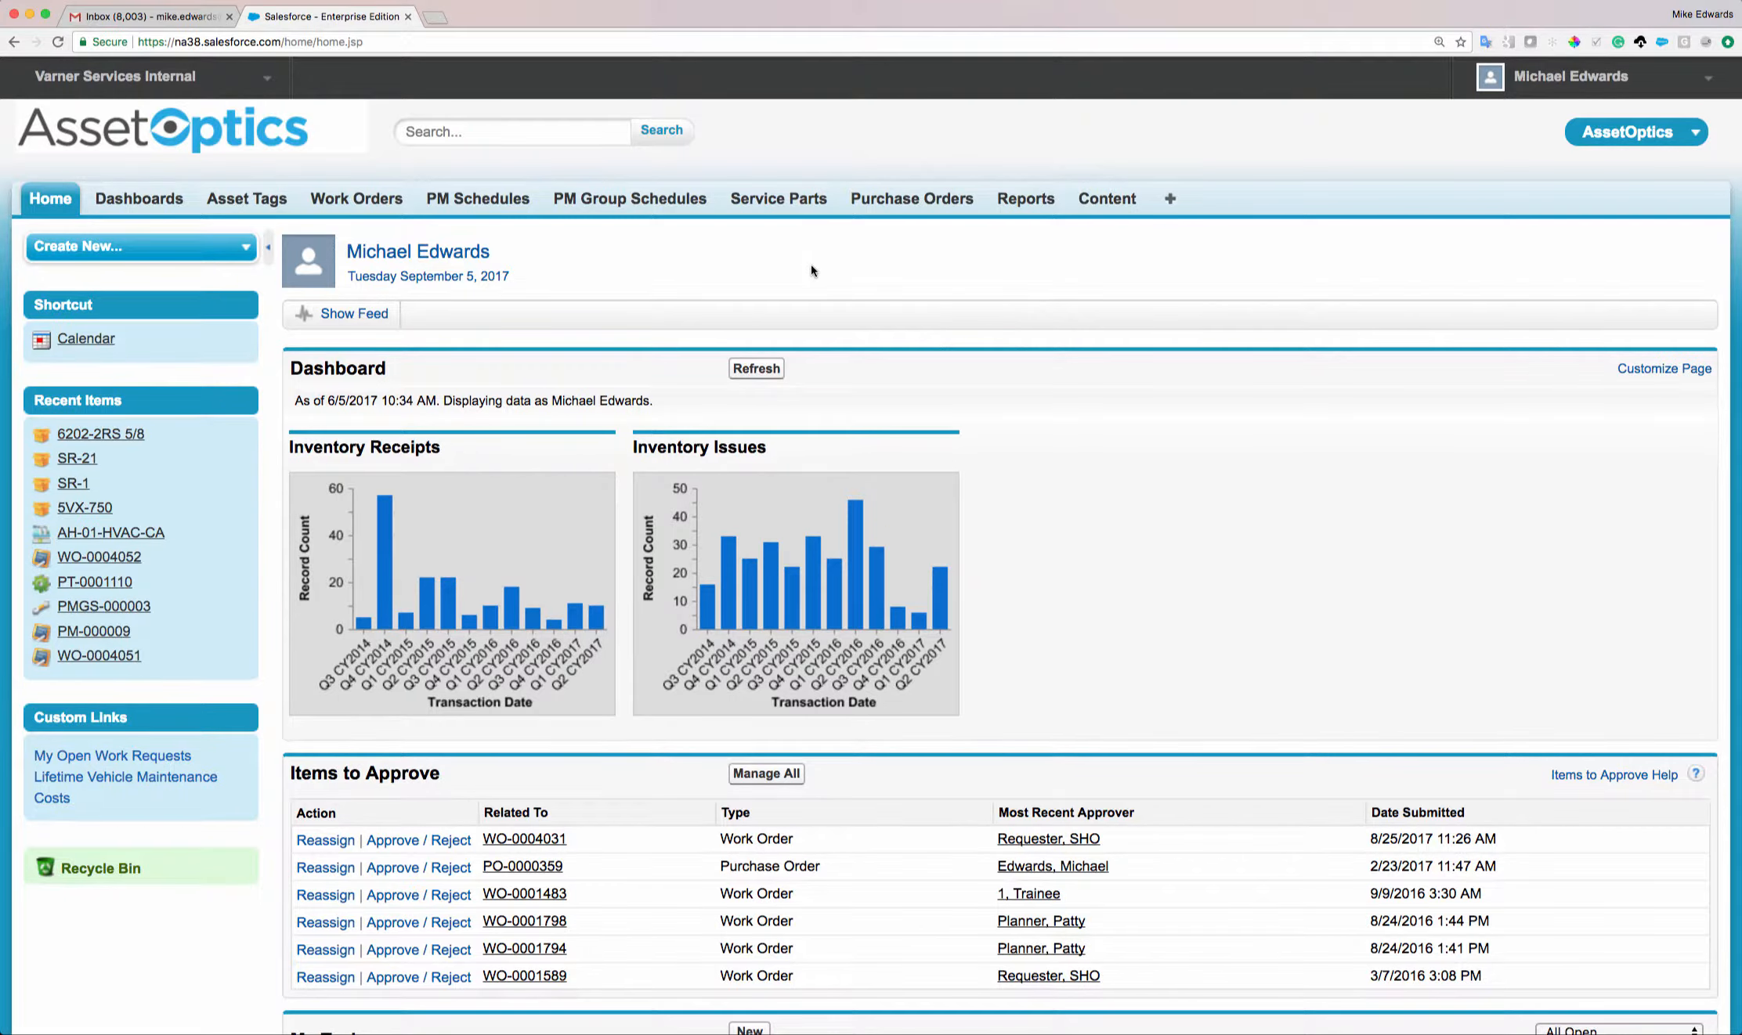
- Start a new service part record and search the product lookup for 6202
{"action": "left_click", "coordinate": [779, 206]}
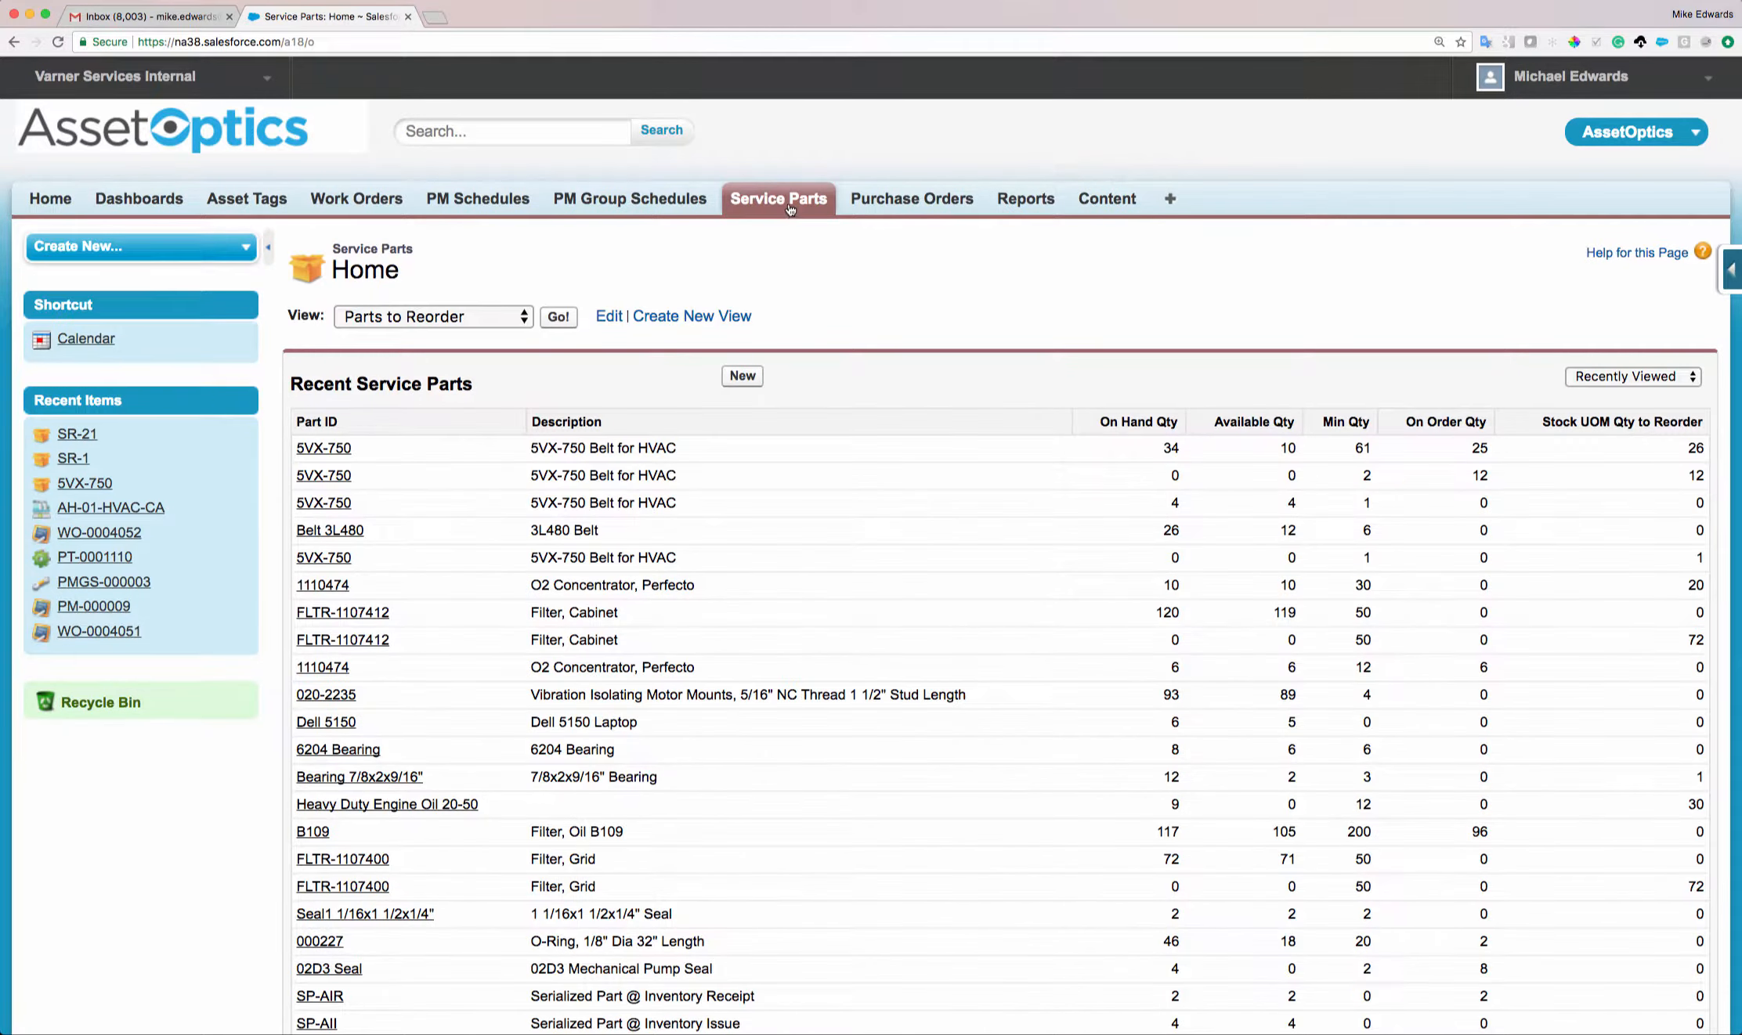
{"action": "left_click", "coordinate": [742, 376]}
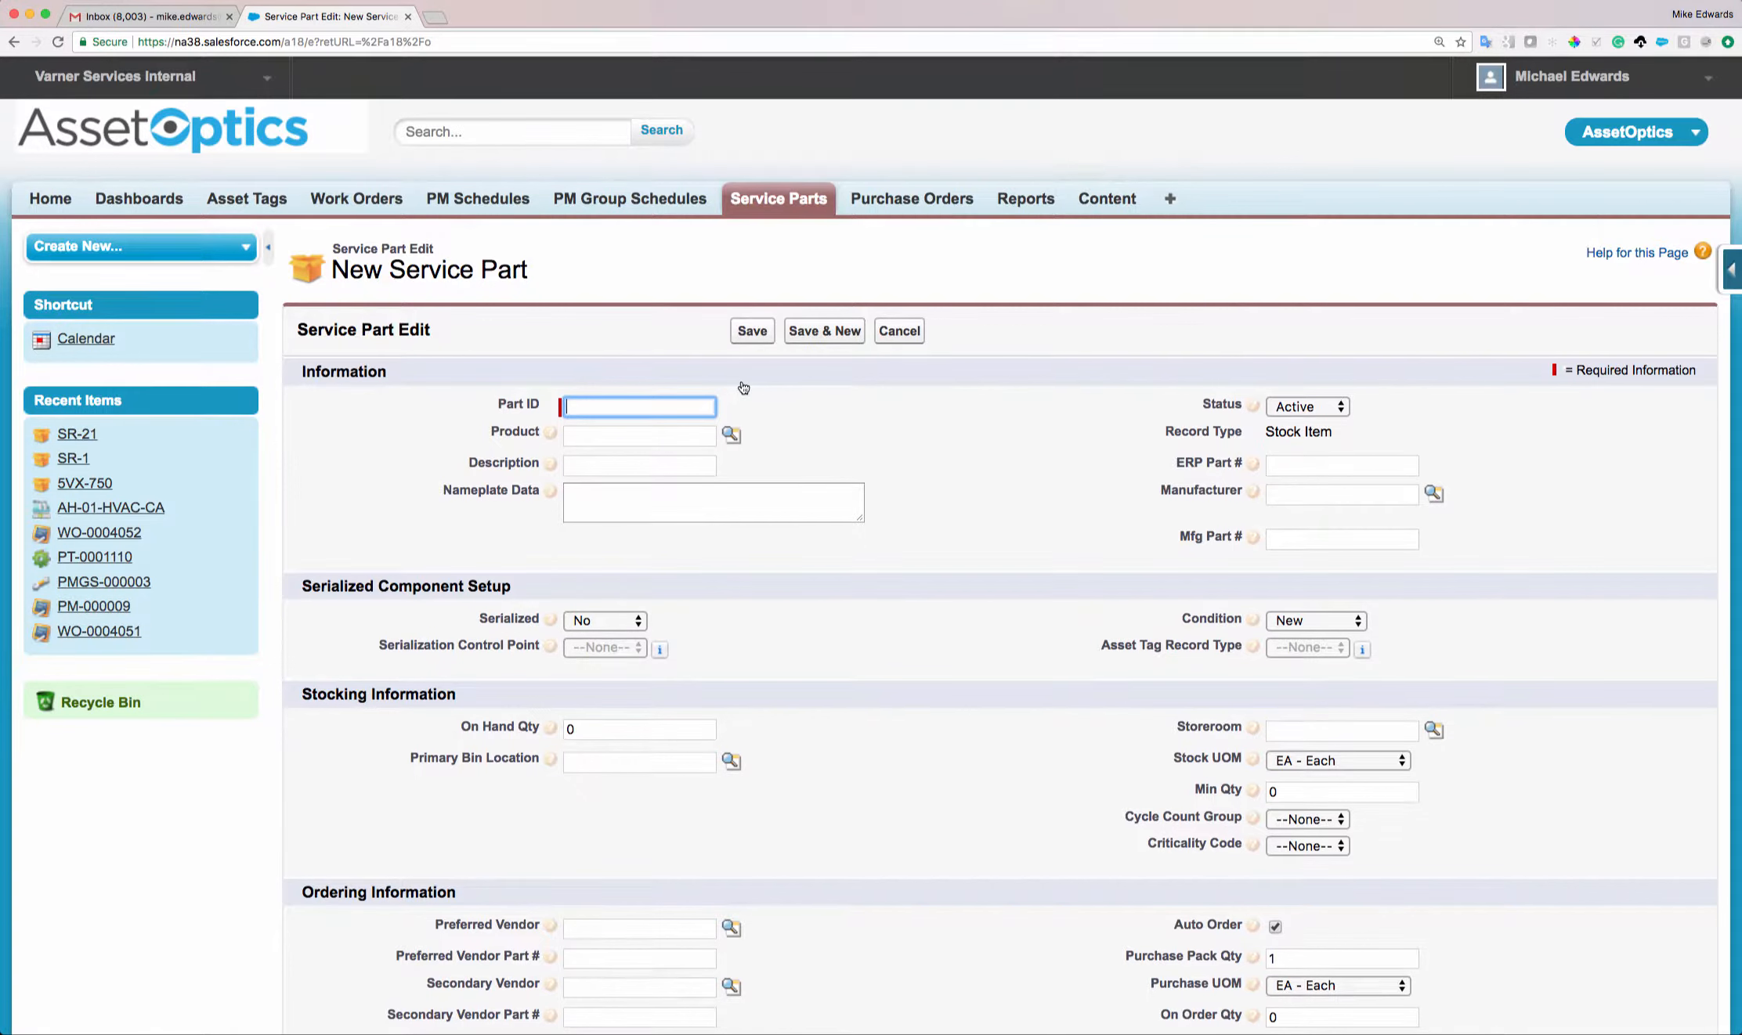
{"action": "left_click", "coordinate": [612, 432]}
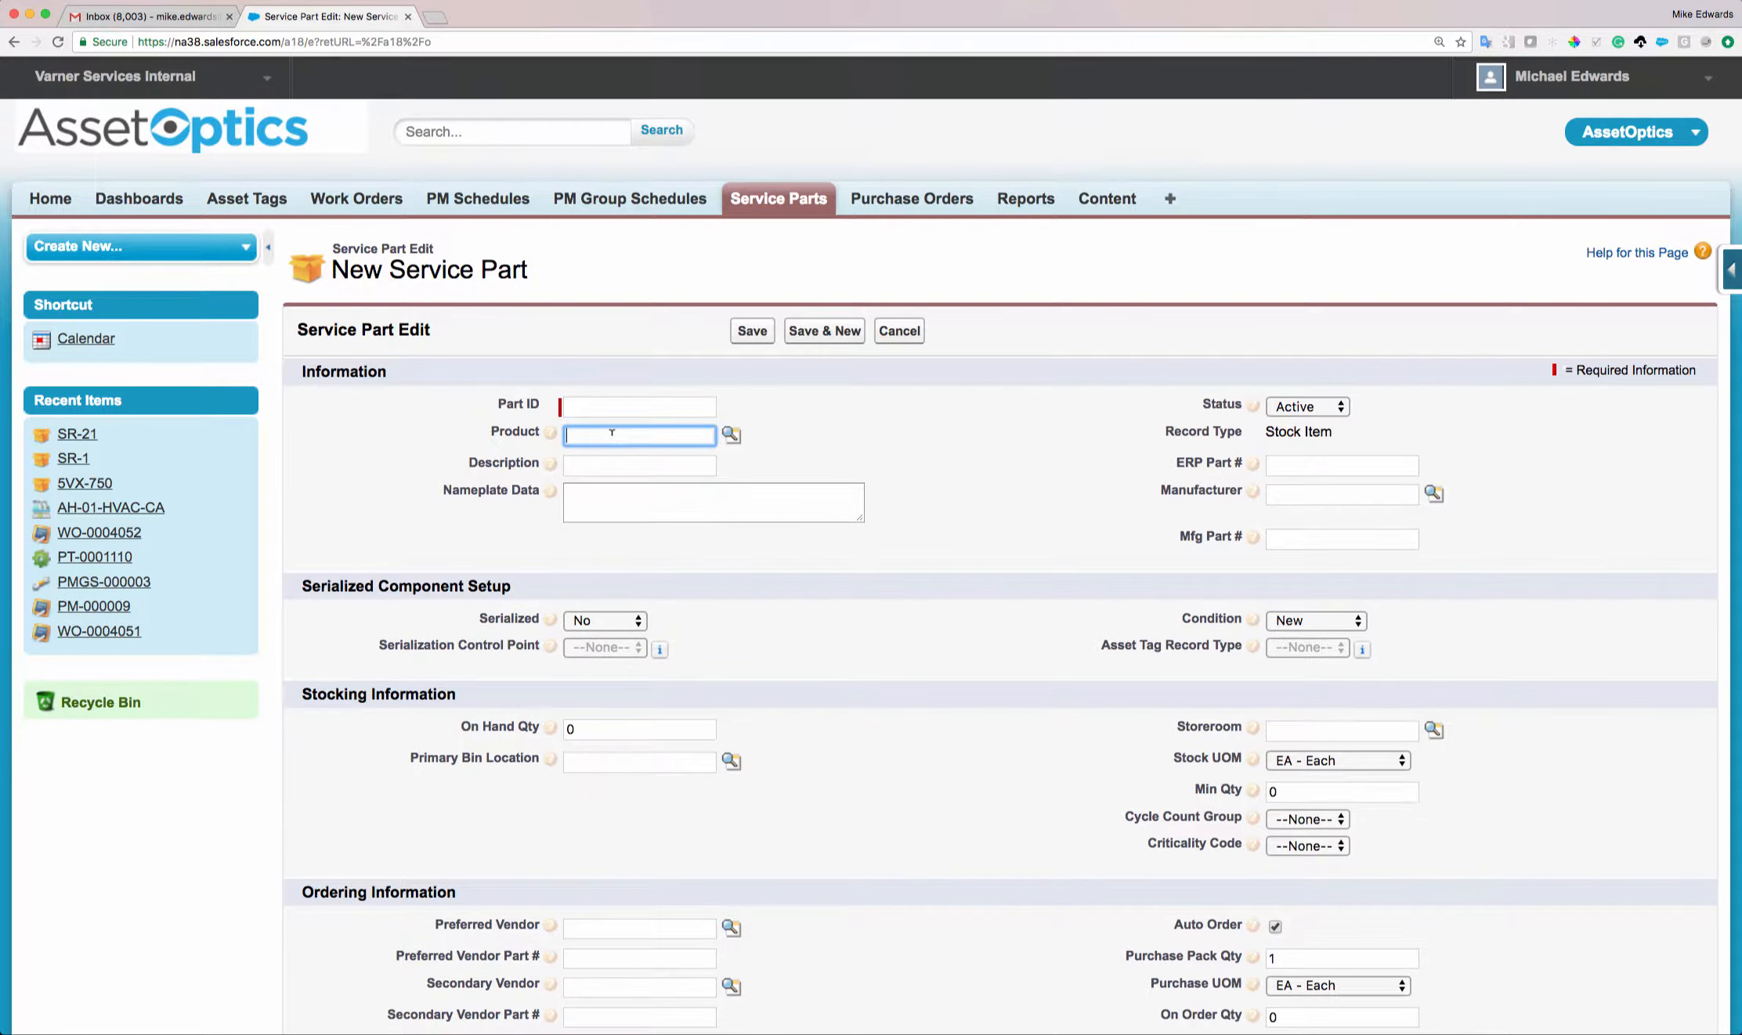
{"action": "left_click", "coordinate": [732, 435]}
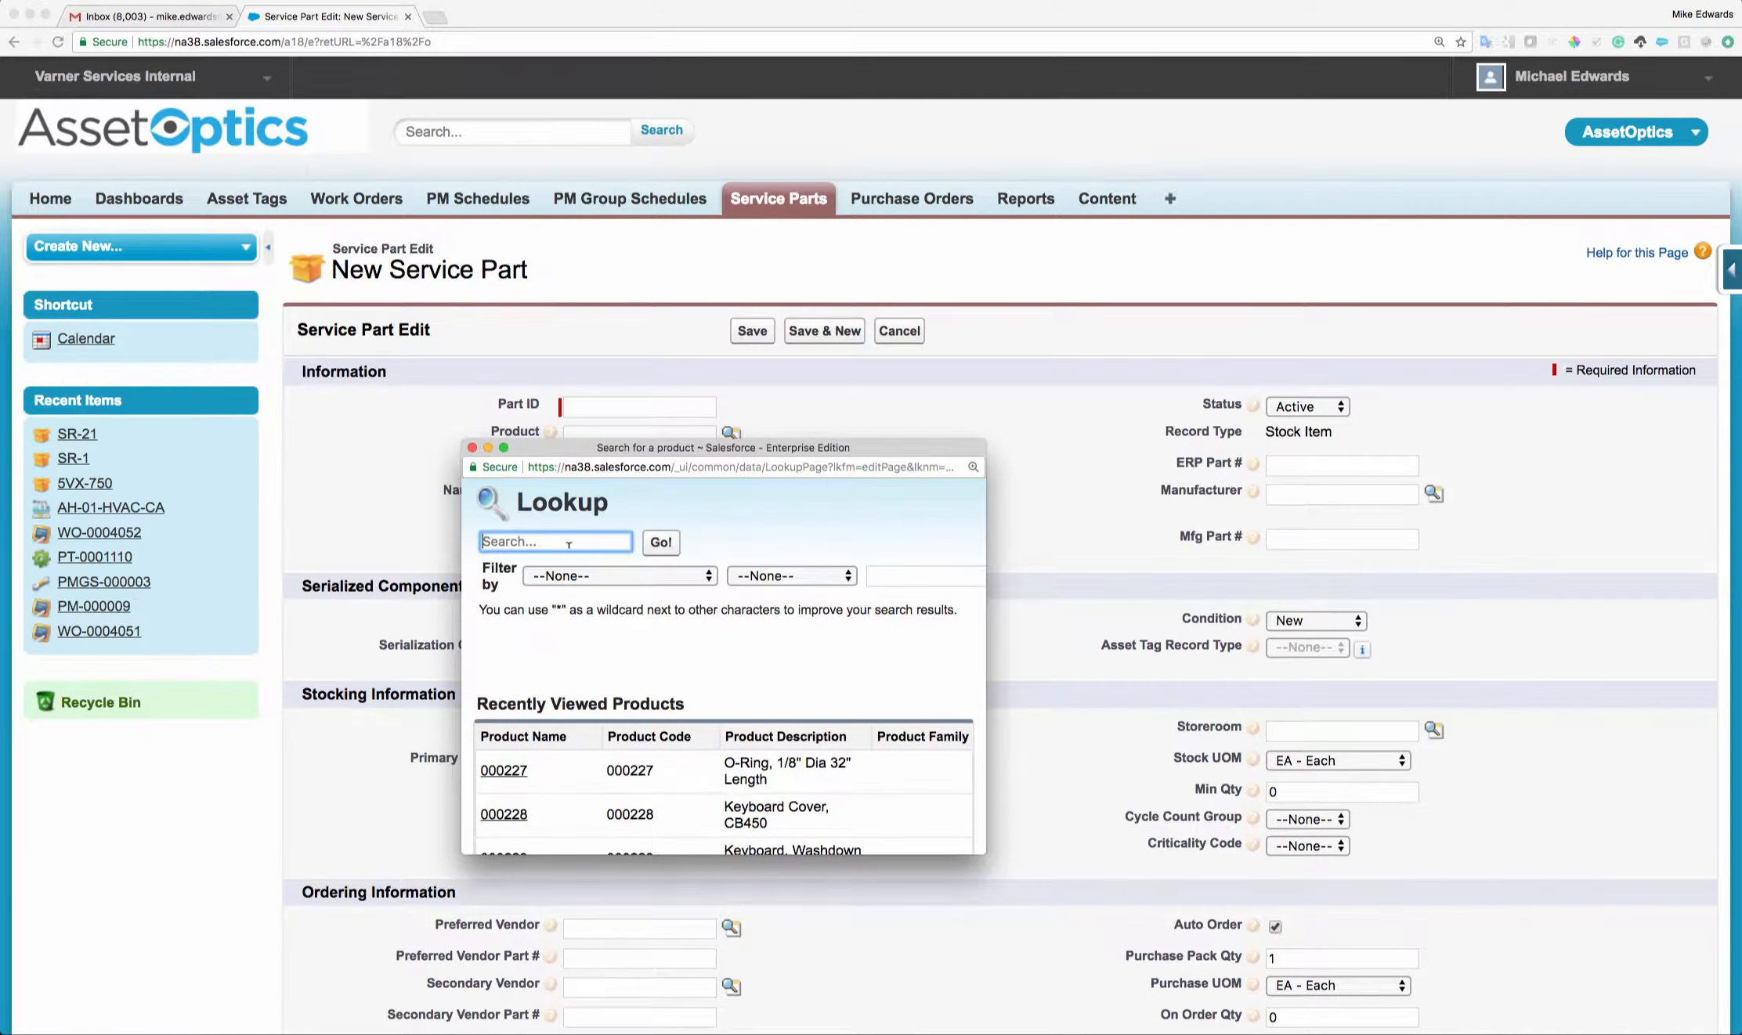
{"action": "type", "text": "6202"}
{"action": "key", "text": "Return"}
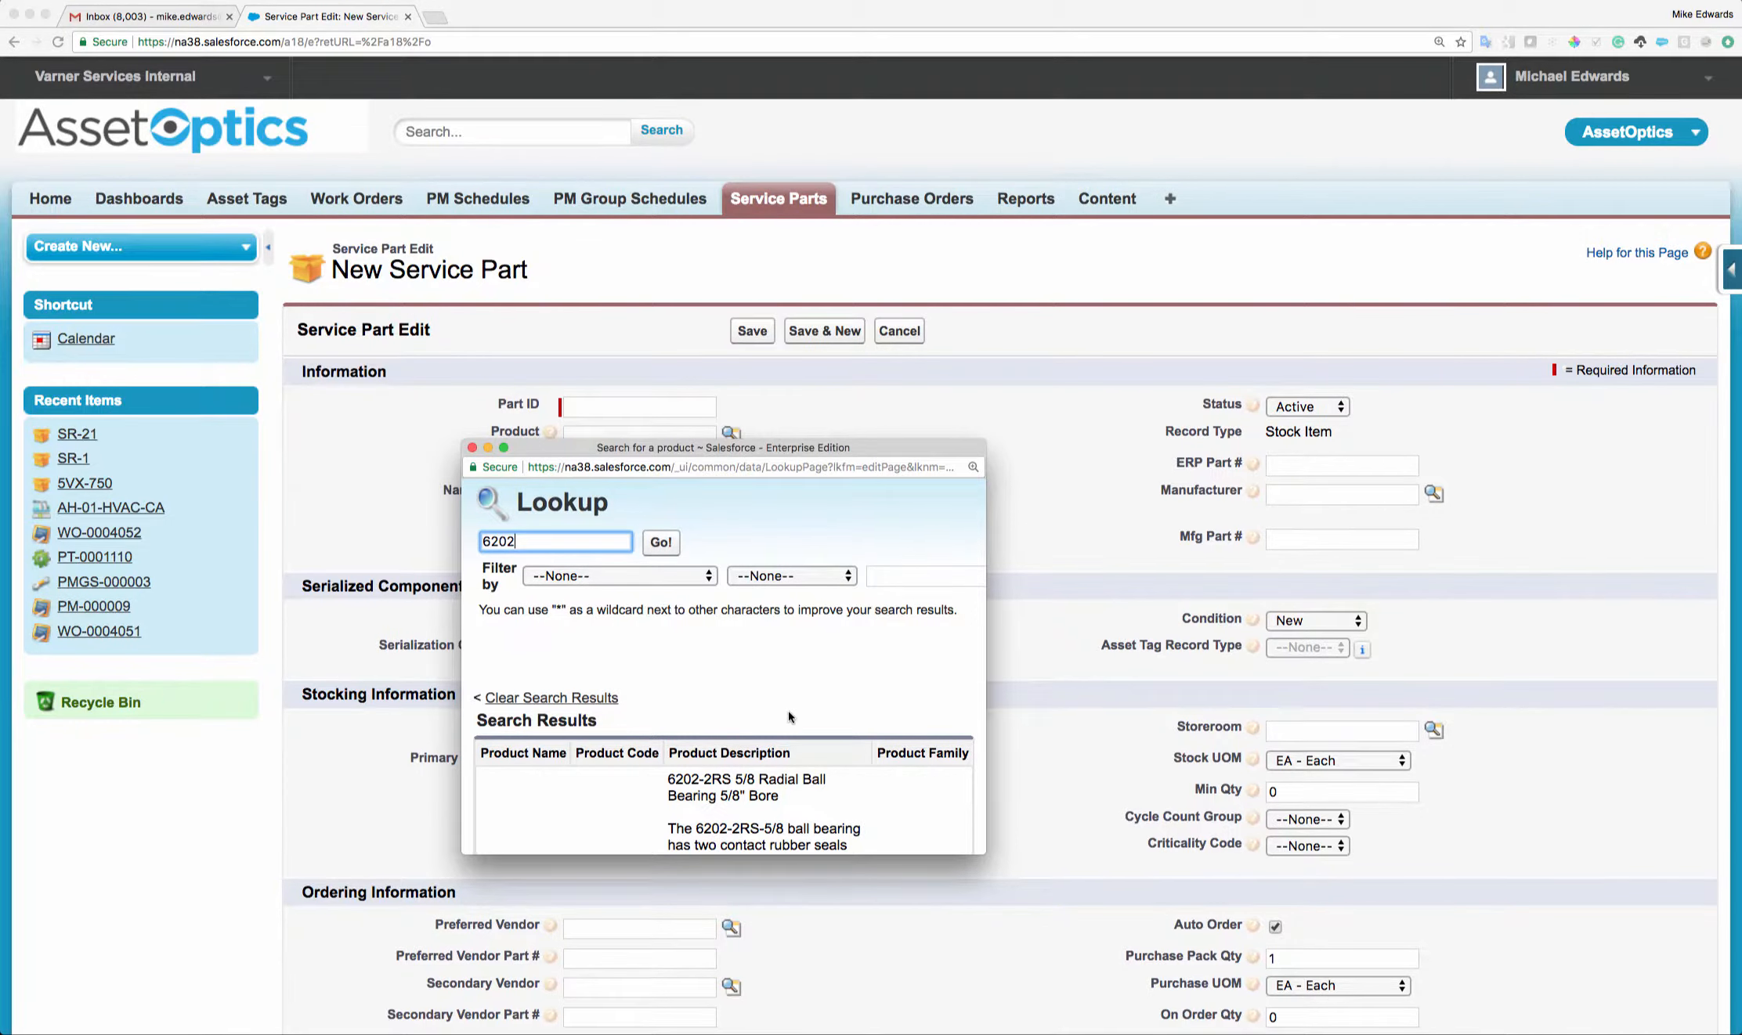
- Copy the short description of the 6202-2RS 5/8 radial ball bearing and choose it as the part's product
{"action": "scroll", "coordinate": [788, 710], "scroll_direction": "down", "scroll_amount": 2}
{"action": "left_click_drag", "start_coordinate": [981, 850], "coordinate": [1453, 880]}
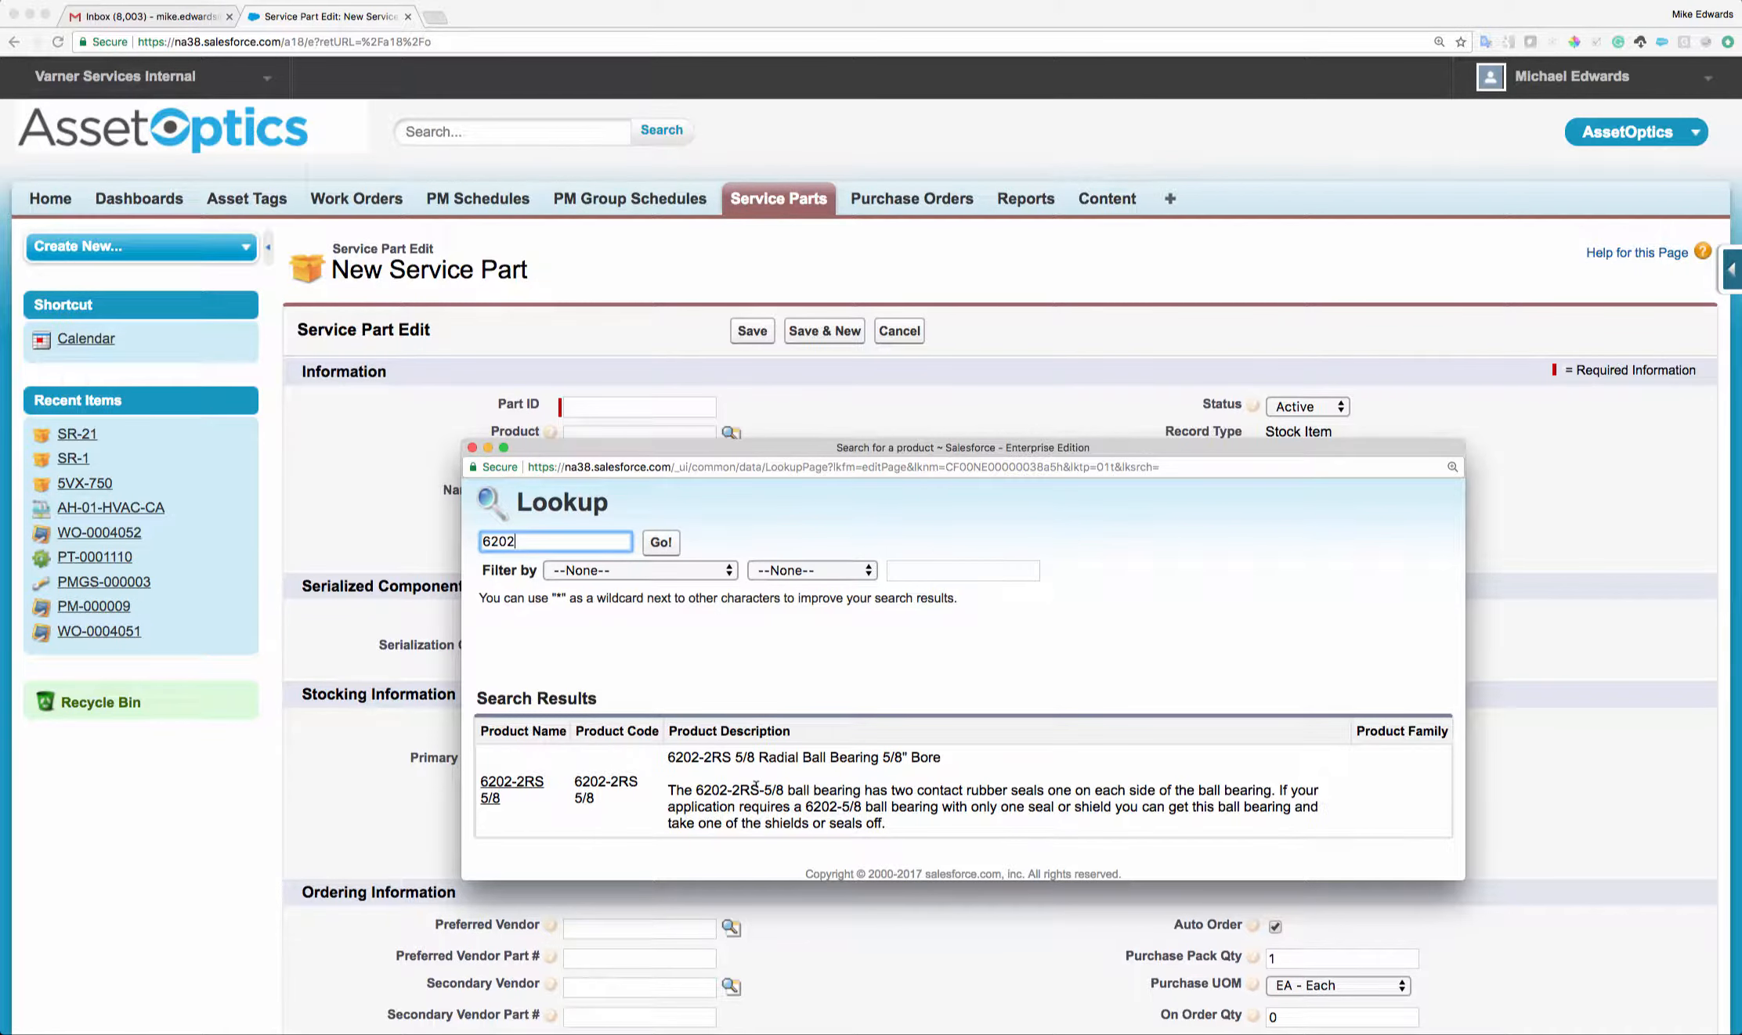
{"action": "left_click_drag", "start_coordinate": [670, 756], "coordinate": [927, 757]}
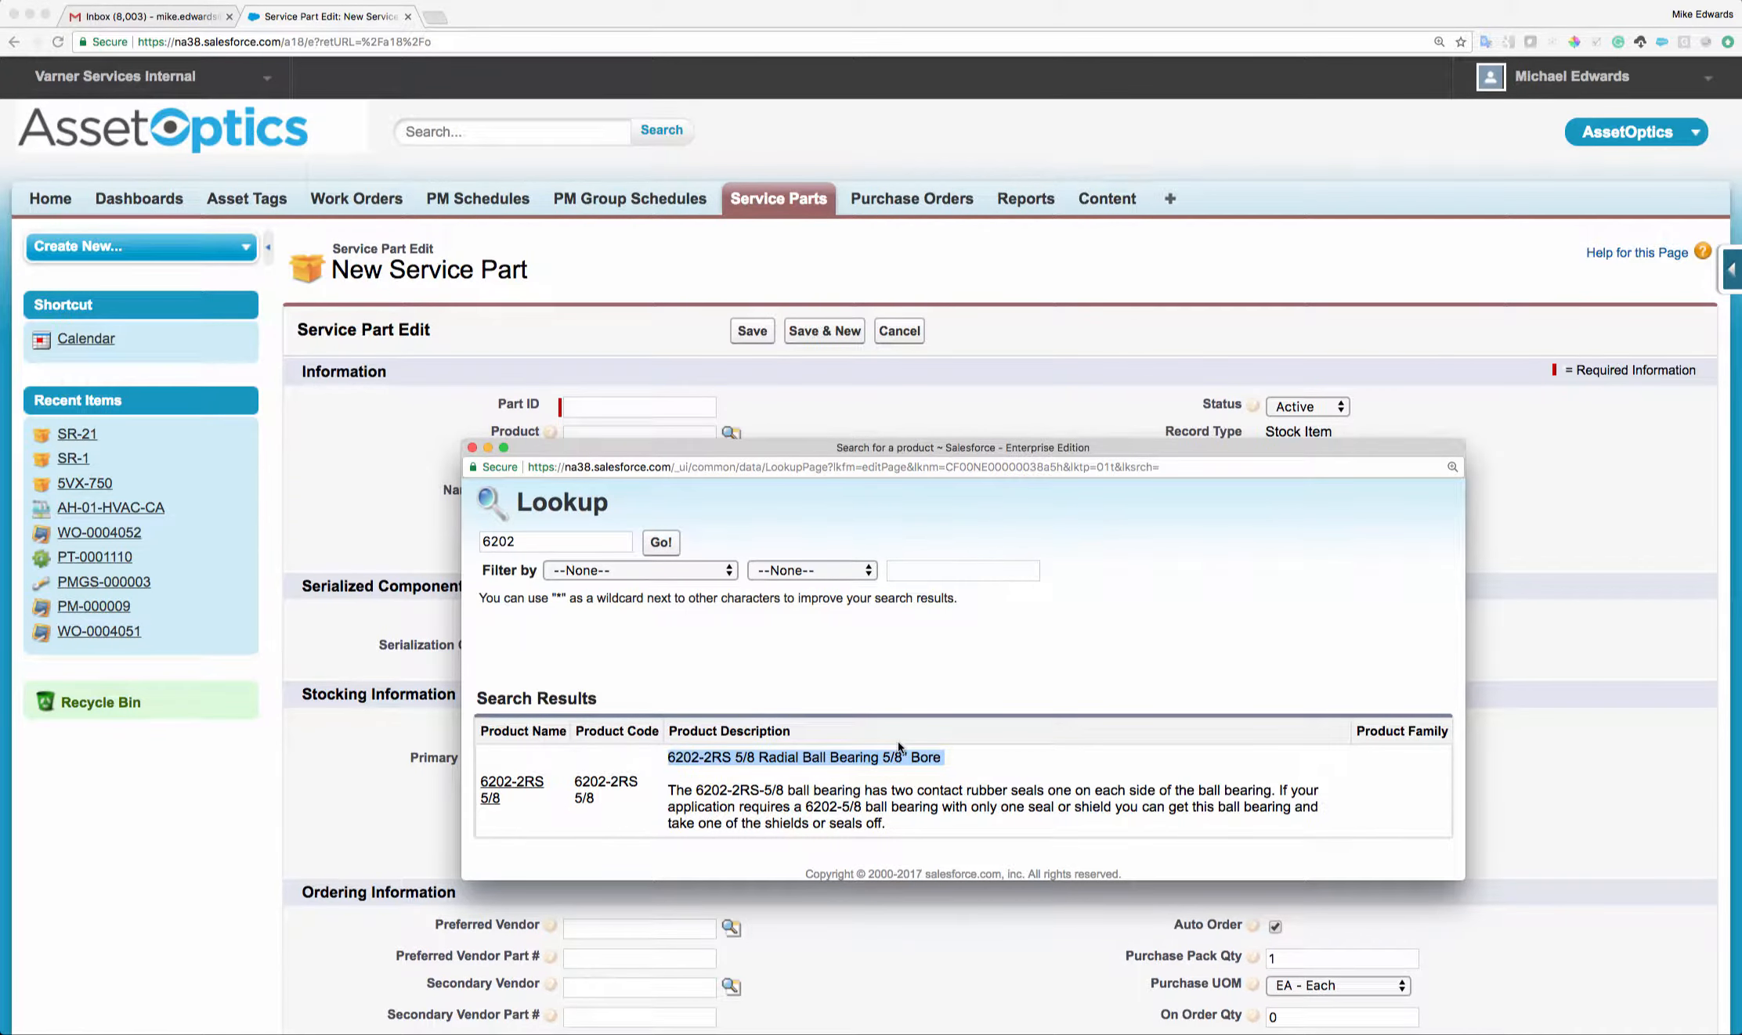
{"action": "left_click", "coordinate": [505, 792]}
- Fill the Description with the copied product description and reuse the product name 6202-2RS 5/8 as the Part ID
{"action": "left_click", "coordinate": [584, 465]}
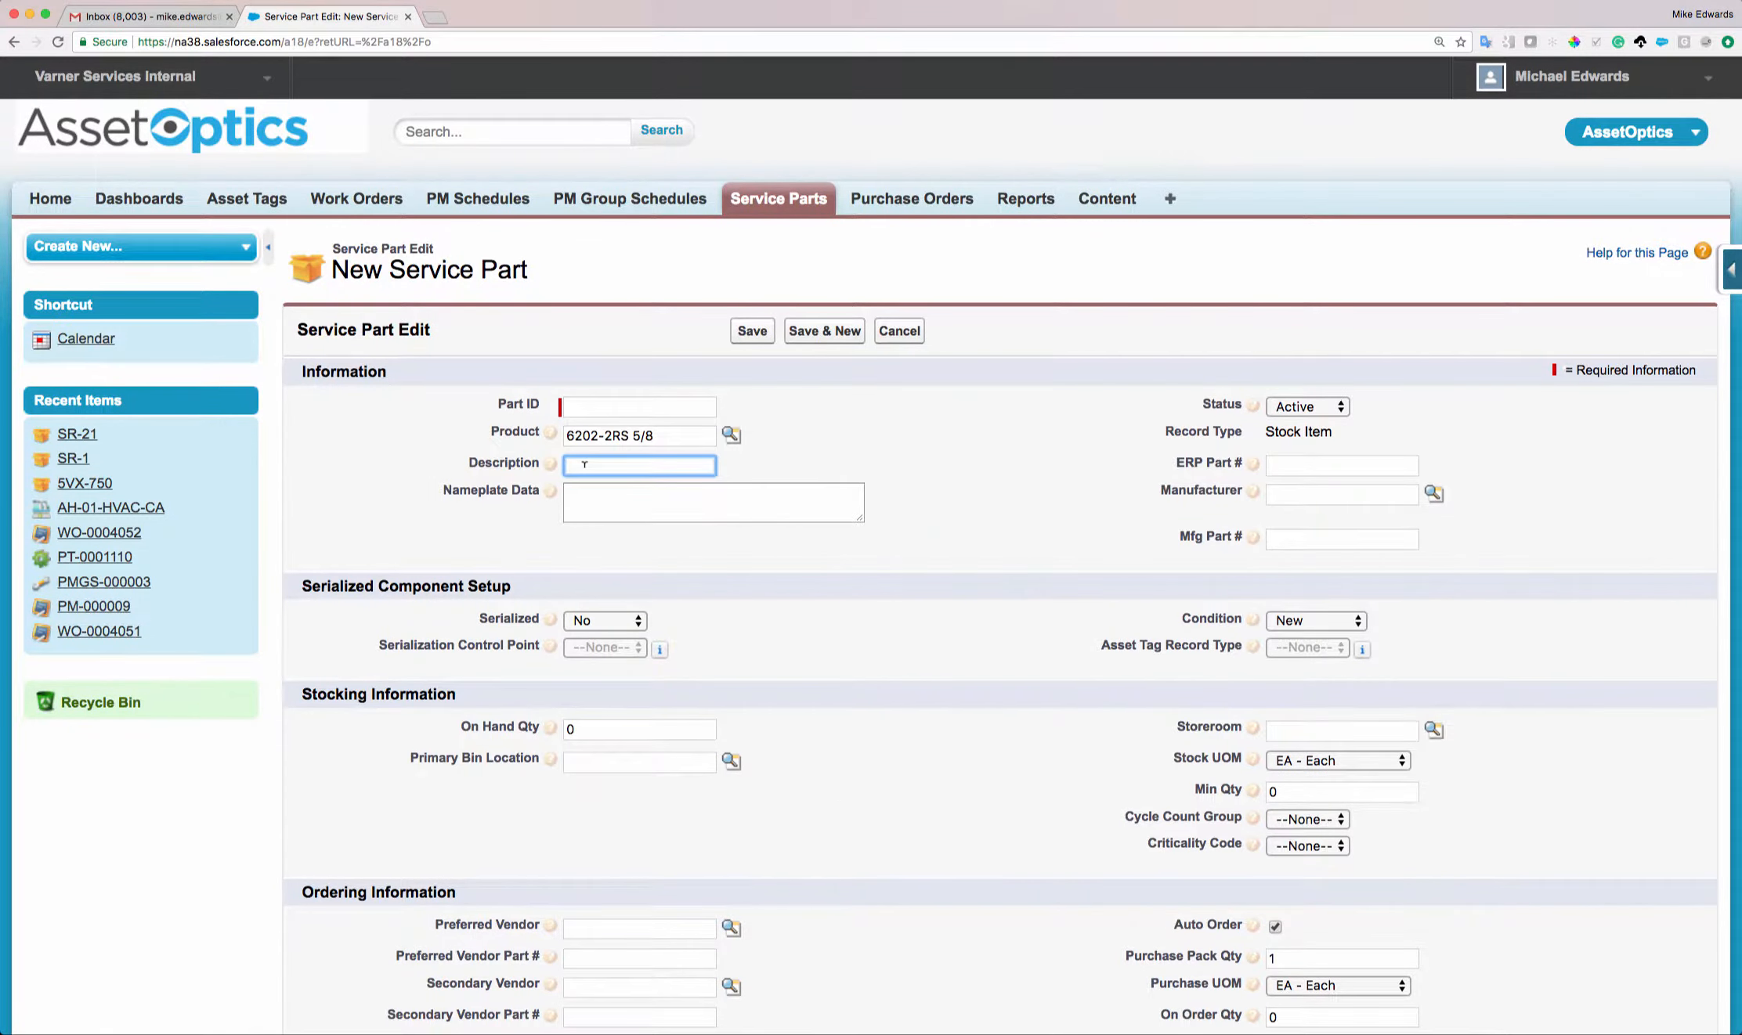
{"action": "key", "text": "super+v"}
{"action": "key", "text": "shift+Tab"}
{"action": "key", "text": "super+c"}
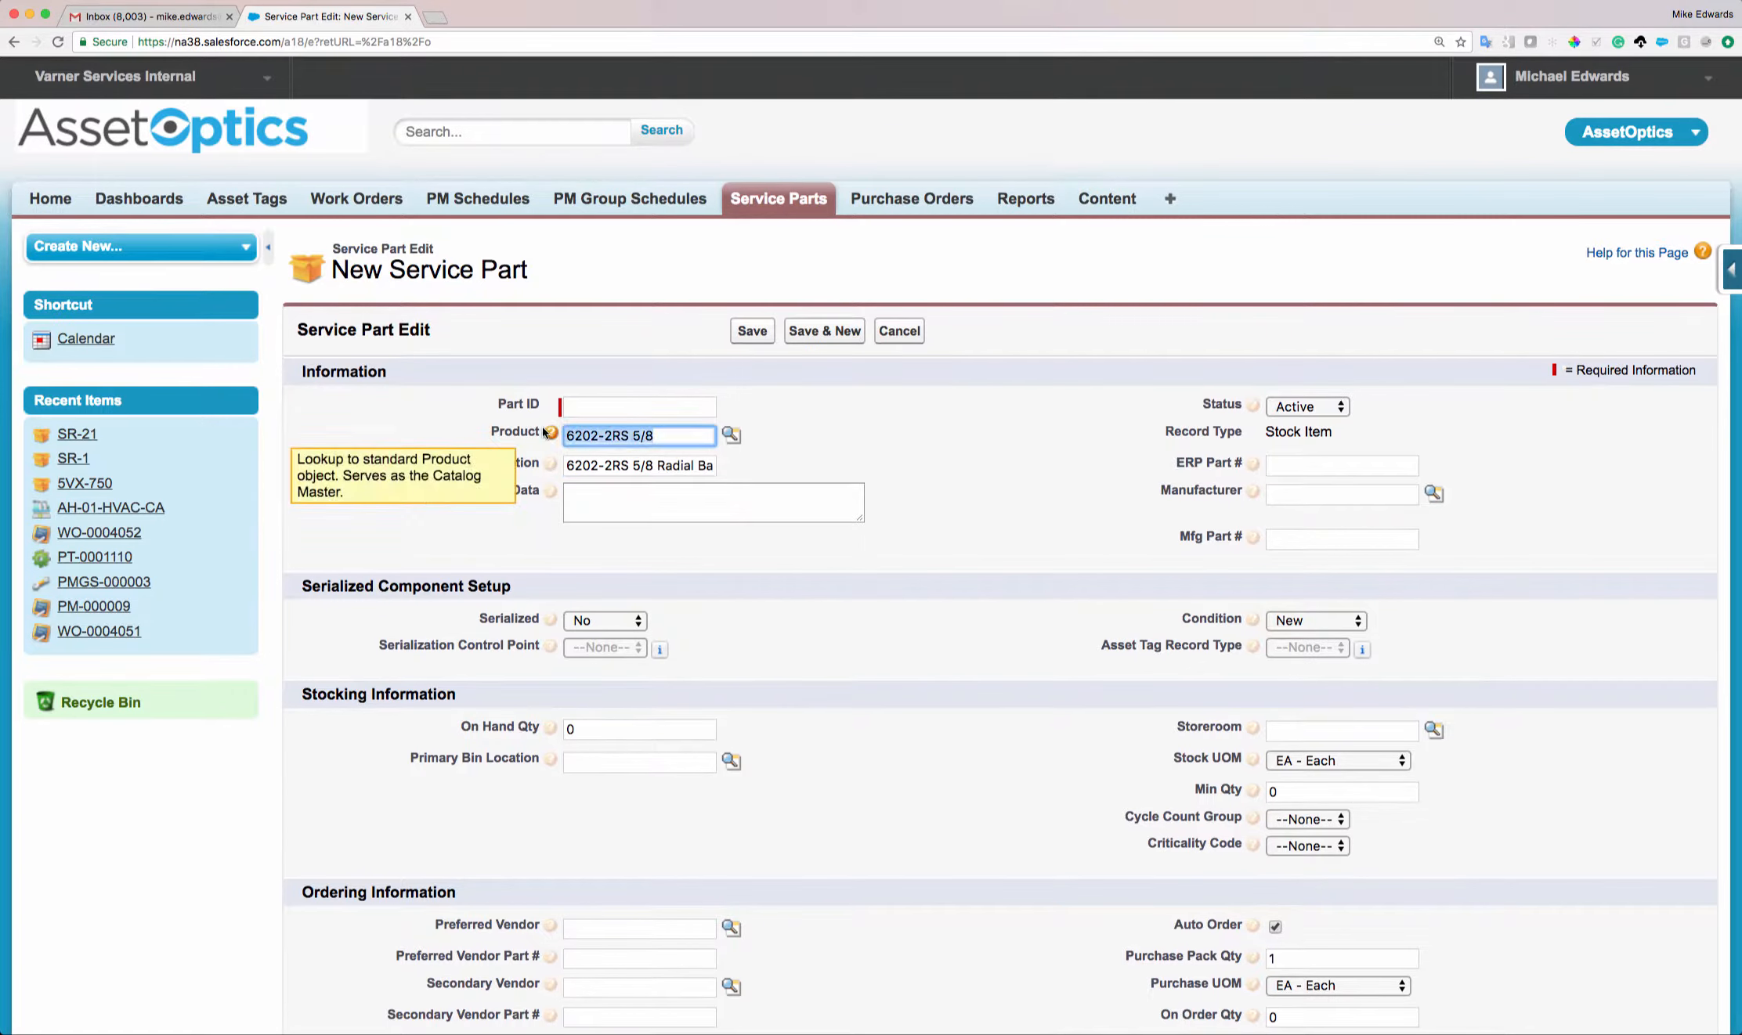
{"action": "key", "text": "shift+Tab"}
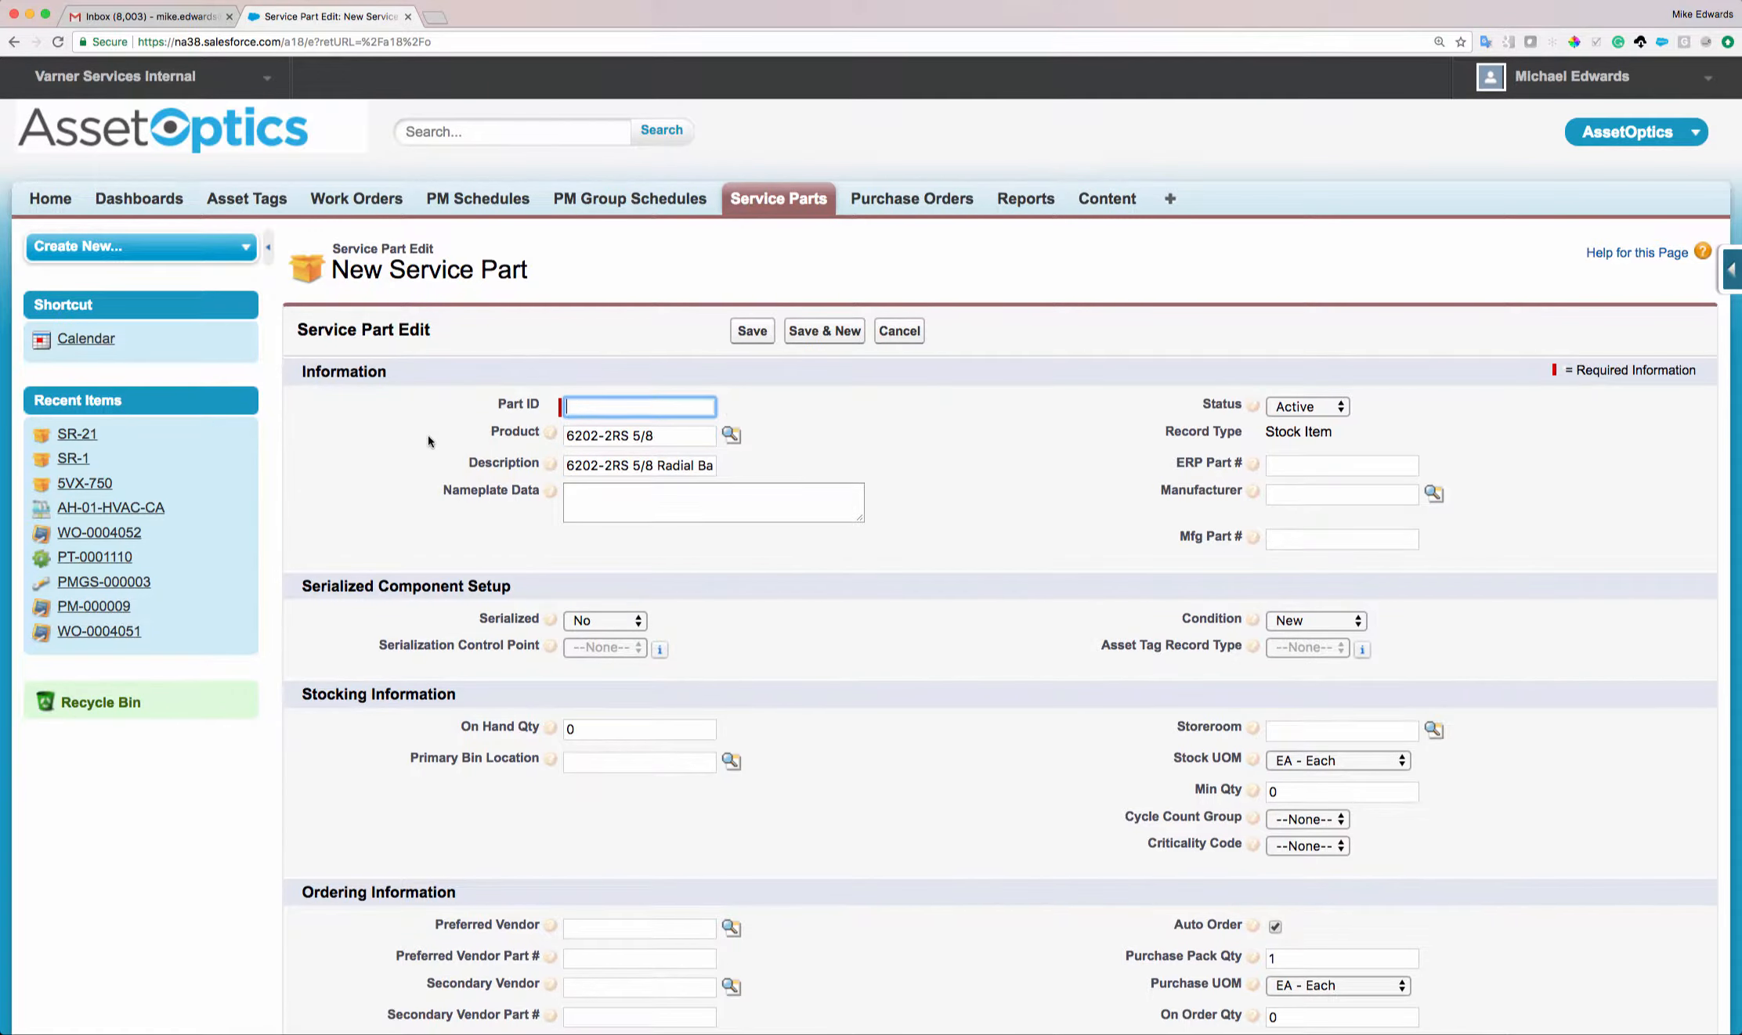
{"action": "key", "text": "super+v"}
- Review the manufacturer, manufacturer part number, serialized component and stocking fields of the new service part
{"action": "scroll", "coordinate": [601, 508], "scroll_direction": "down", "scroll_amount": 3}
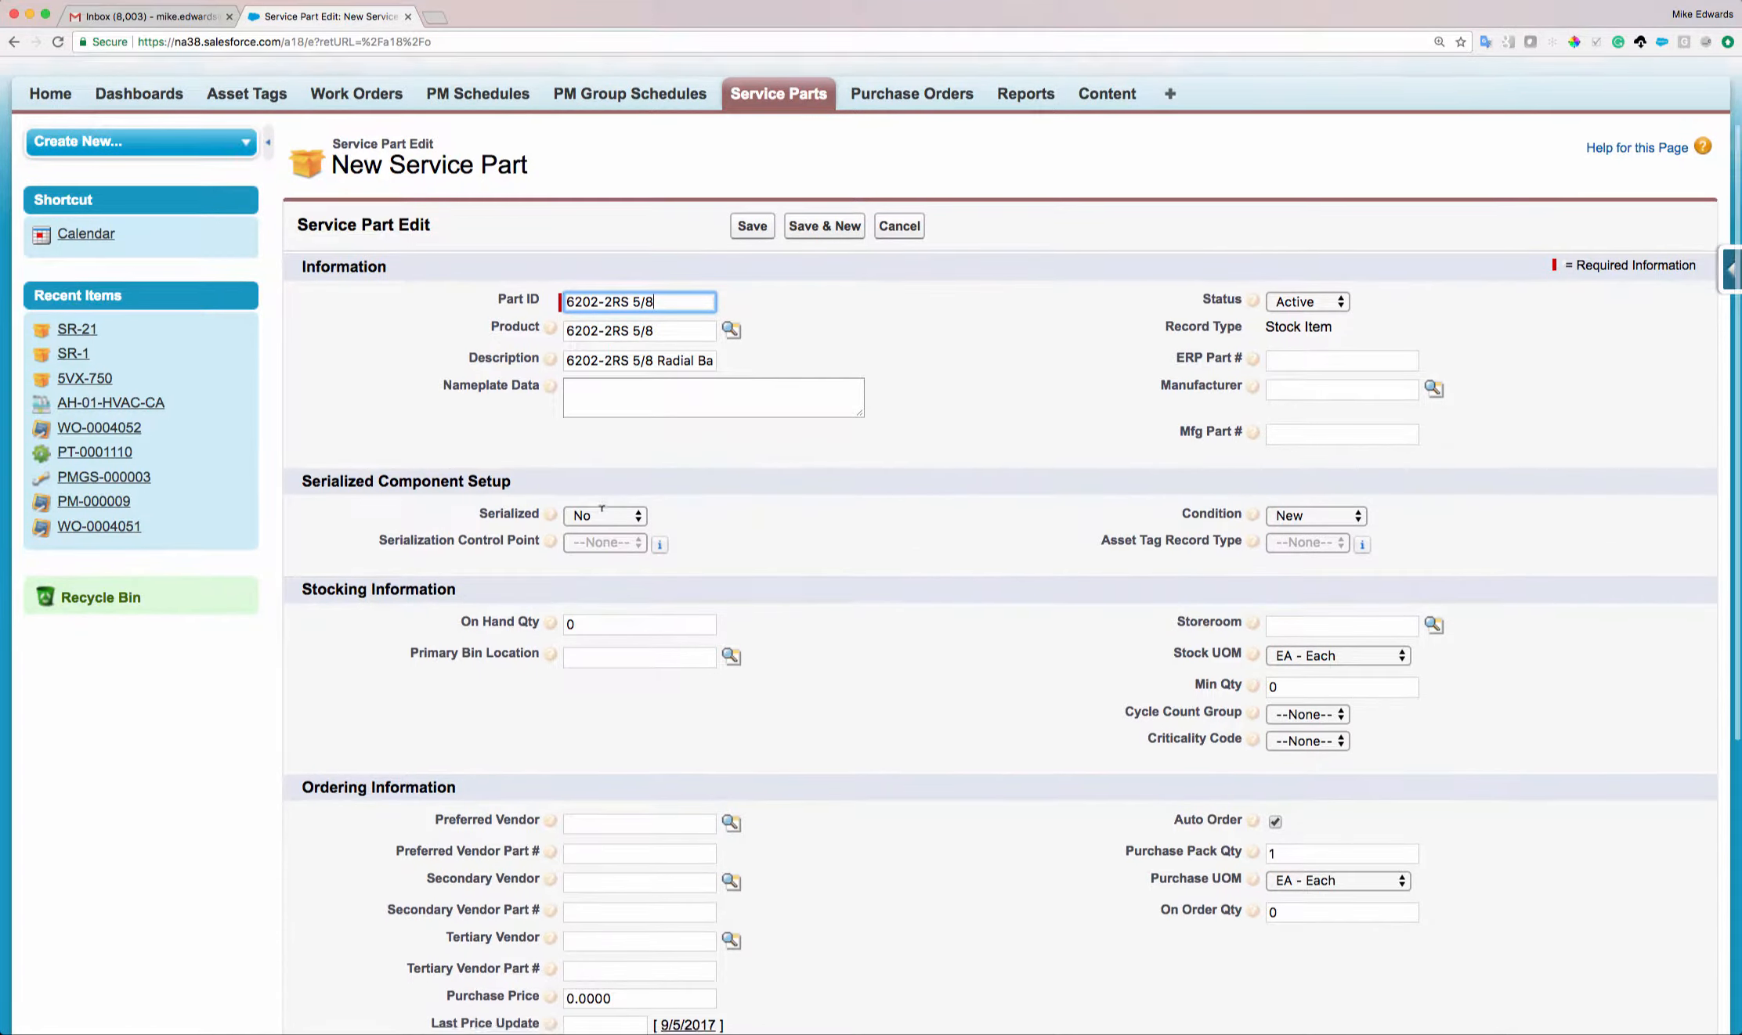
{"action": "scroll", "coordinate": [602, 509], "scroll_direction": "down", "scroll_amount": 1}
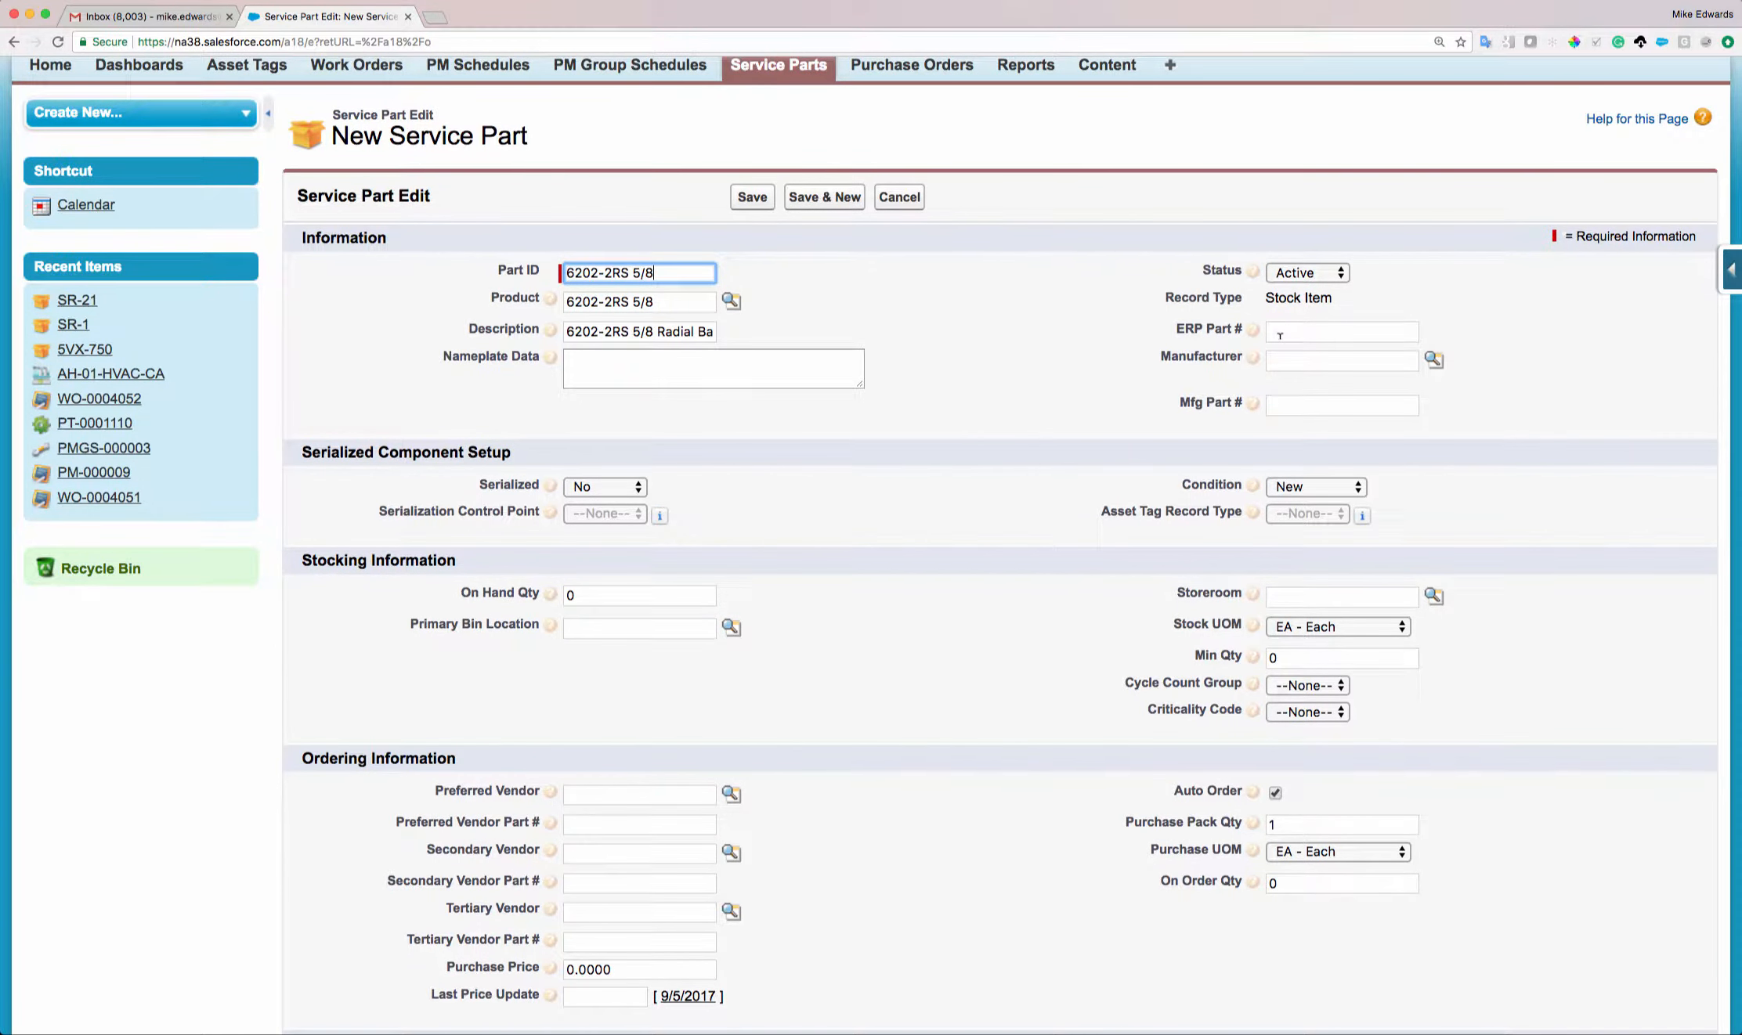
{"action": "left_click", "coordinate": [1276, 361]}
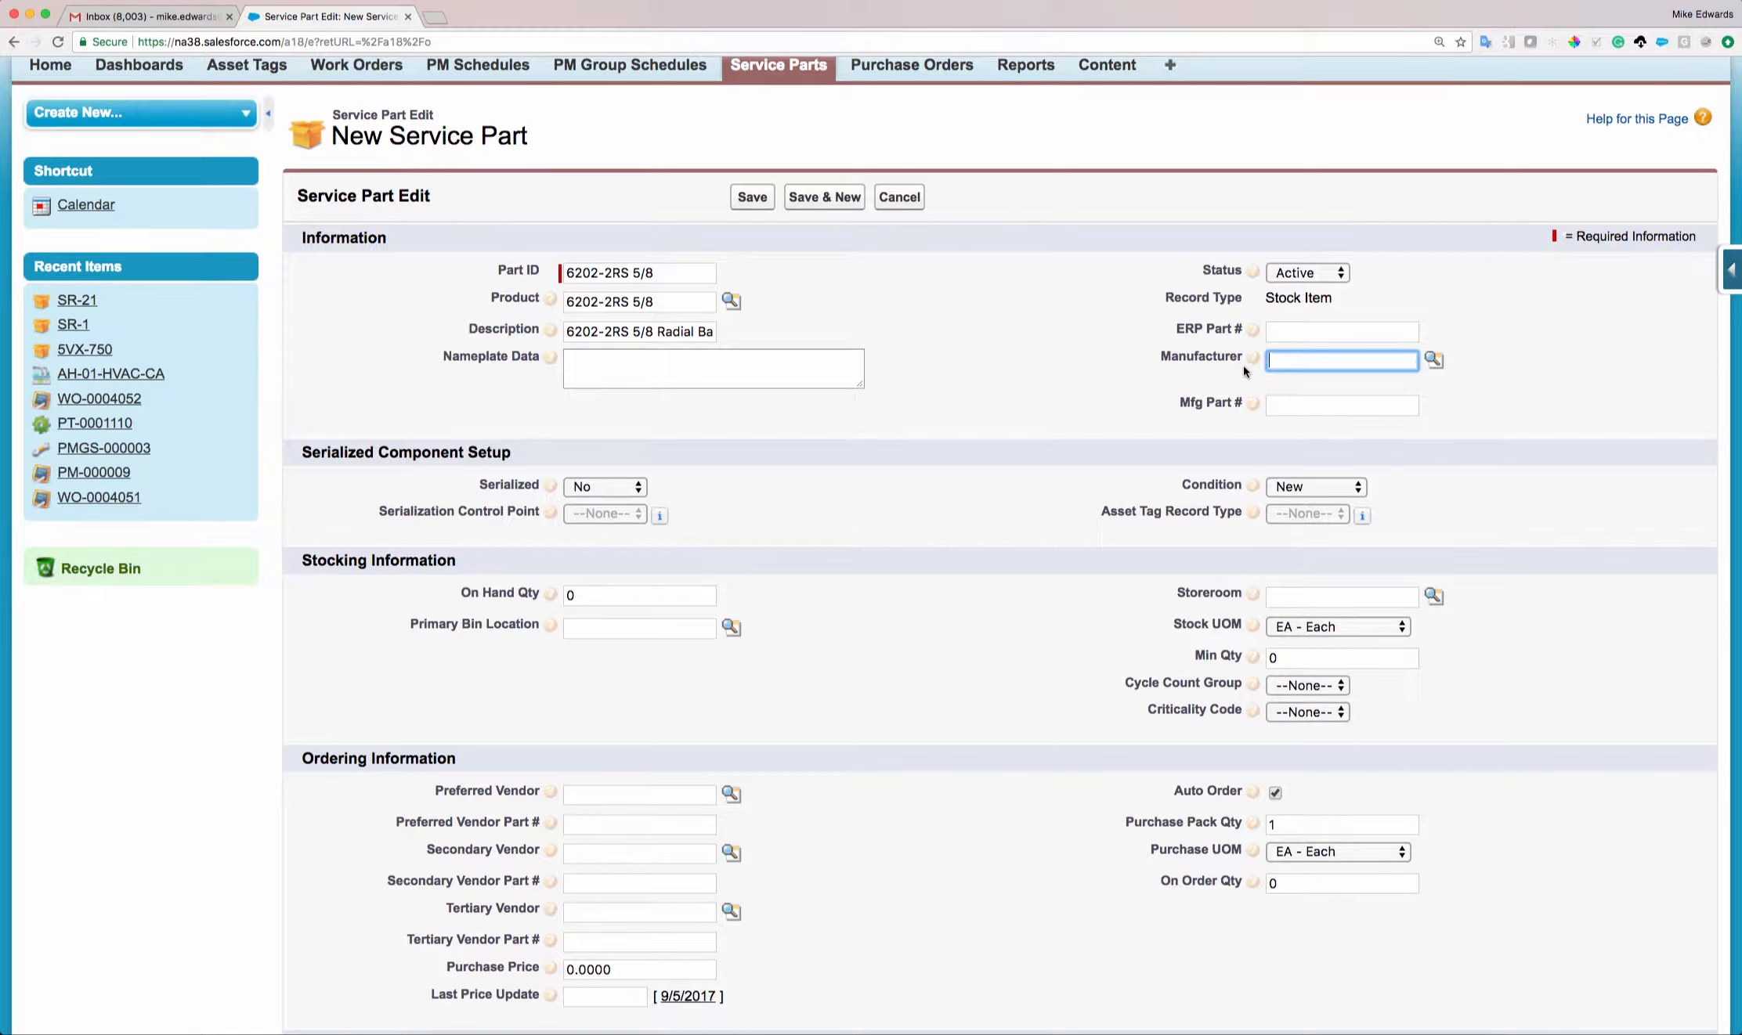
{"action": "left_click", "coordinate": [1268, 407]}
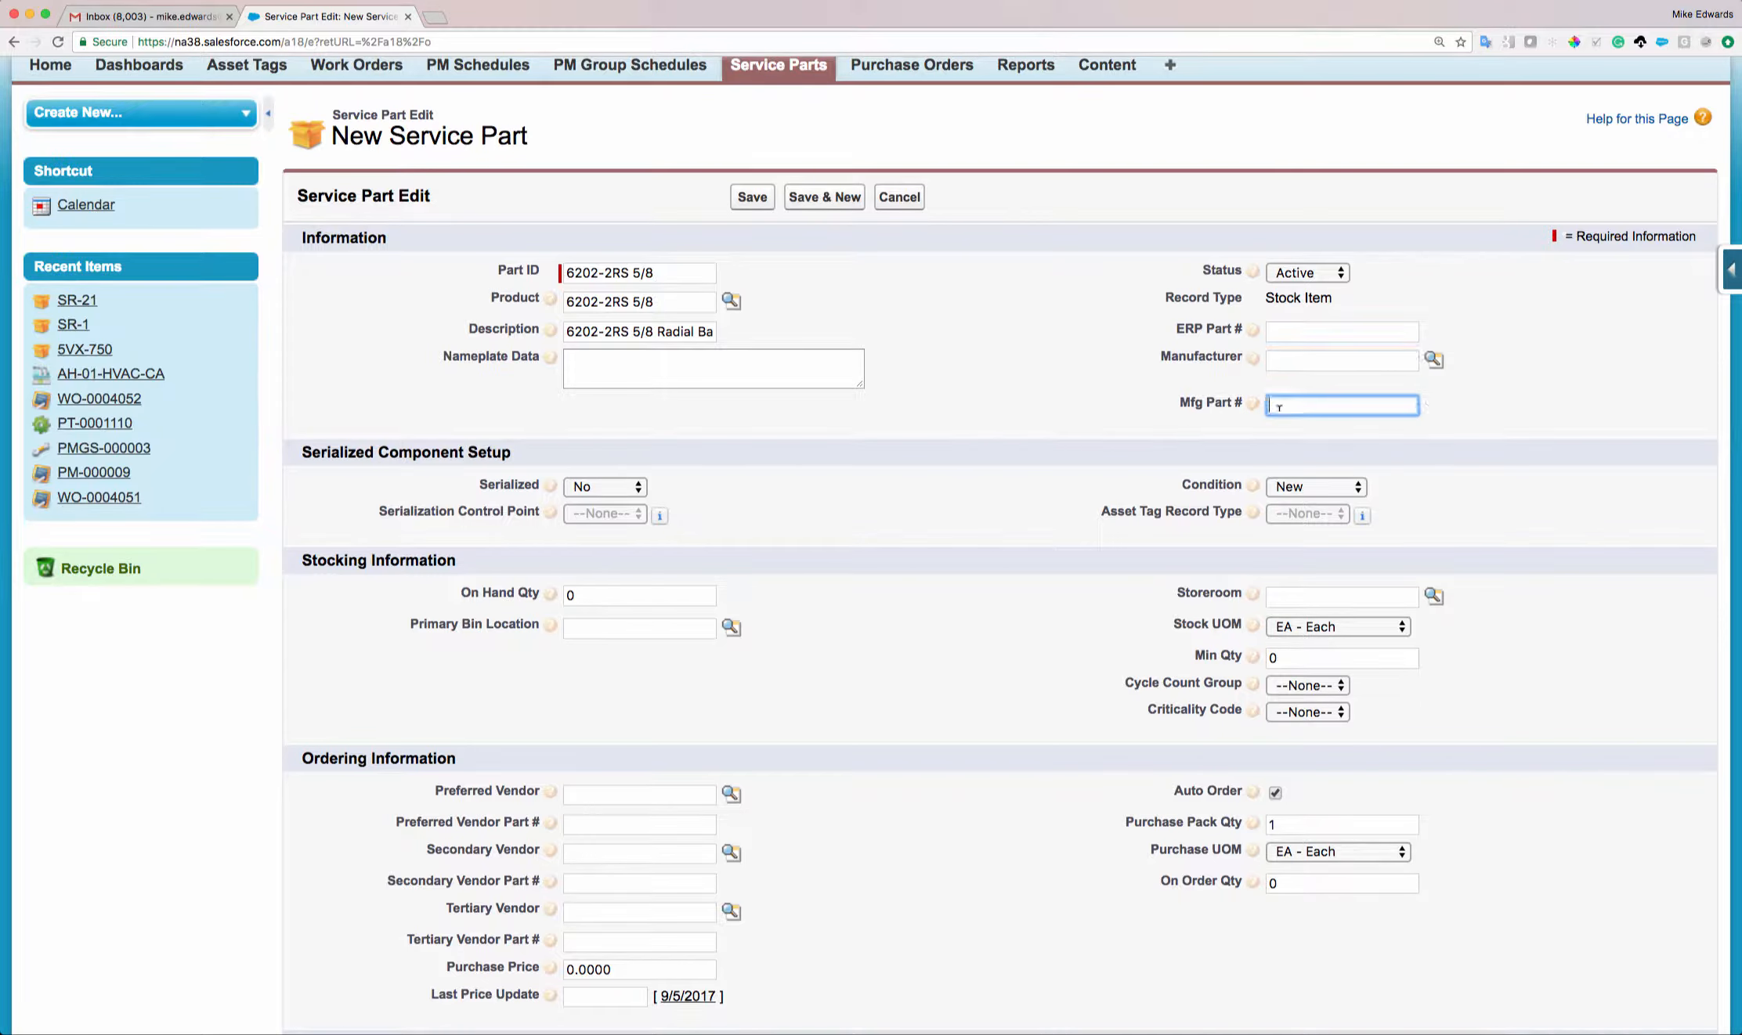
{"action": "scroll", "coordinate": [1203, 437], "scroll_direction": "down", "scroll_amount": 2}
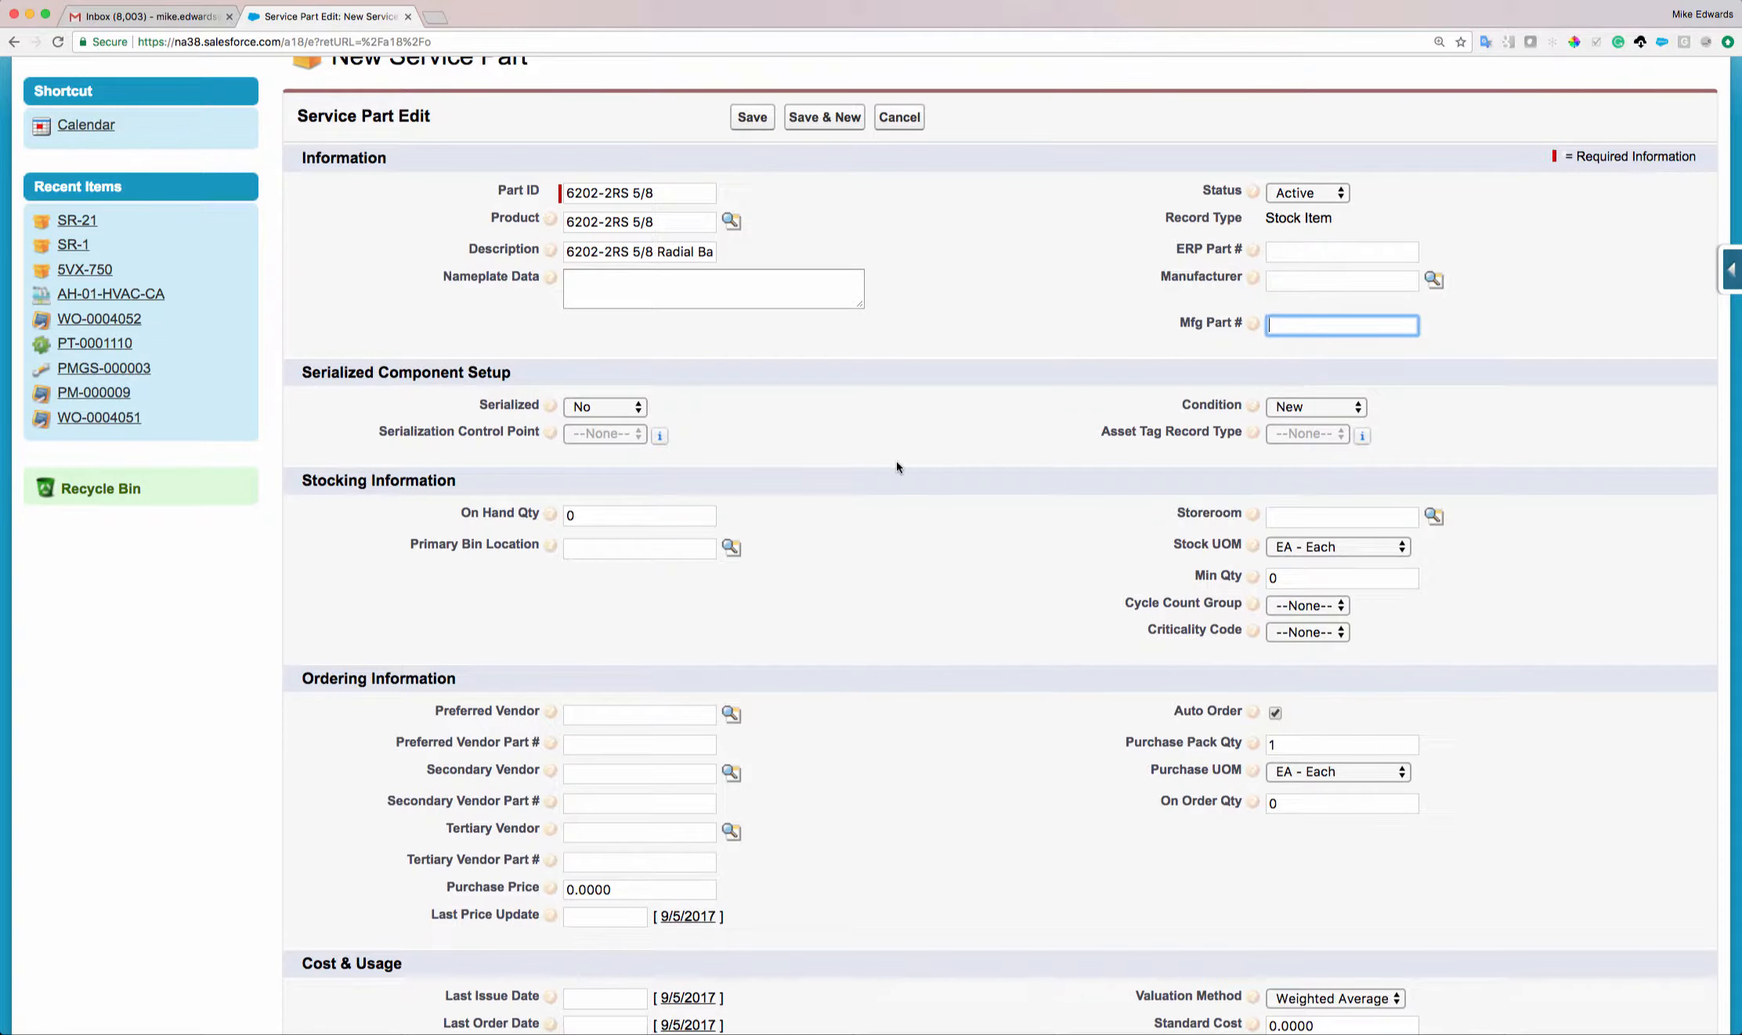
{"action": "scroll", "coordinate": [896, 467], "scroll_direction": "down", "scroll_amount": 2}
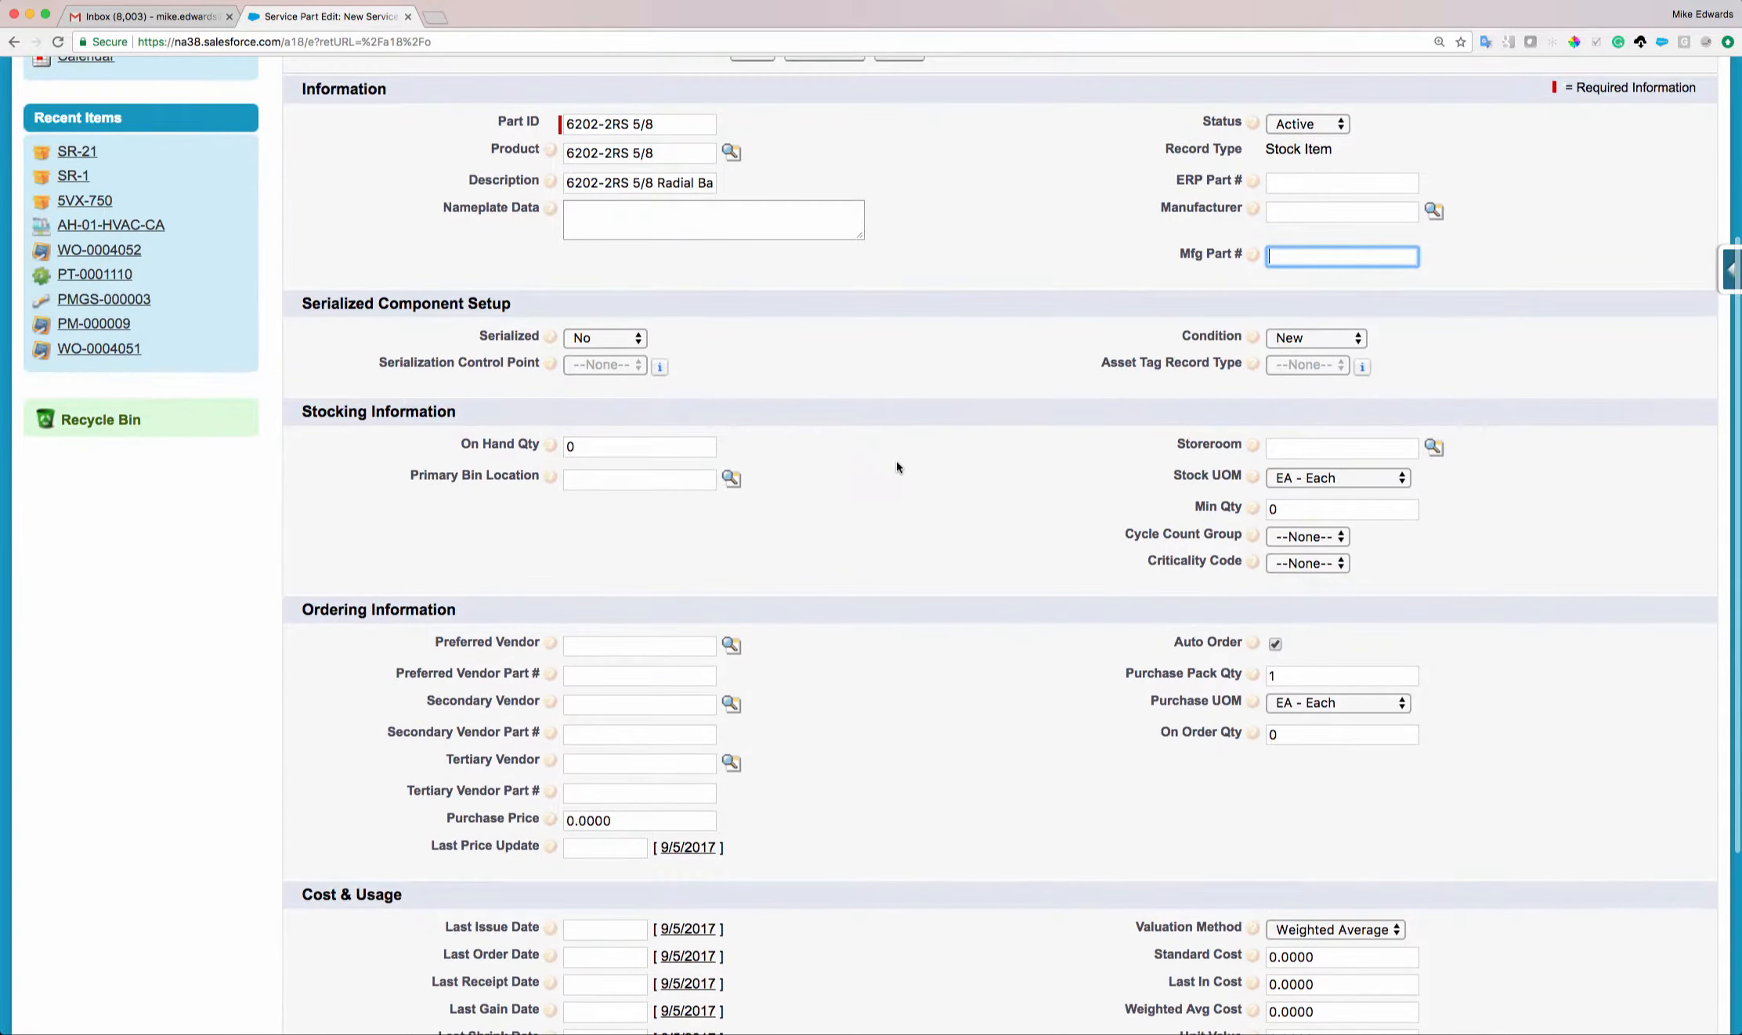
{"action": "scroll", "coordinate": [897, 468], "scroll_direction": "down", "scroll_amount": 1}
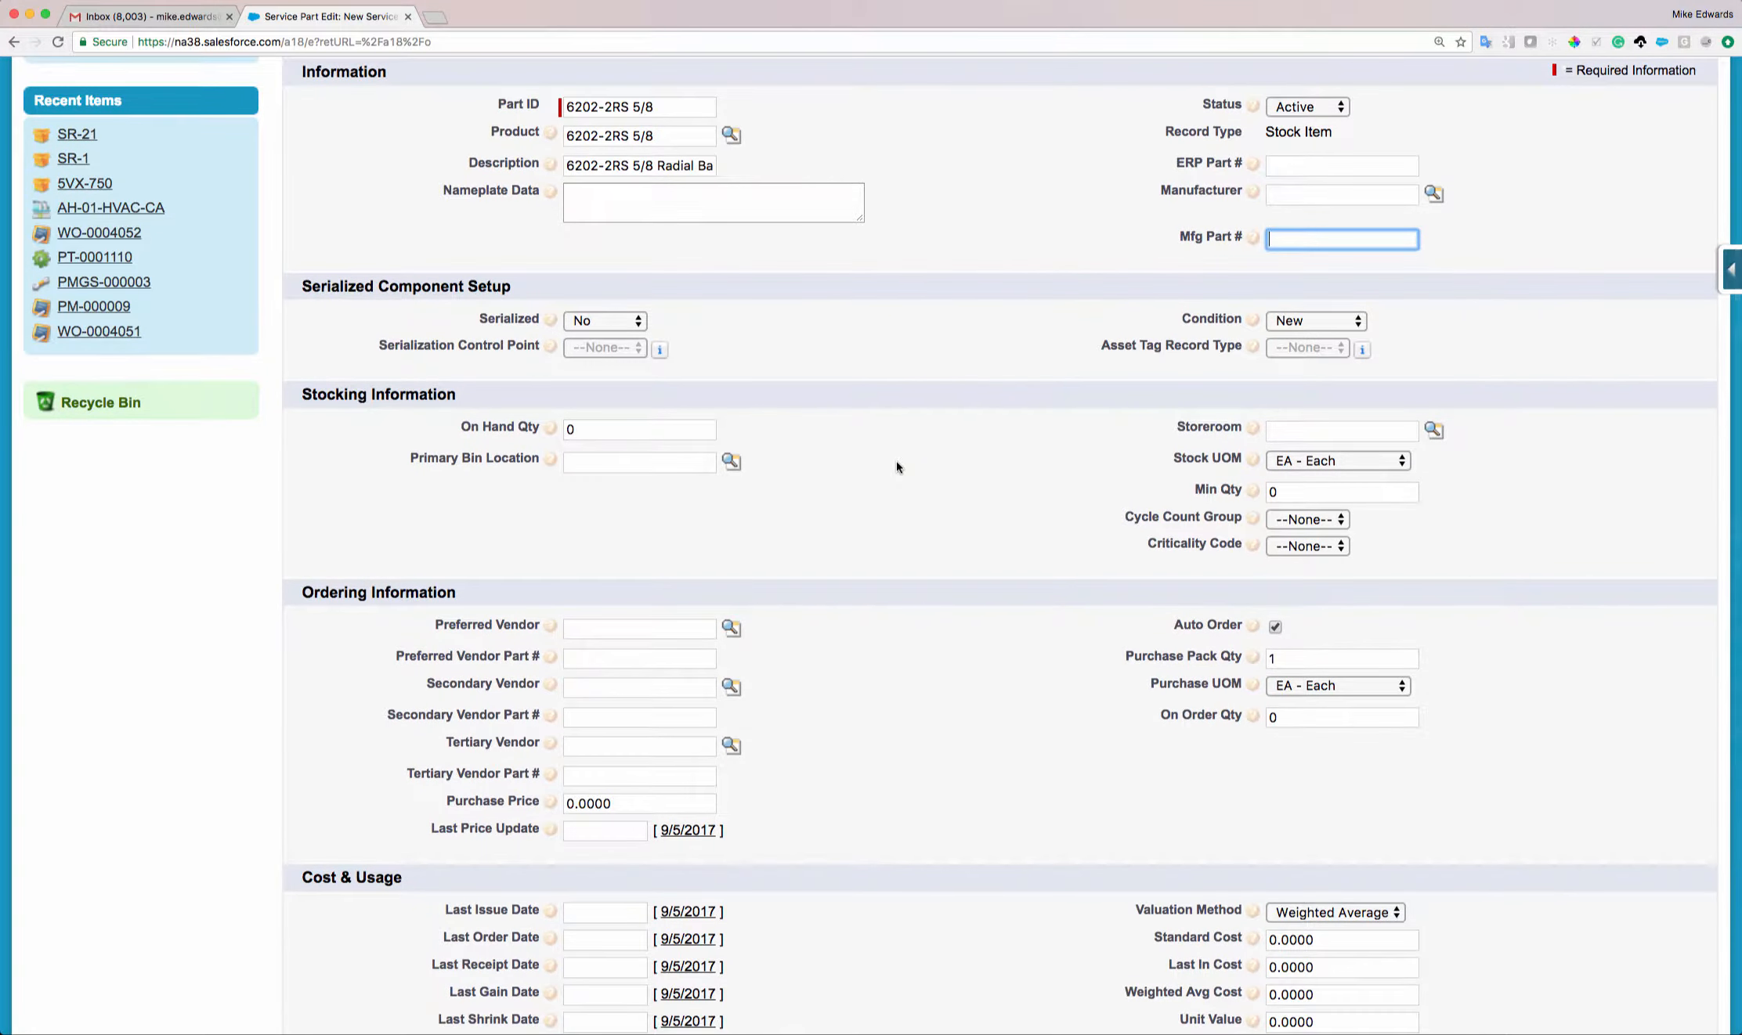
{"action": "scroll", "coordinate": [897, 468], "scroll_direction": "down", "scroll_amount": 1}
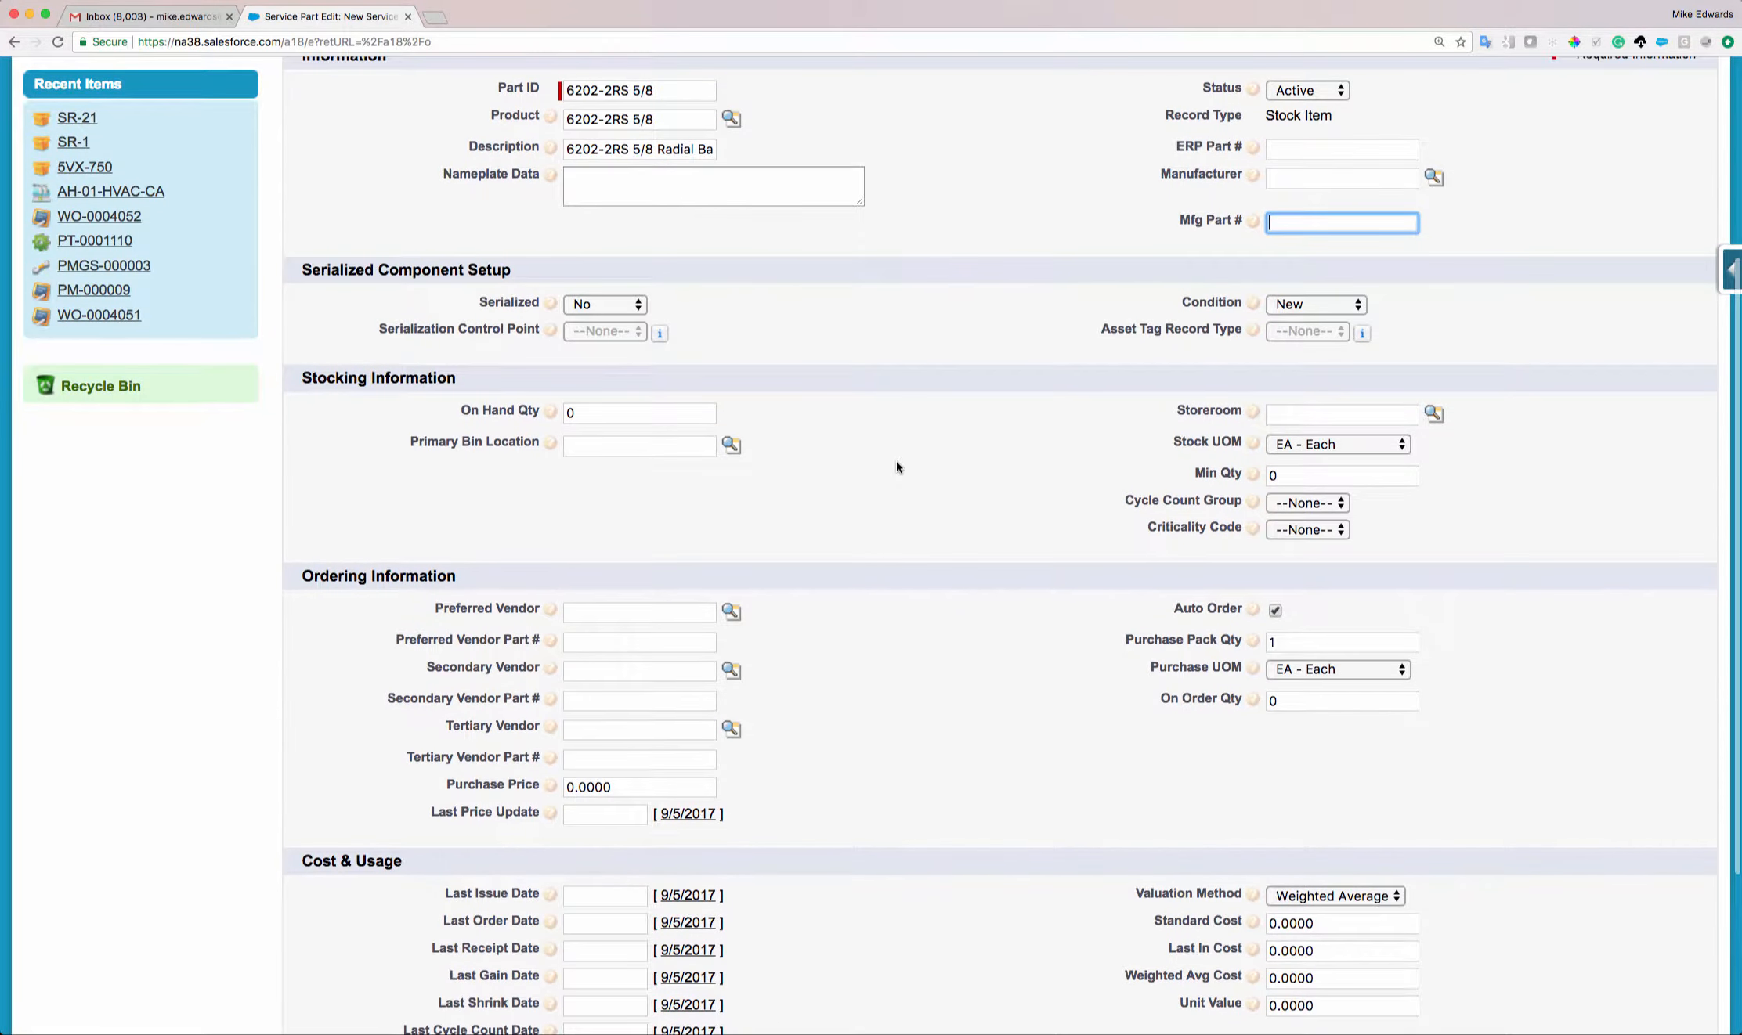
- Assign the part to storeroom SR-2 and set its minimum quantity to 6
{"action": "left_click", "coordinate": [1434, 417]}
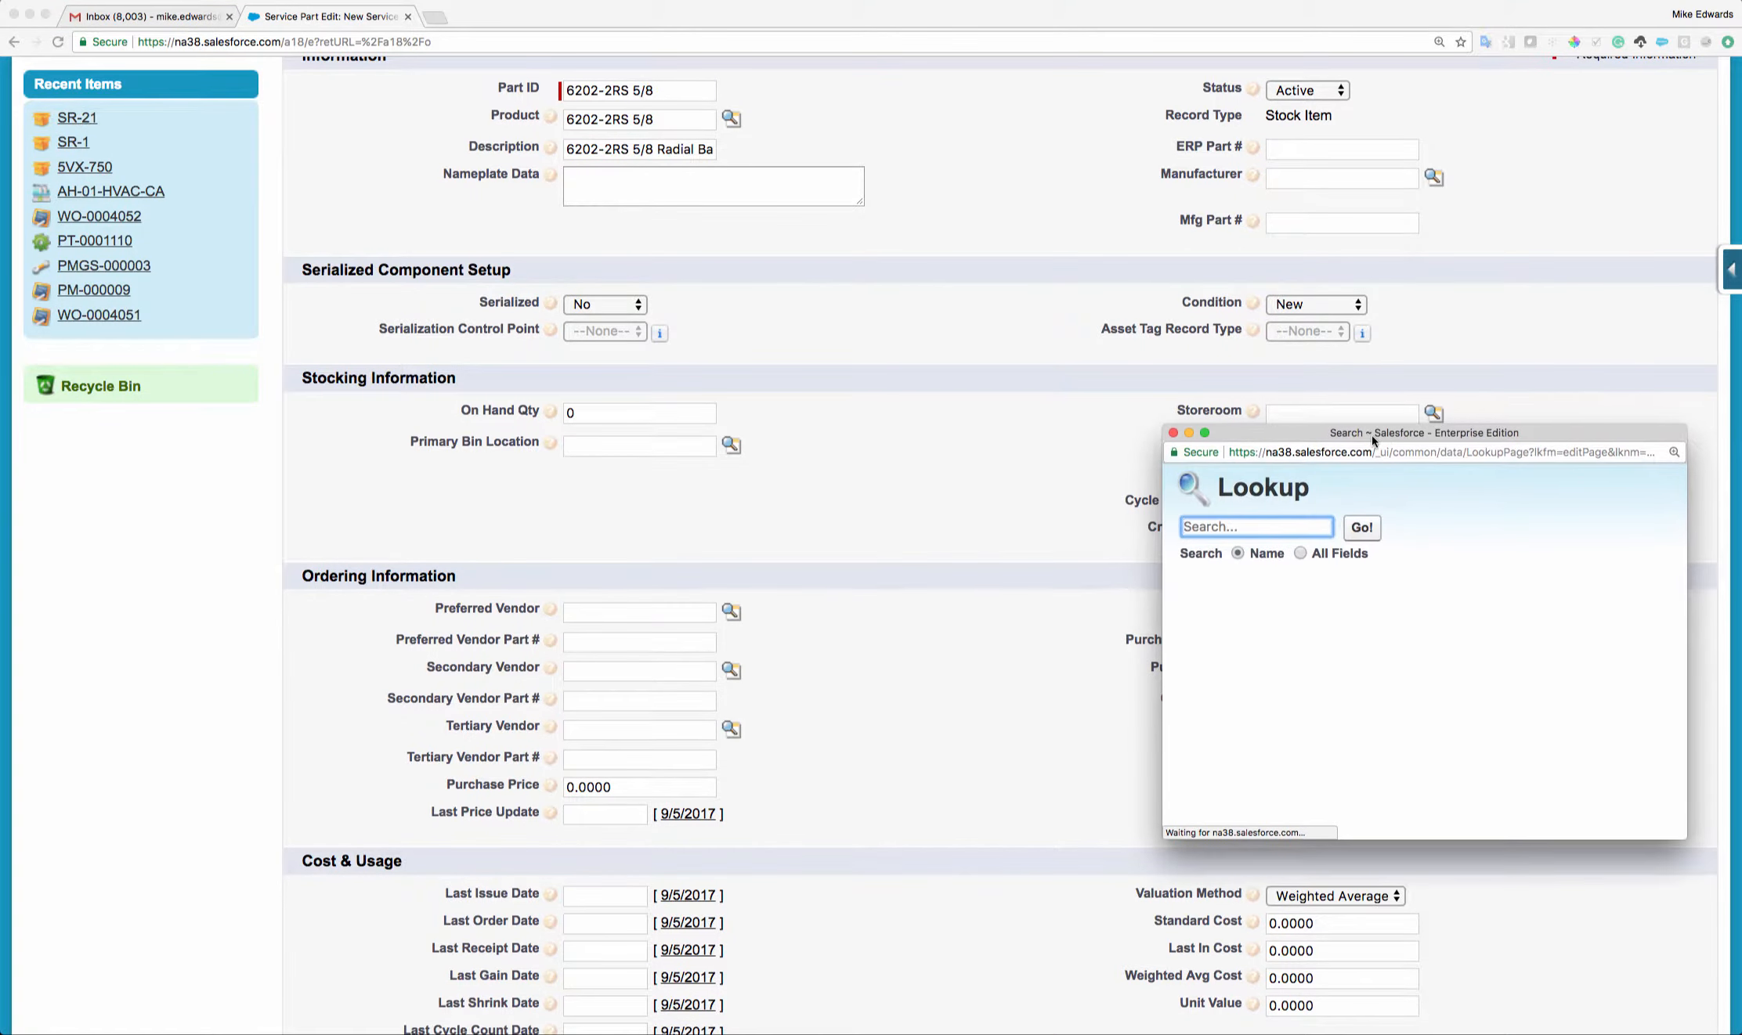
{"action": "left_click_drag", "start_coordinate": [1371, 434], "coordinate": [1360, 412]}
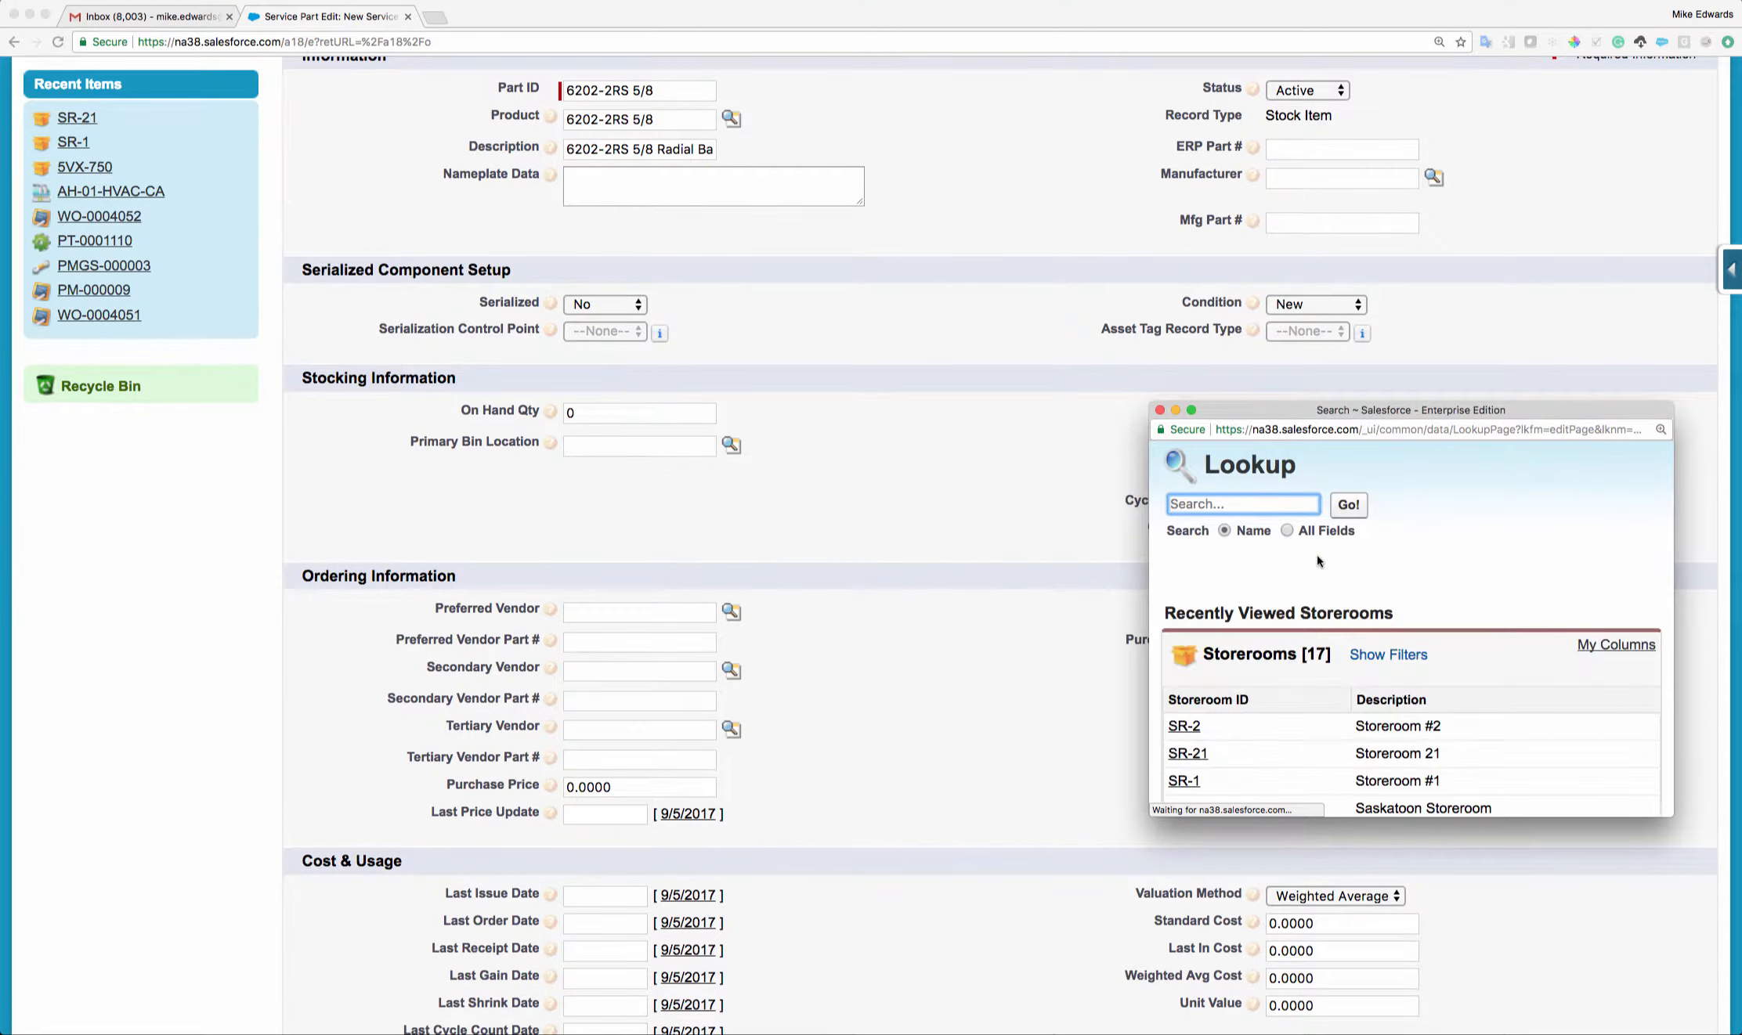
{"action": "left_click", "coordinate": [1180, 726]}
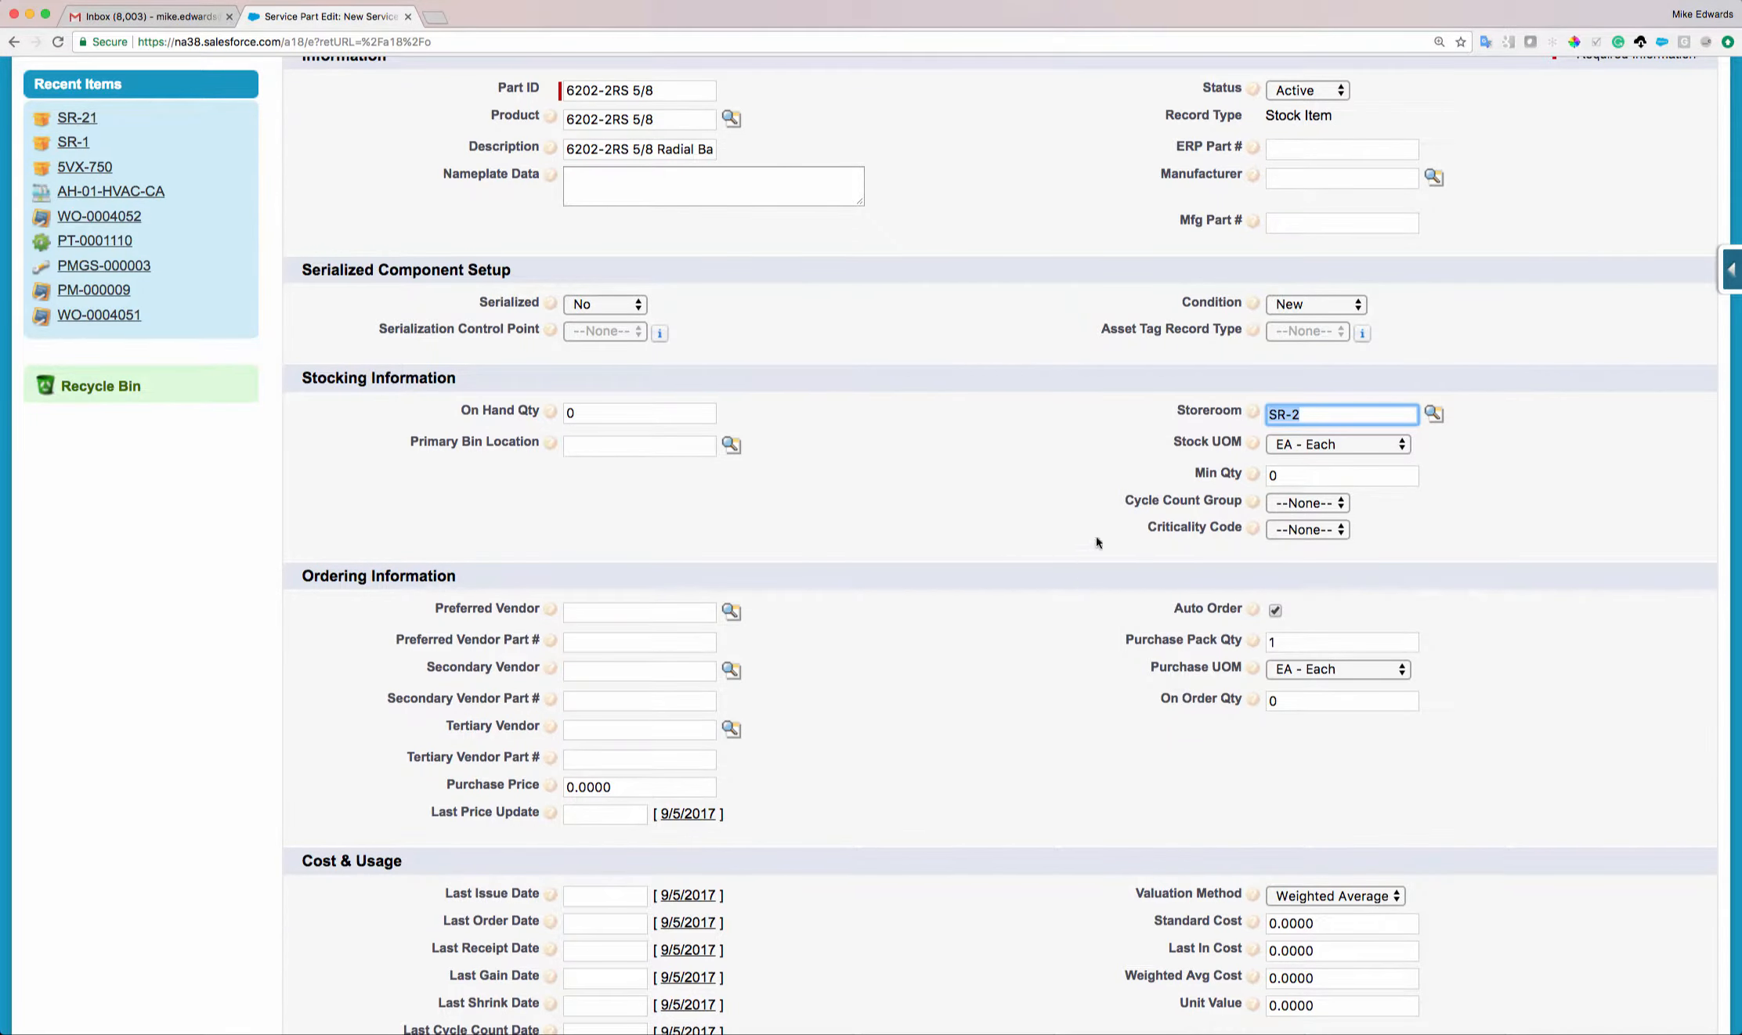
{"action": "left_click", "coordinate": [1299, 472]}
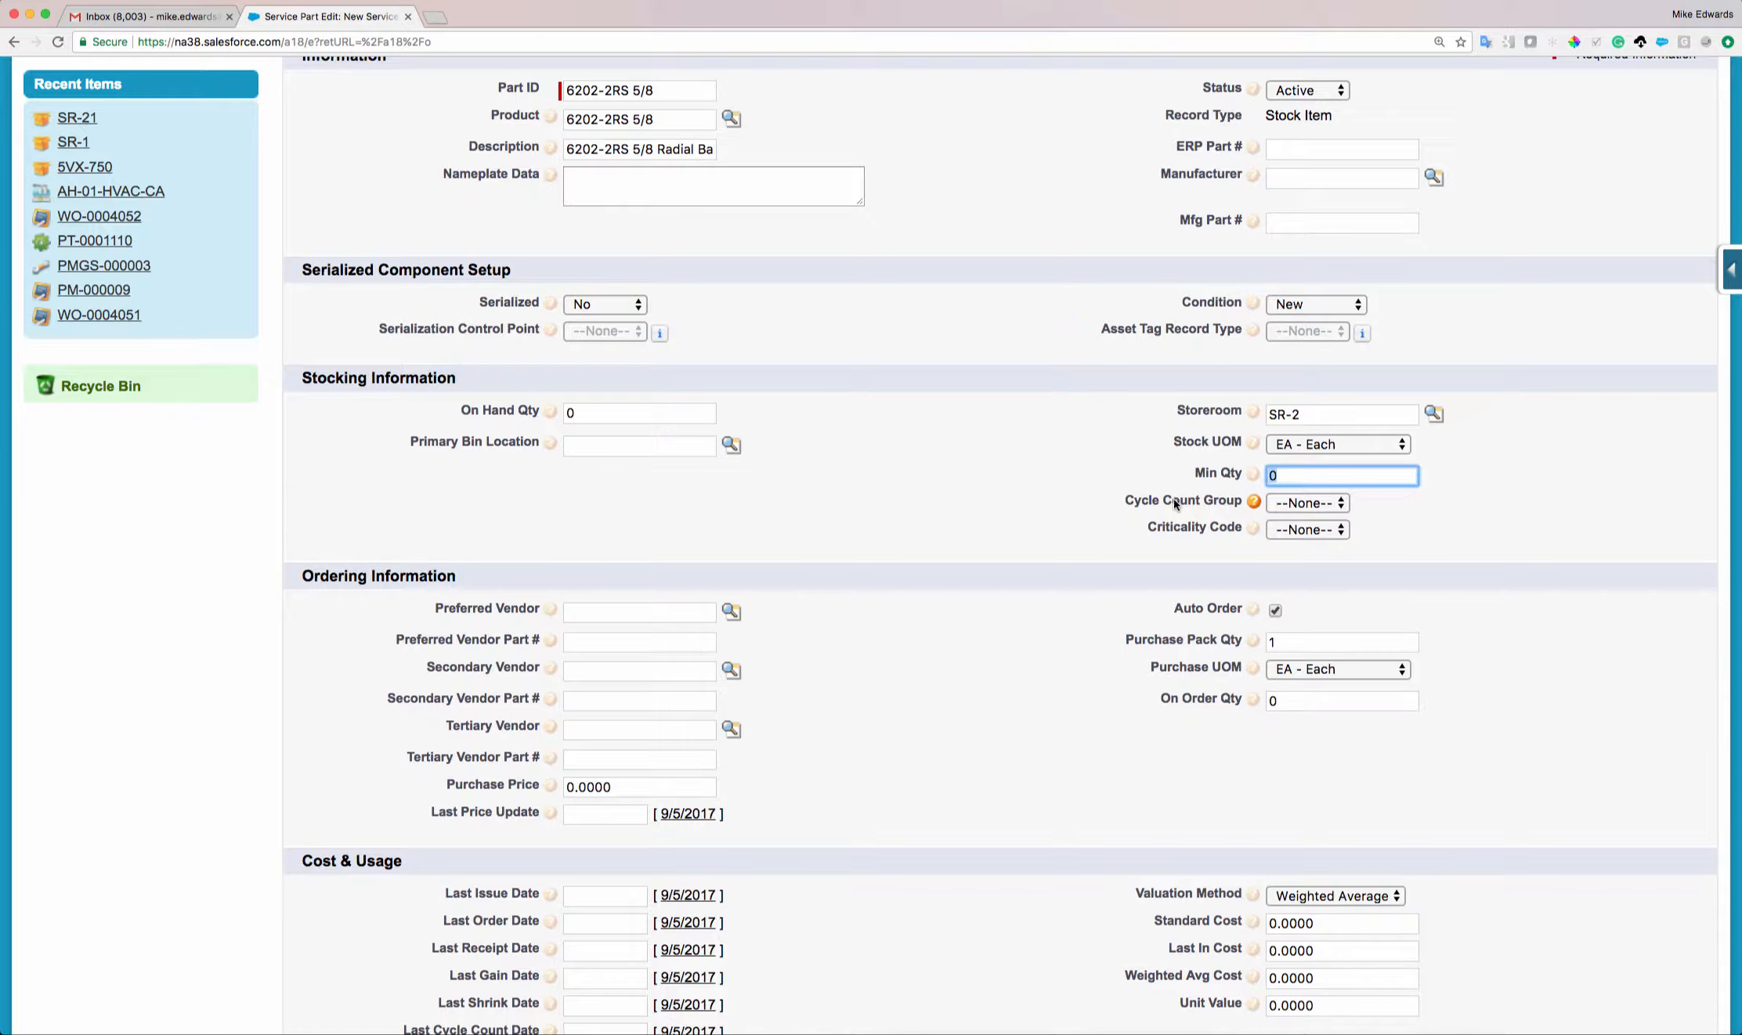
{"action": "type", "text": "6"}
- Try BX - Box as the purchase UOM with a different pack quantity, and reset them to EA - Each and 1
{"action": "scroll", "coordinate": [1422, 773], "scroll_direction": "down", "scroll_amount": 2}
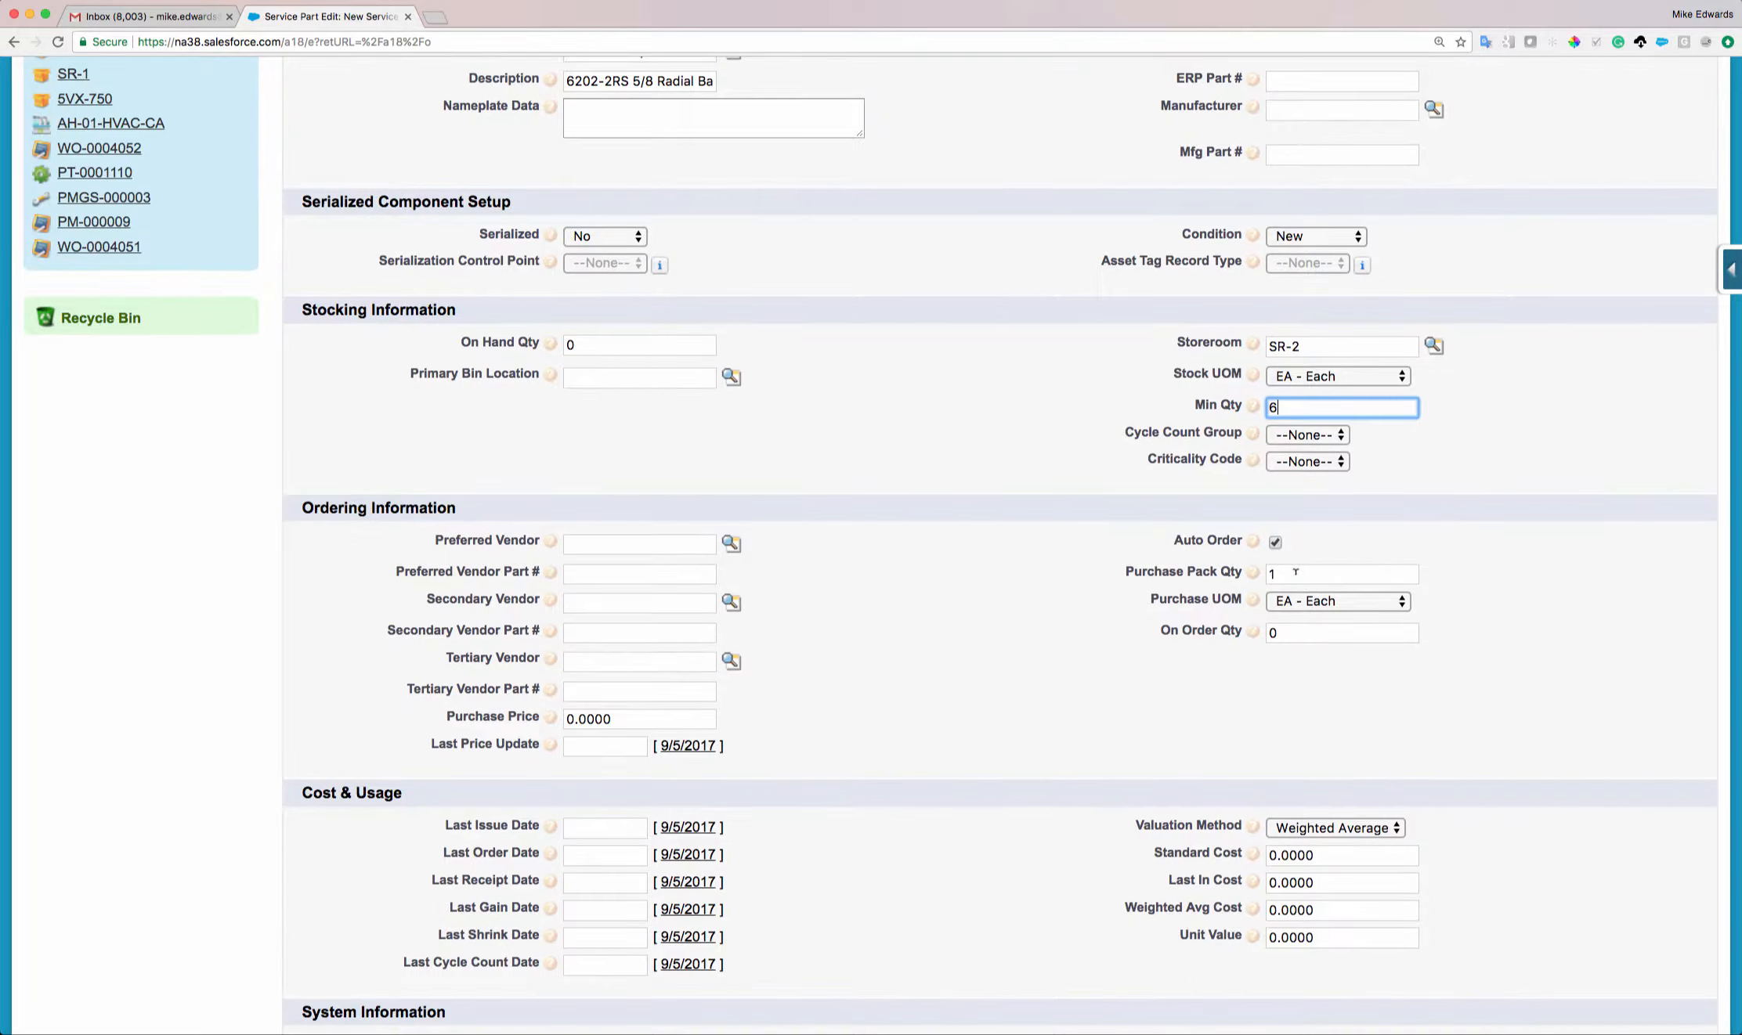
{"action": "left_click", "coordinate": [1318, 605]}
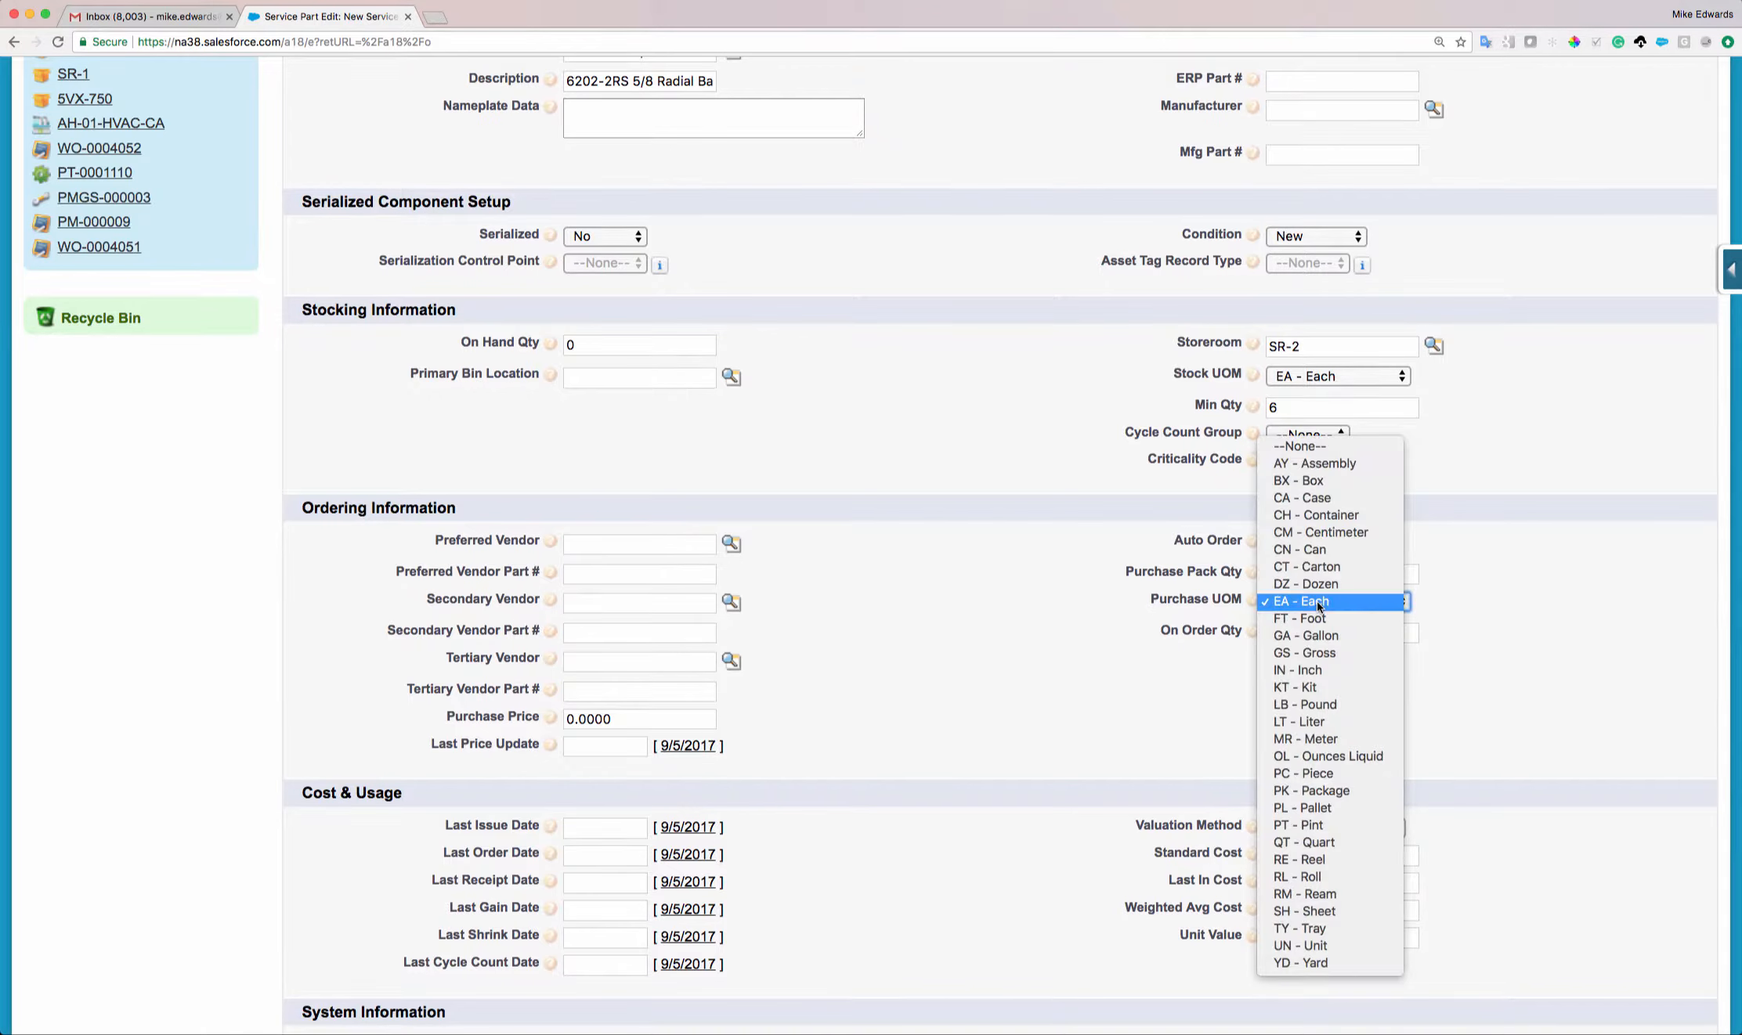
{"action": "left_click", "coordinate": [1319, 481]}
{"action": "left_click", "coordinate": [1288, 574]}
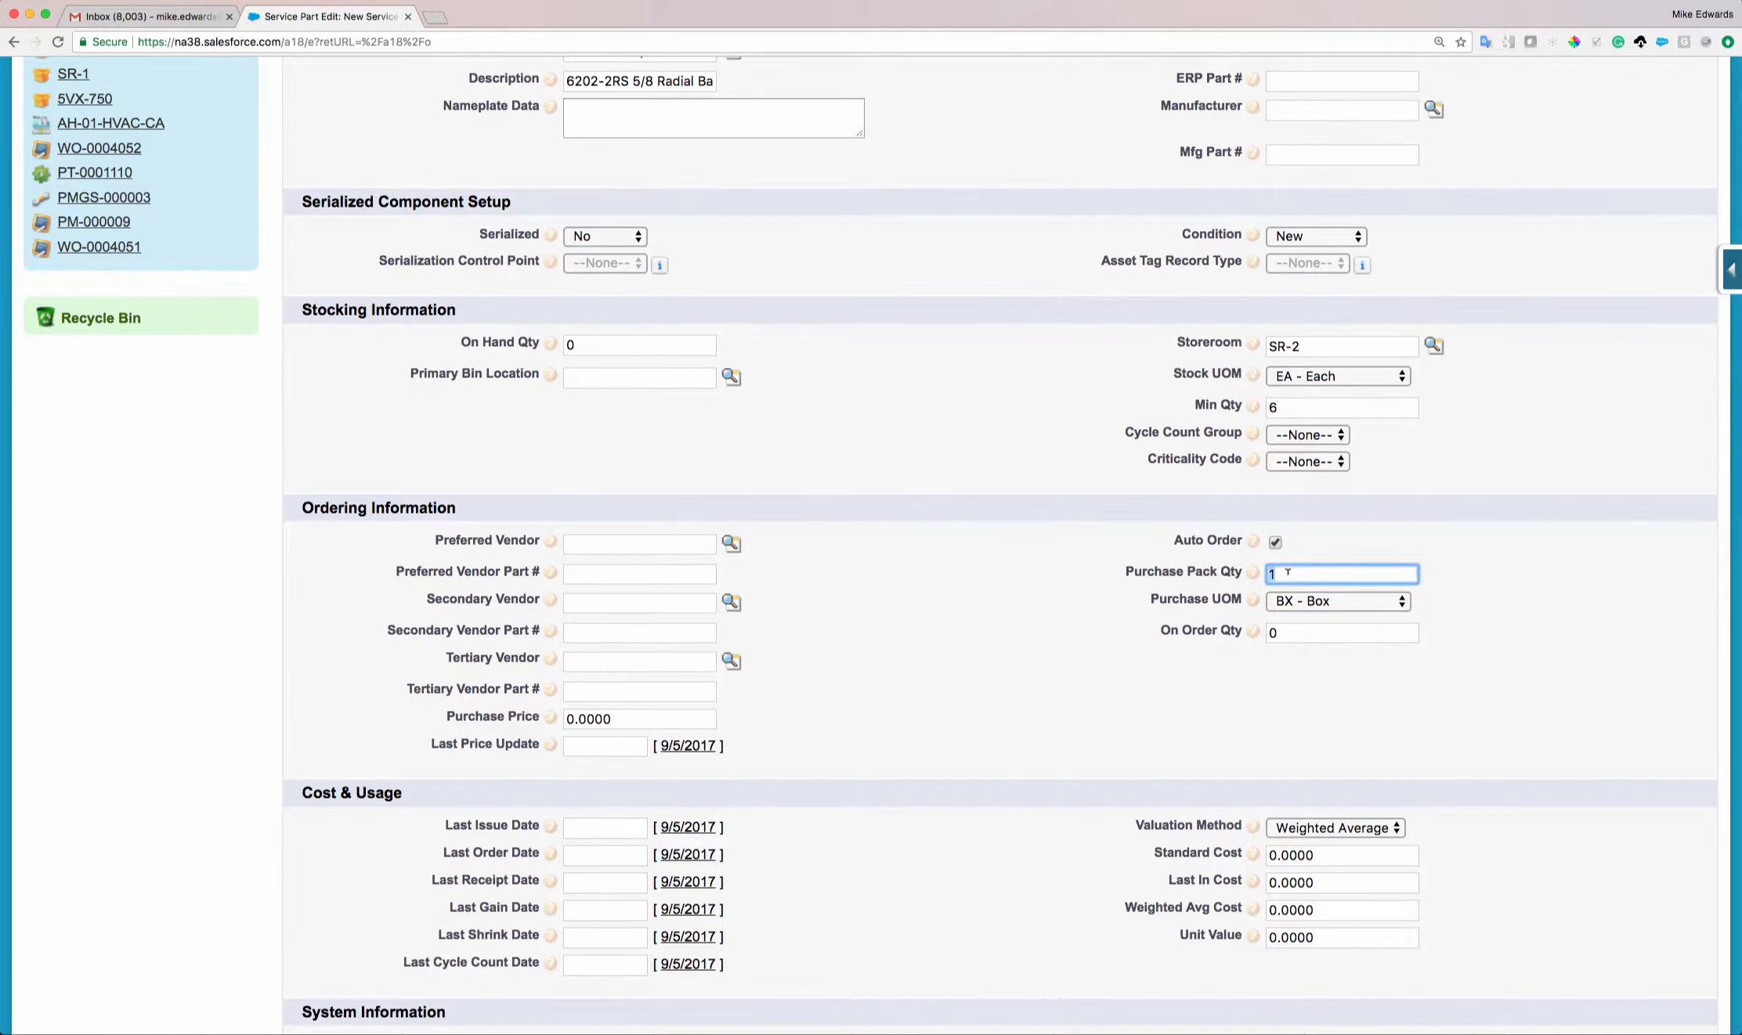
{"action": "type", "text": "0"}
{"action": "left_click", "coordinate": [1298, 599]}
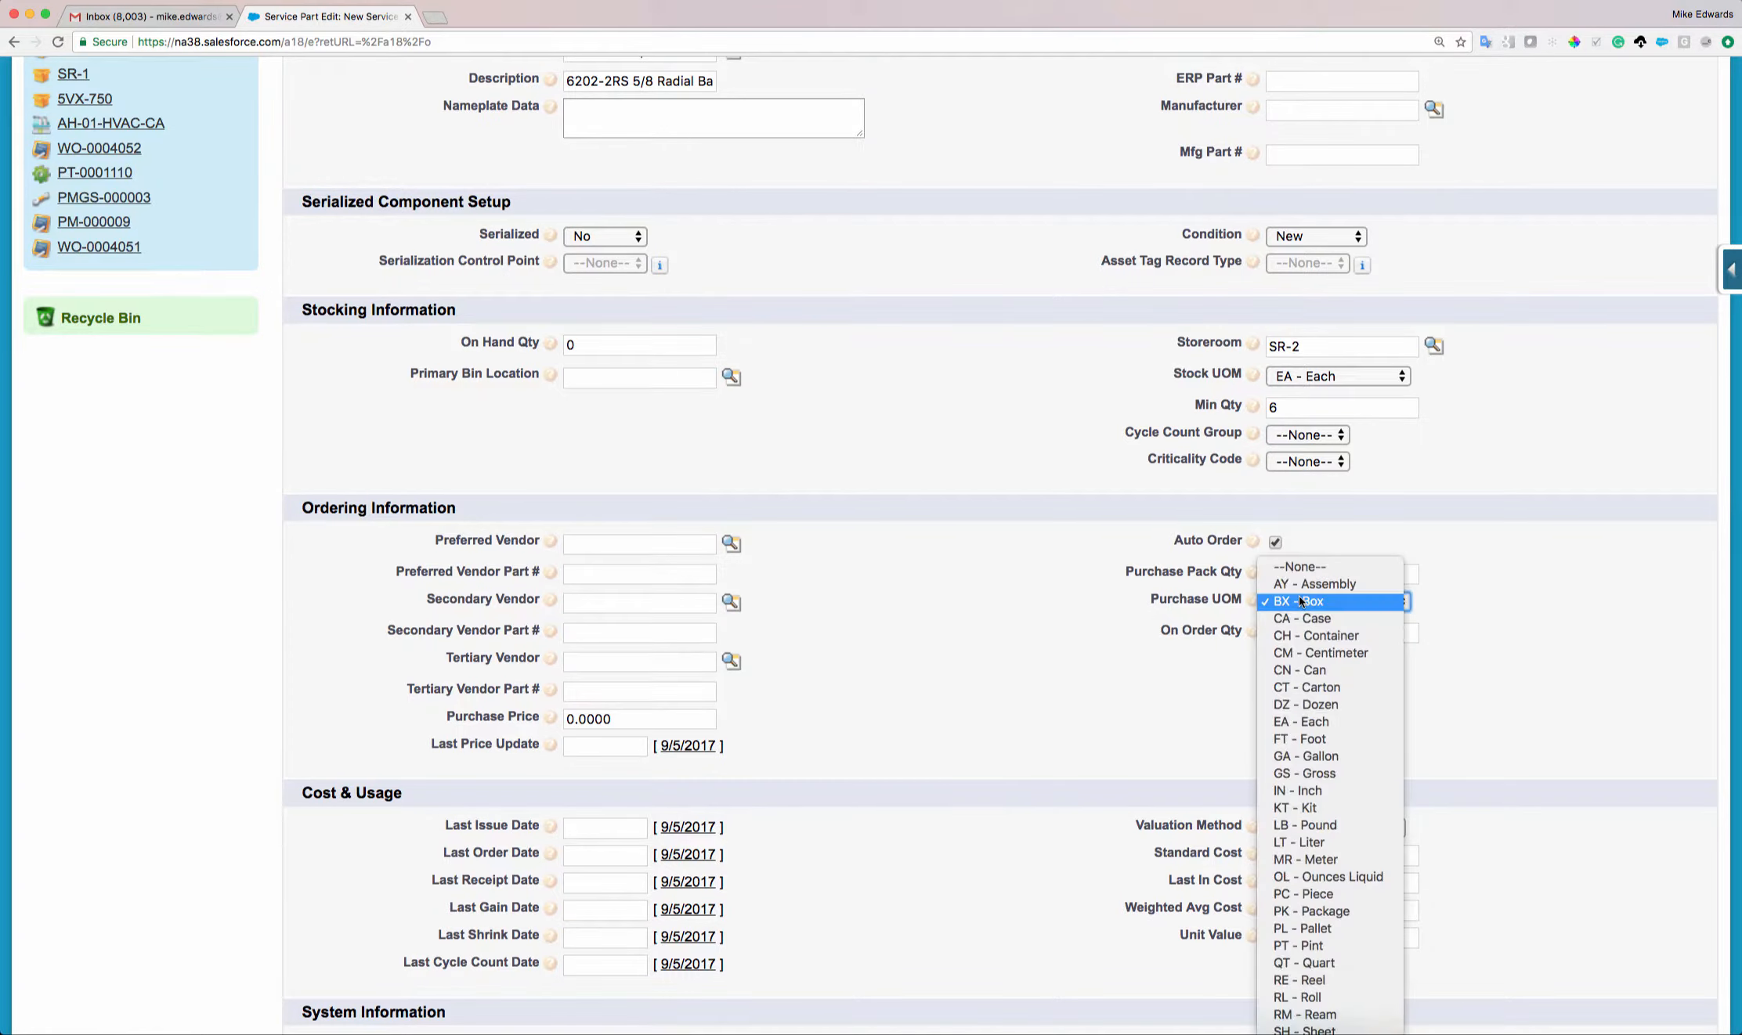
{"action": "left_click", "coordinate": [1292, 722]}
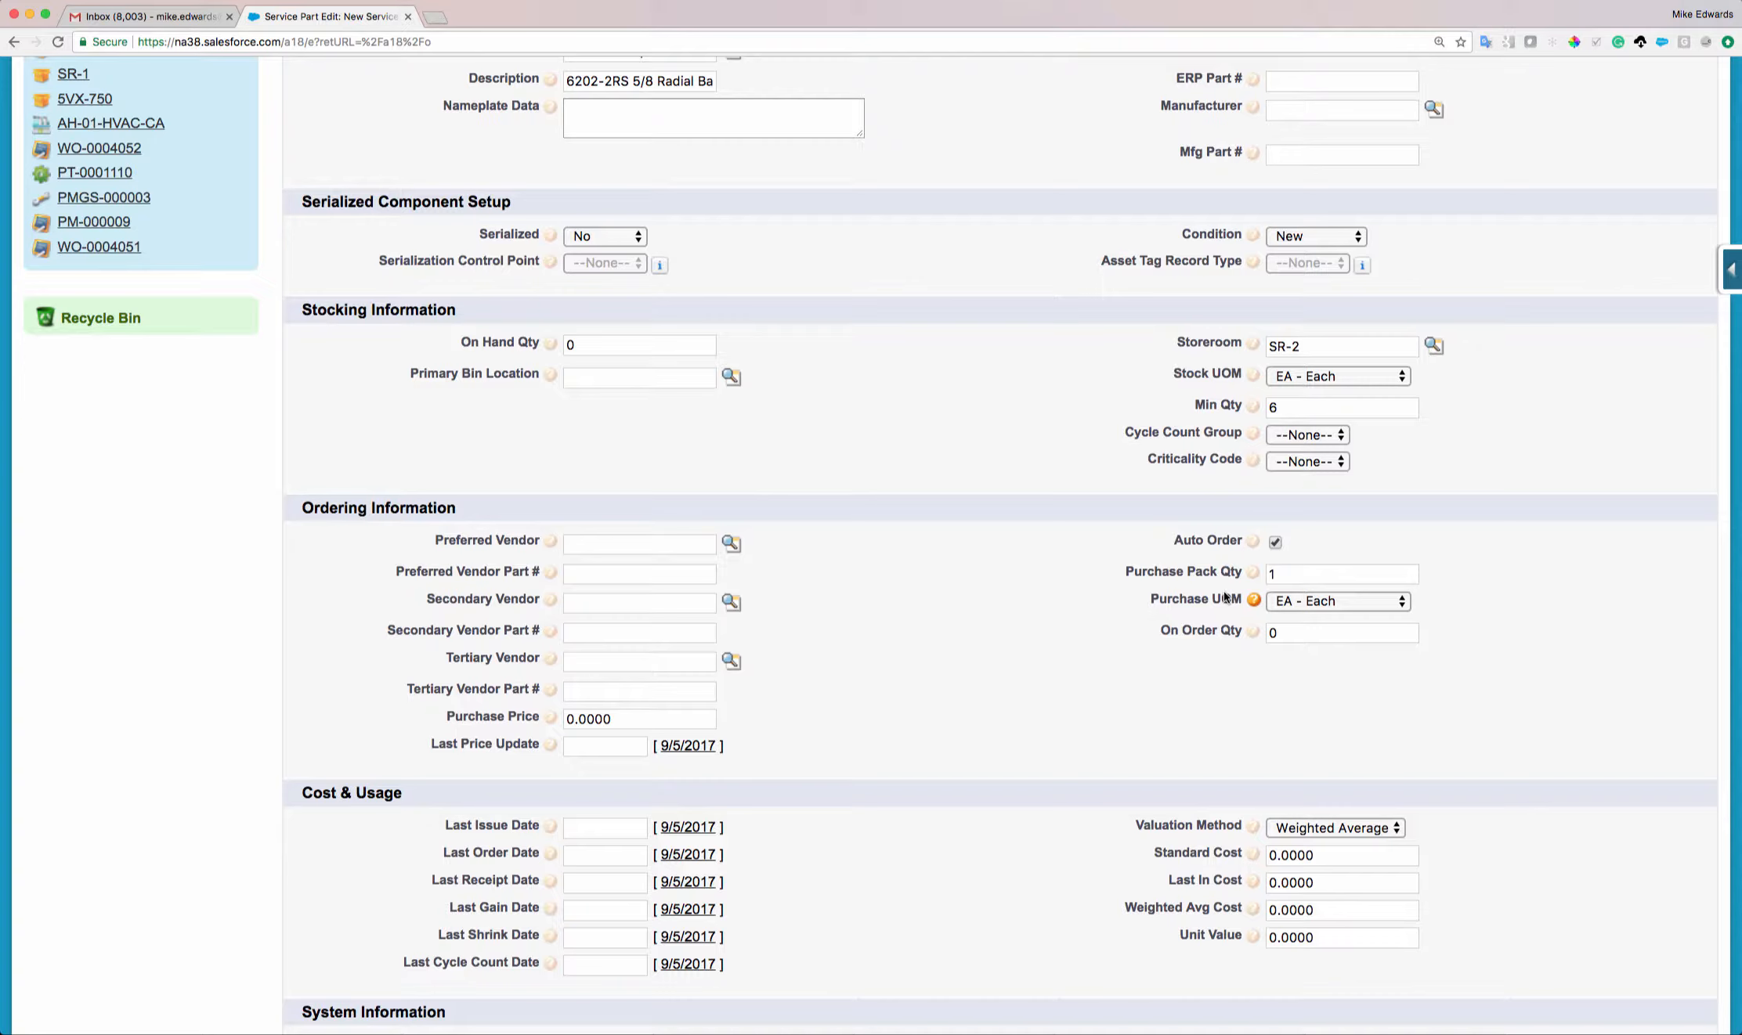
- Set the preferred vendor to McMaster-Carr with the preferred vendor part number 6202XYZ
{"action": "scroll", "coordinate": [1226, 598], "scroll_direction": "down", "scroll_amount": 1}
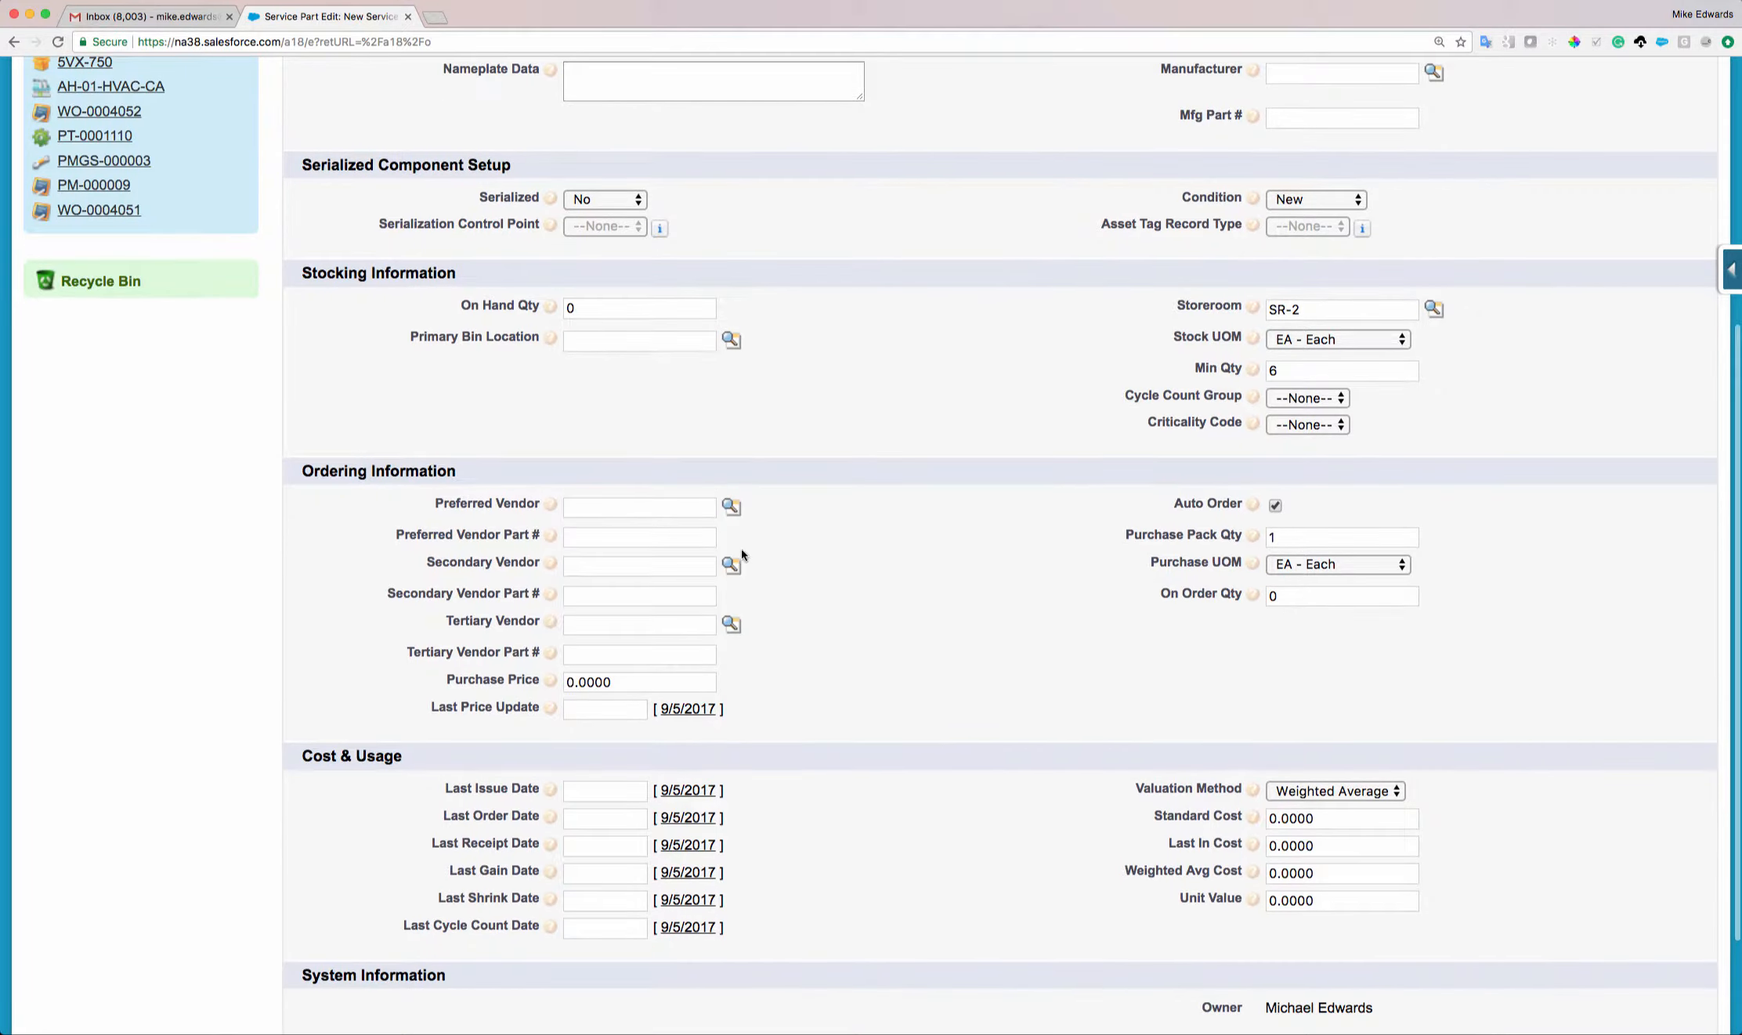
{"action": "left_click", "coordinate": [593, 505]}
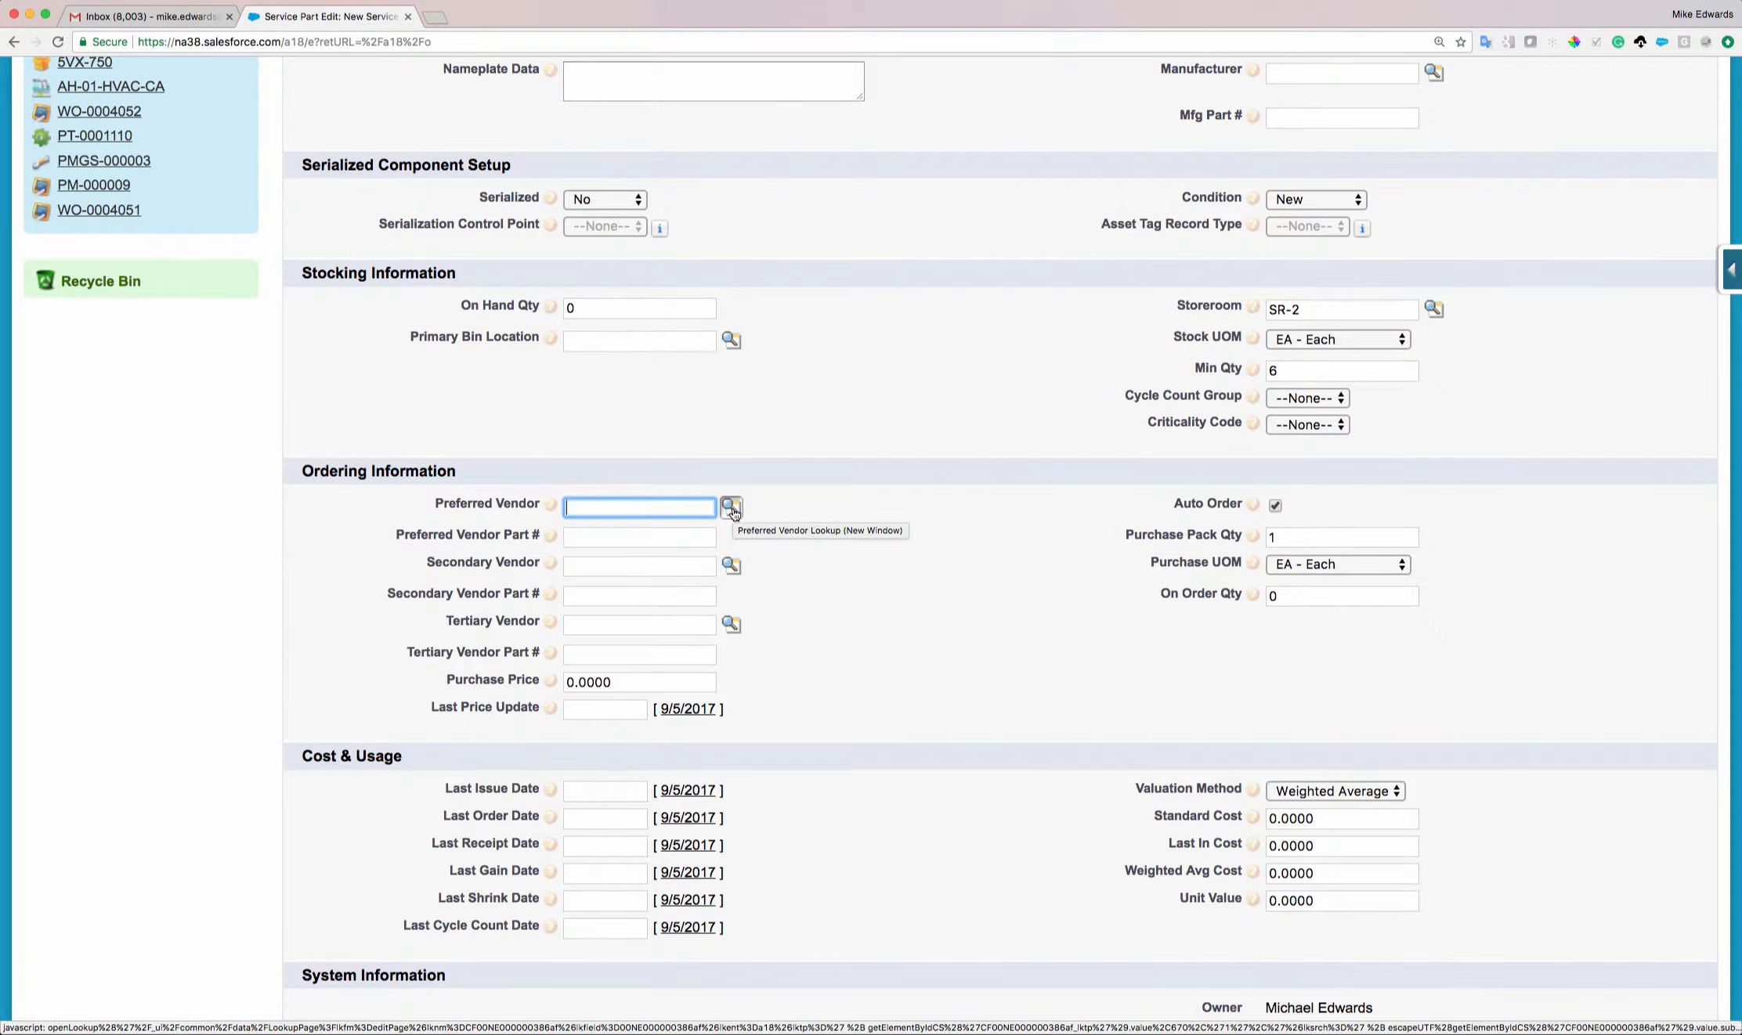
{"action": "type", "text": "MC"}
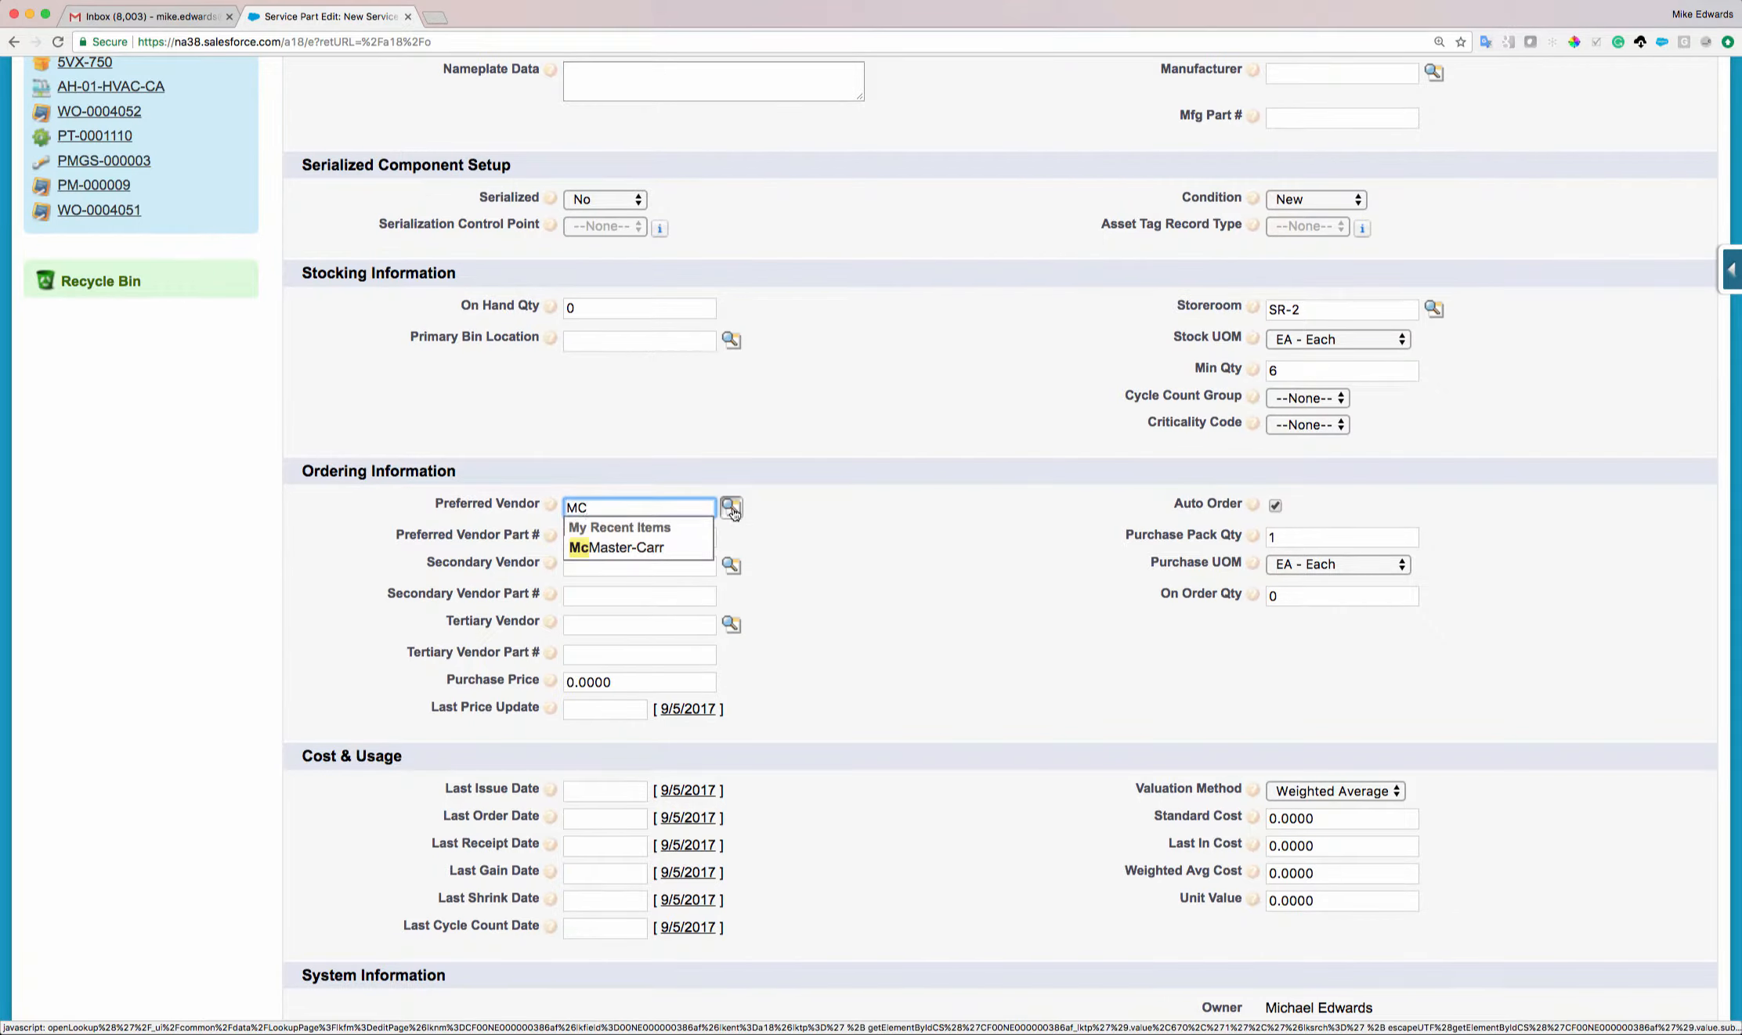
{"action": "key", "text": "Down"}
{"action": "key", "text": "Return"}
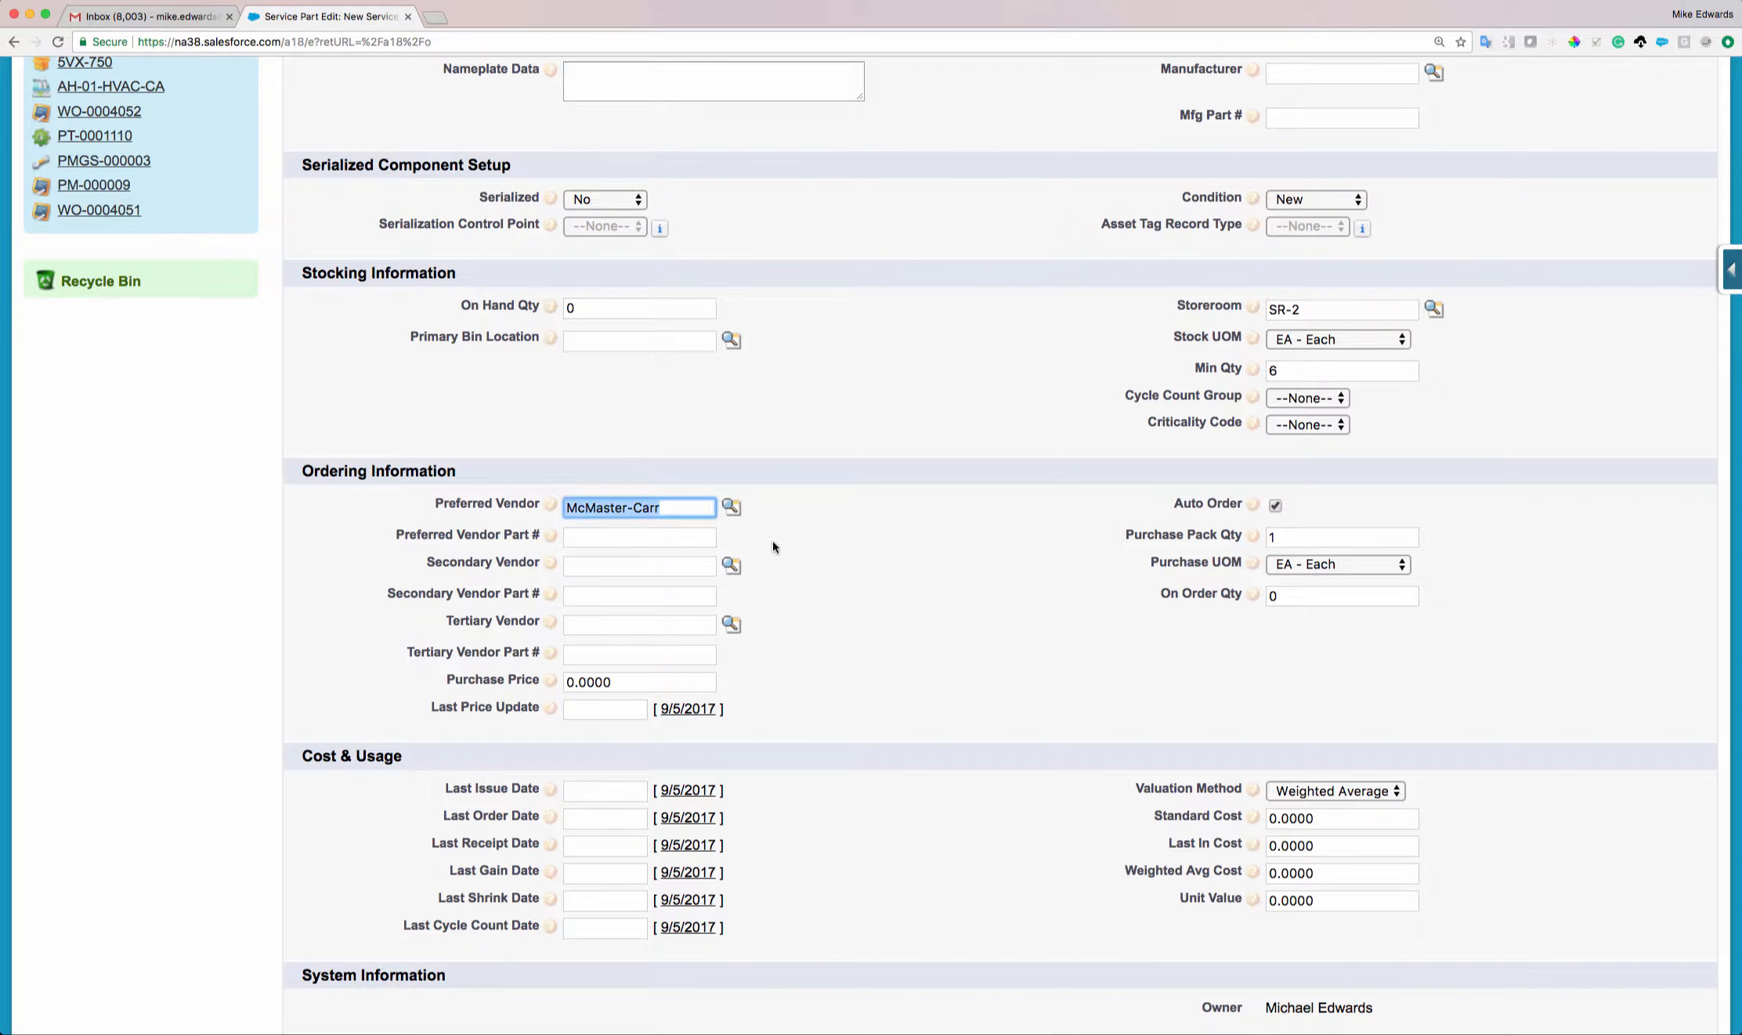
{"action": "left_click", "coordinate": [617, 535]}
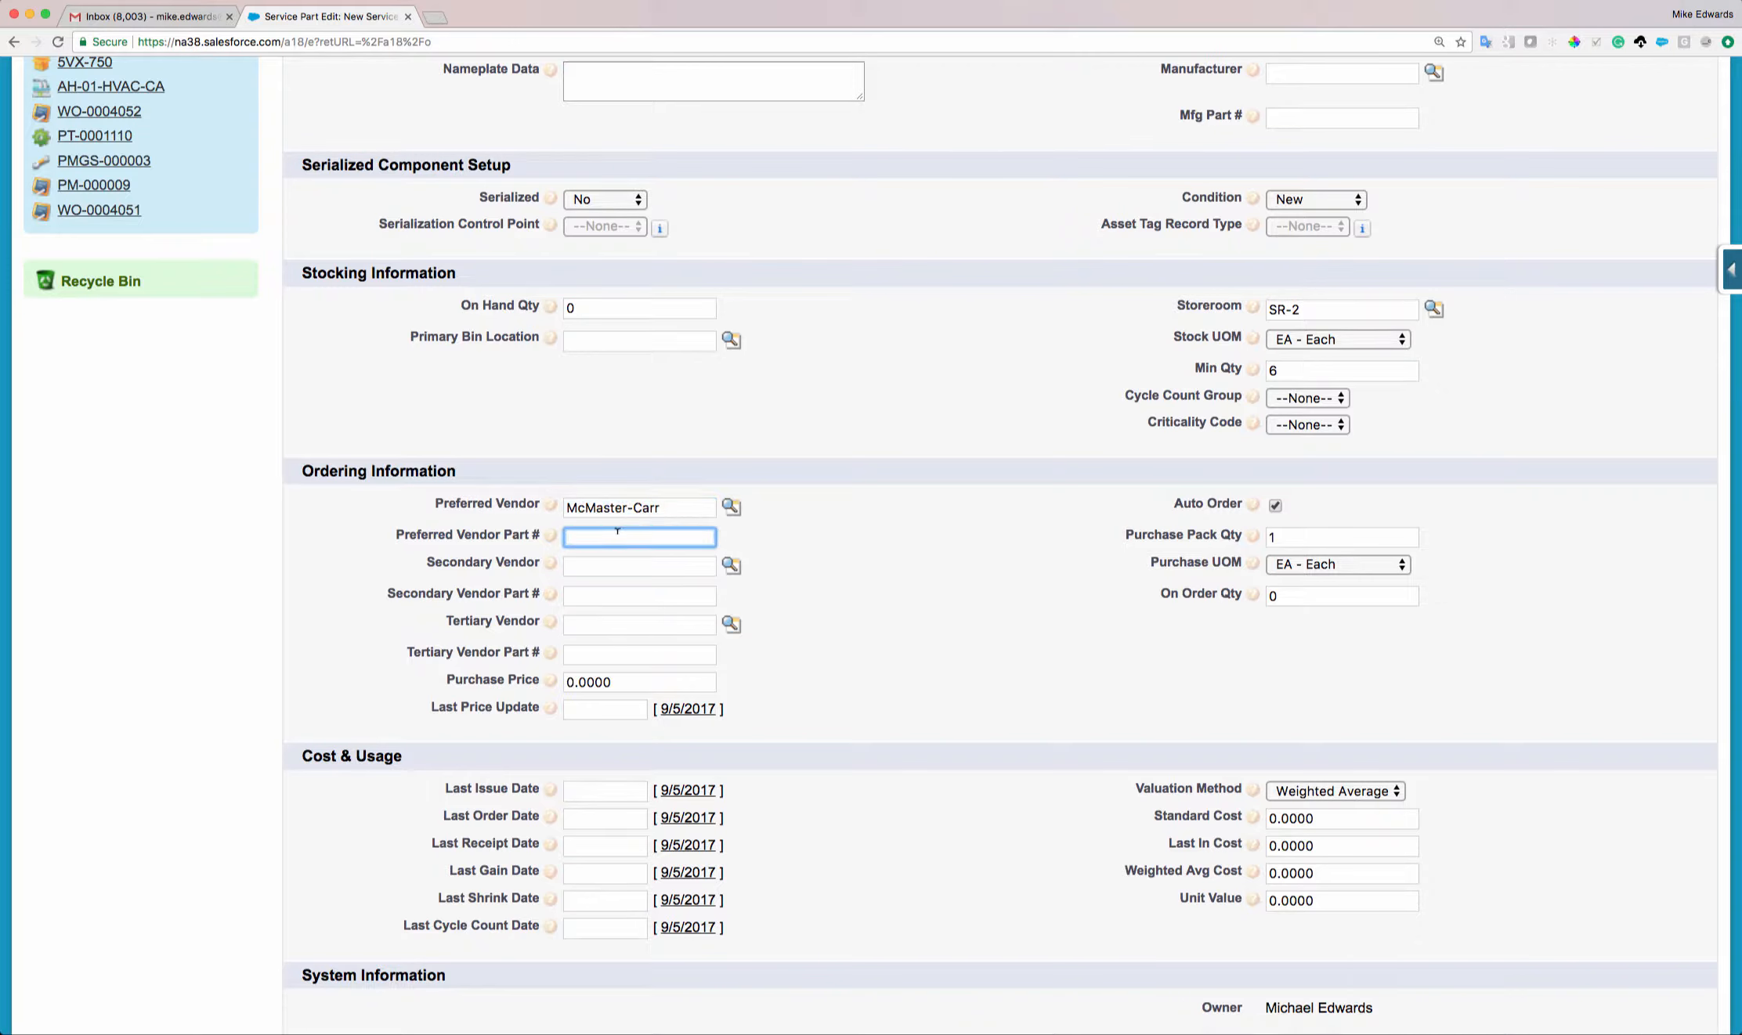
{"action": "type", "text": "6202XYZ"}
- Set the purchase price in the ordering information to 5.35
{"action": "scroll", "coordinate": [620, 564], "scroll_direction": "down", "scroll_amount": 1}
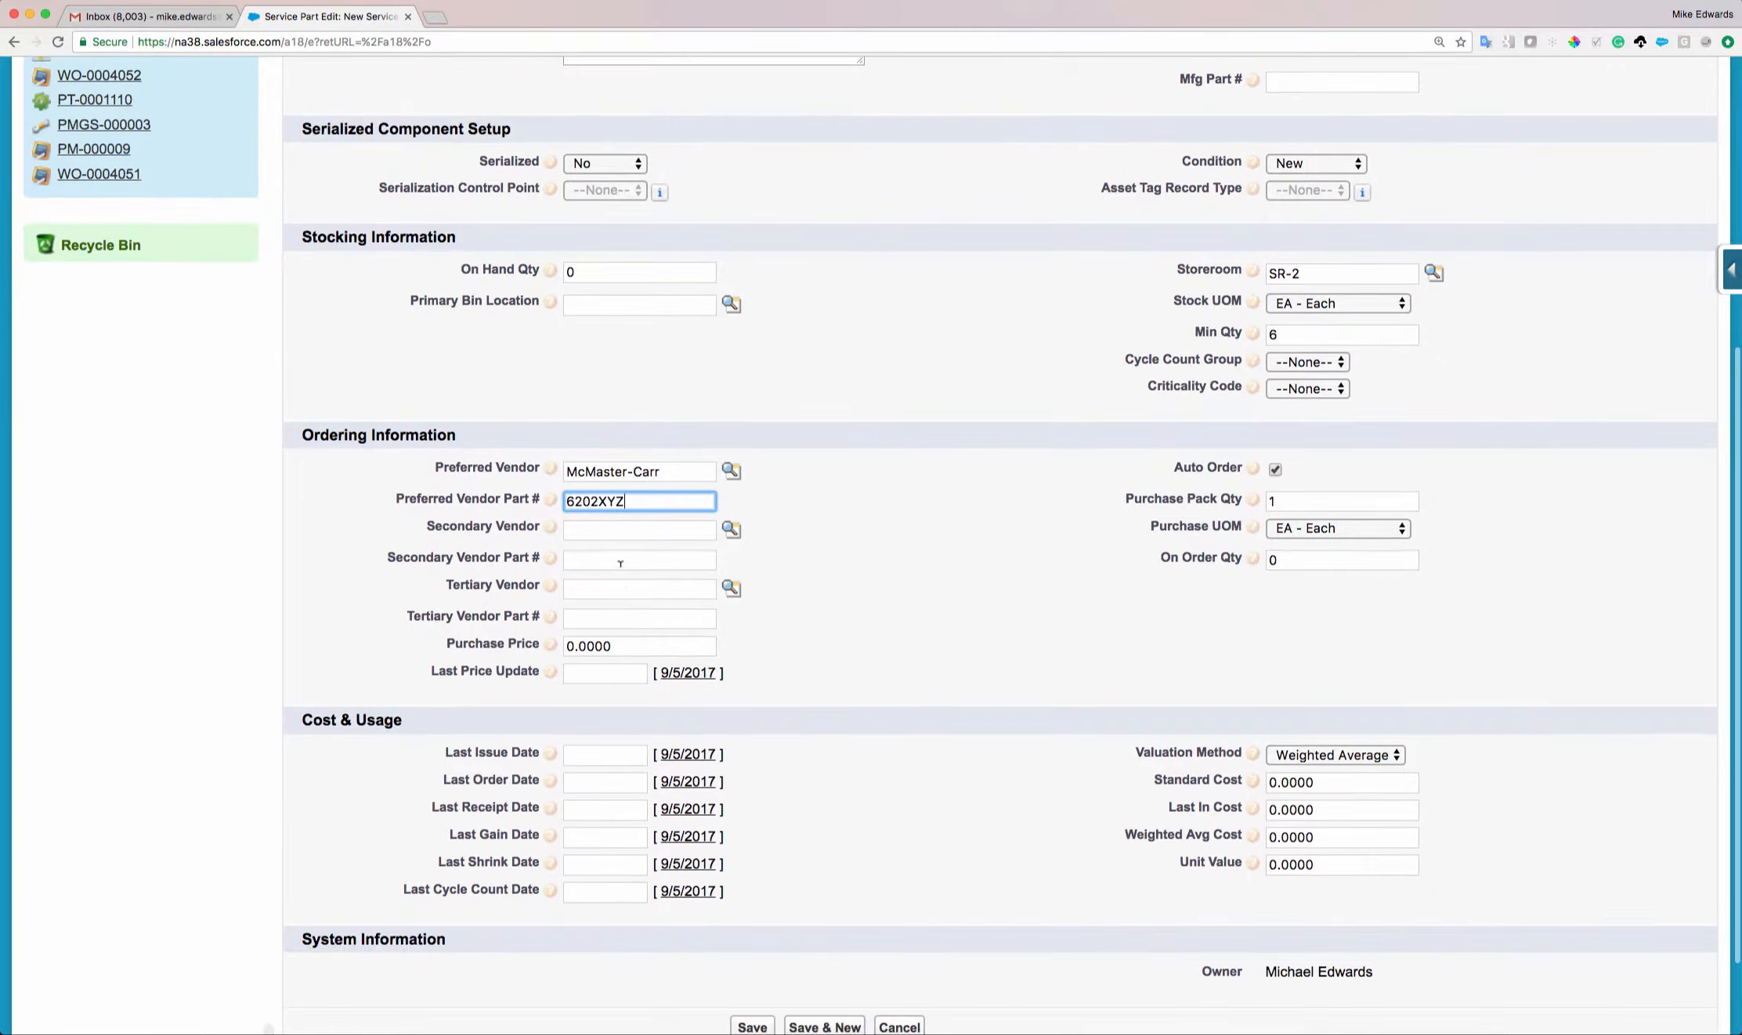
{"action": "double_click", "coordinate": [622, 646]}
{"action": "mouse_move", "coordinate": [546, 649]}
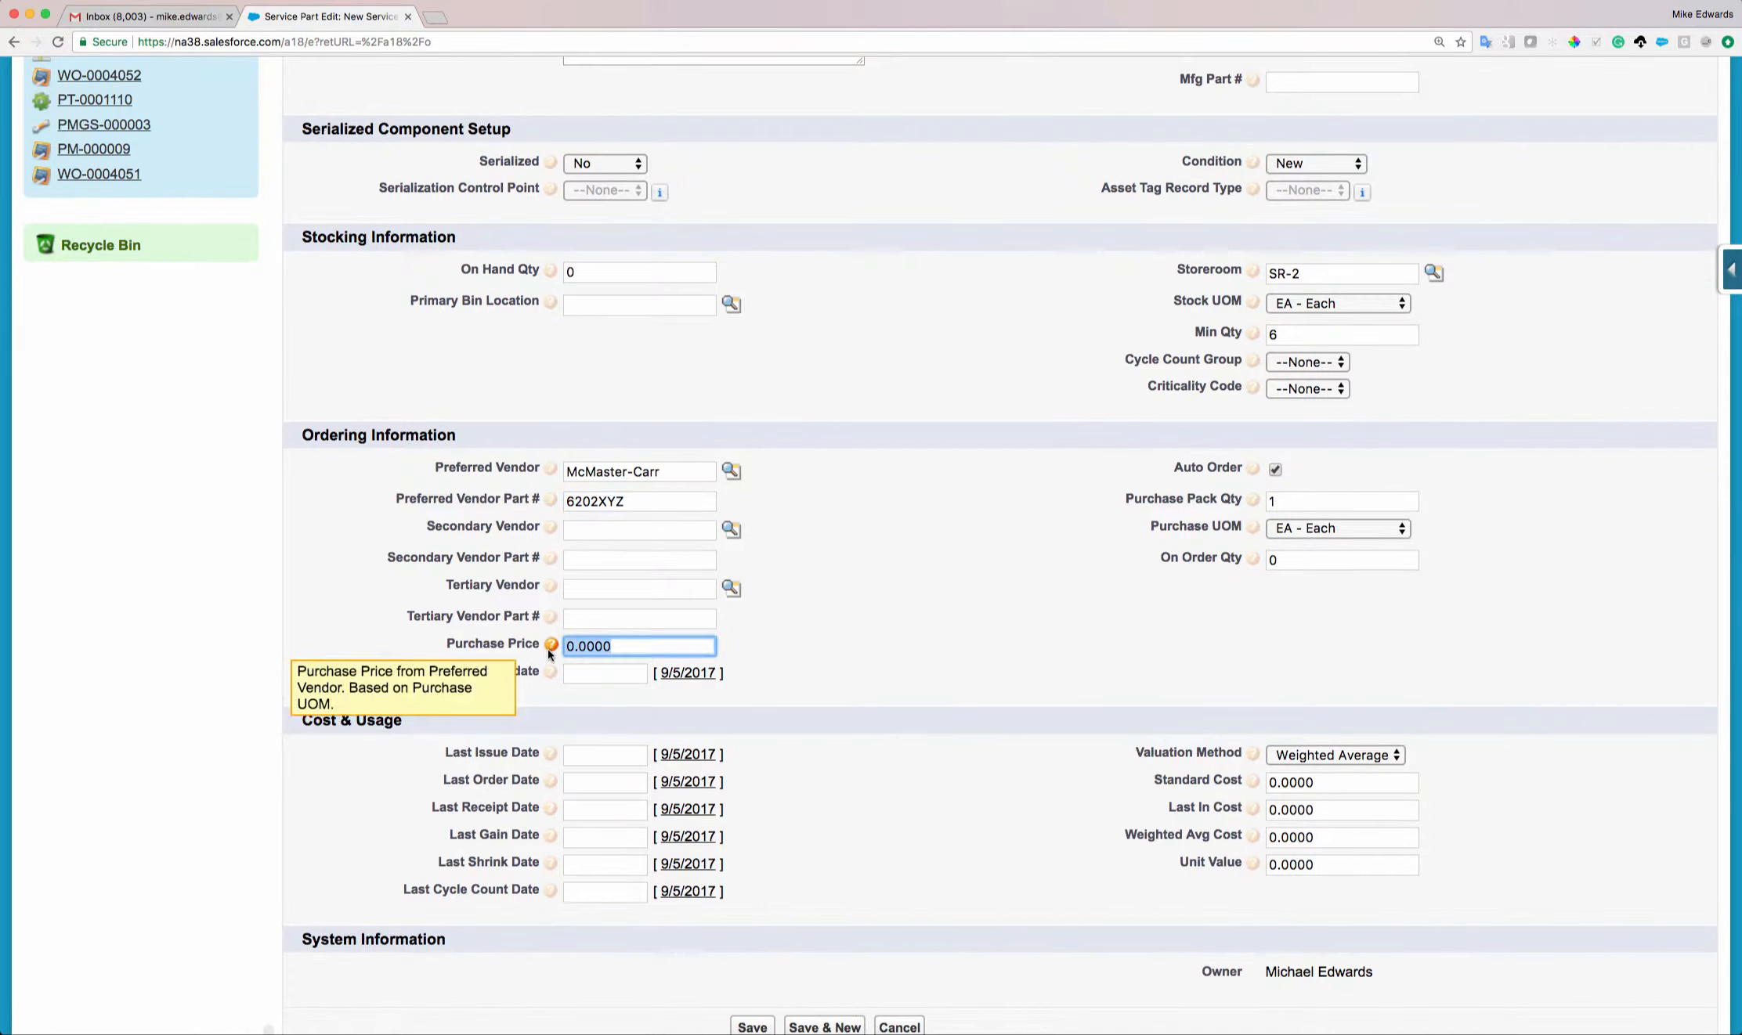
{"action": "type", "text": "5.35"}
{"action": "scroll", "coordinate": [875, 611], "scroll_direction": "down", "scroll_amount": 2}
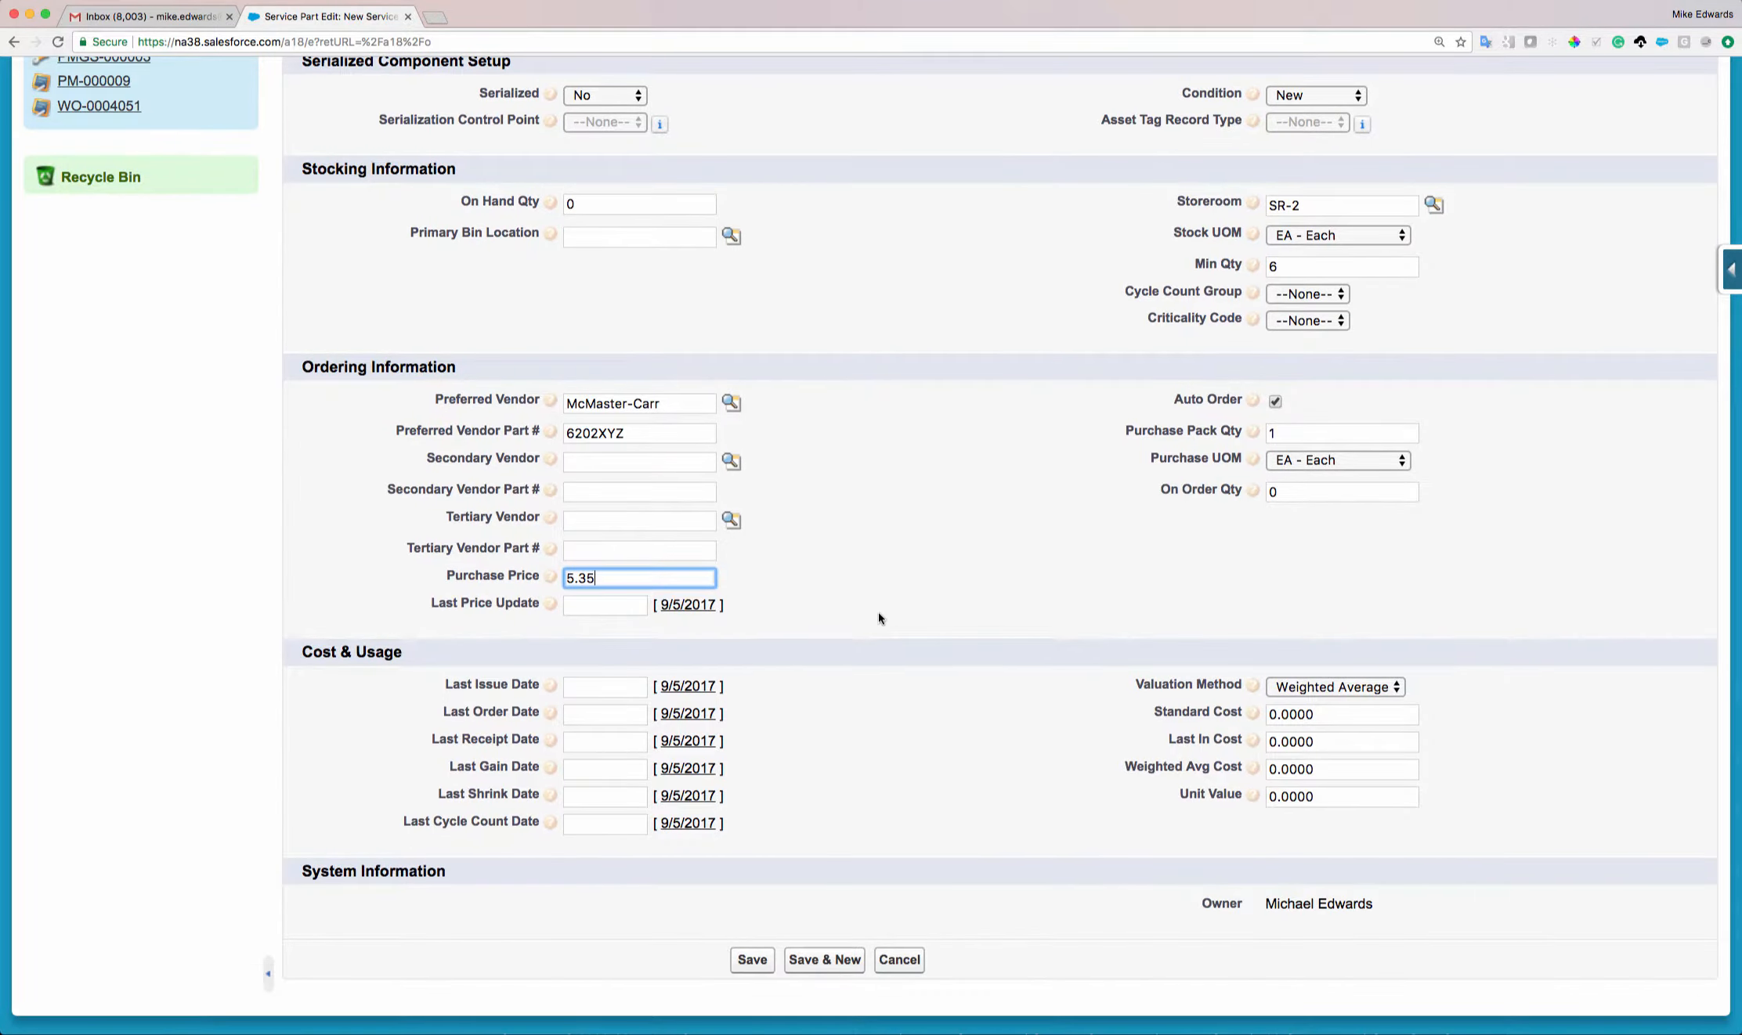
- Save the new service part record and preview its primary bin location in the stocking information
{"action": "scroll", "coordinate": [878, 611], "scroll_direction": "down", "scroll_amount": 1}
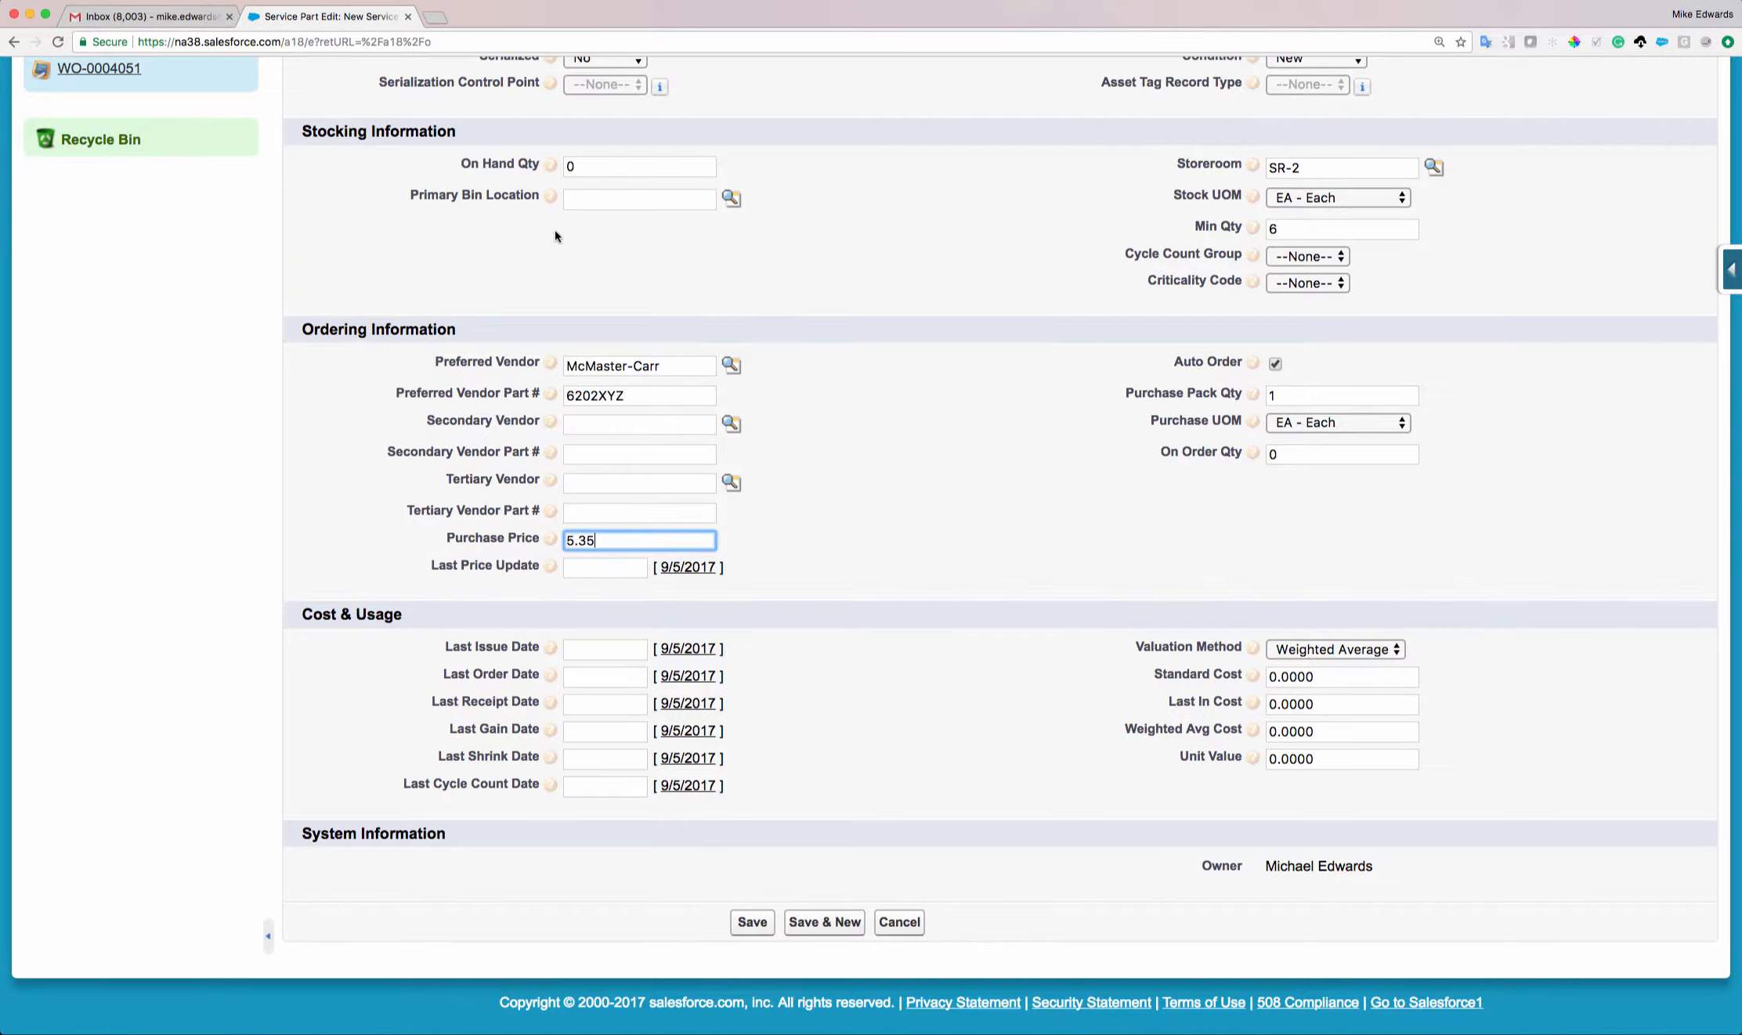
{"action": "left_click", "coordinate": [750, 924]}
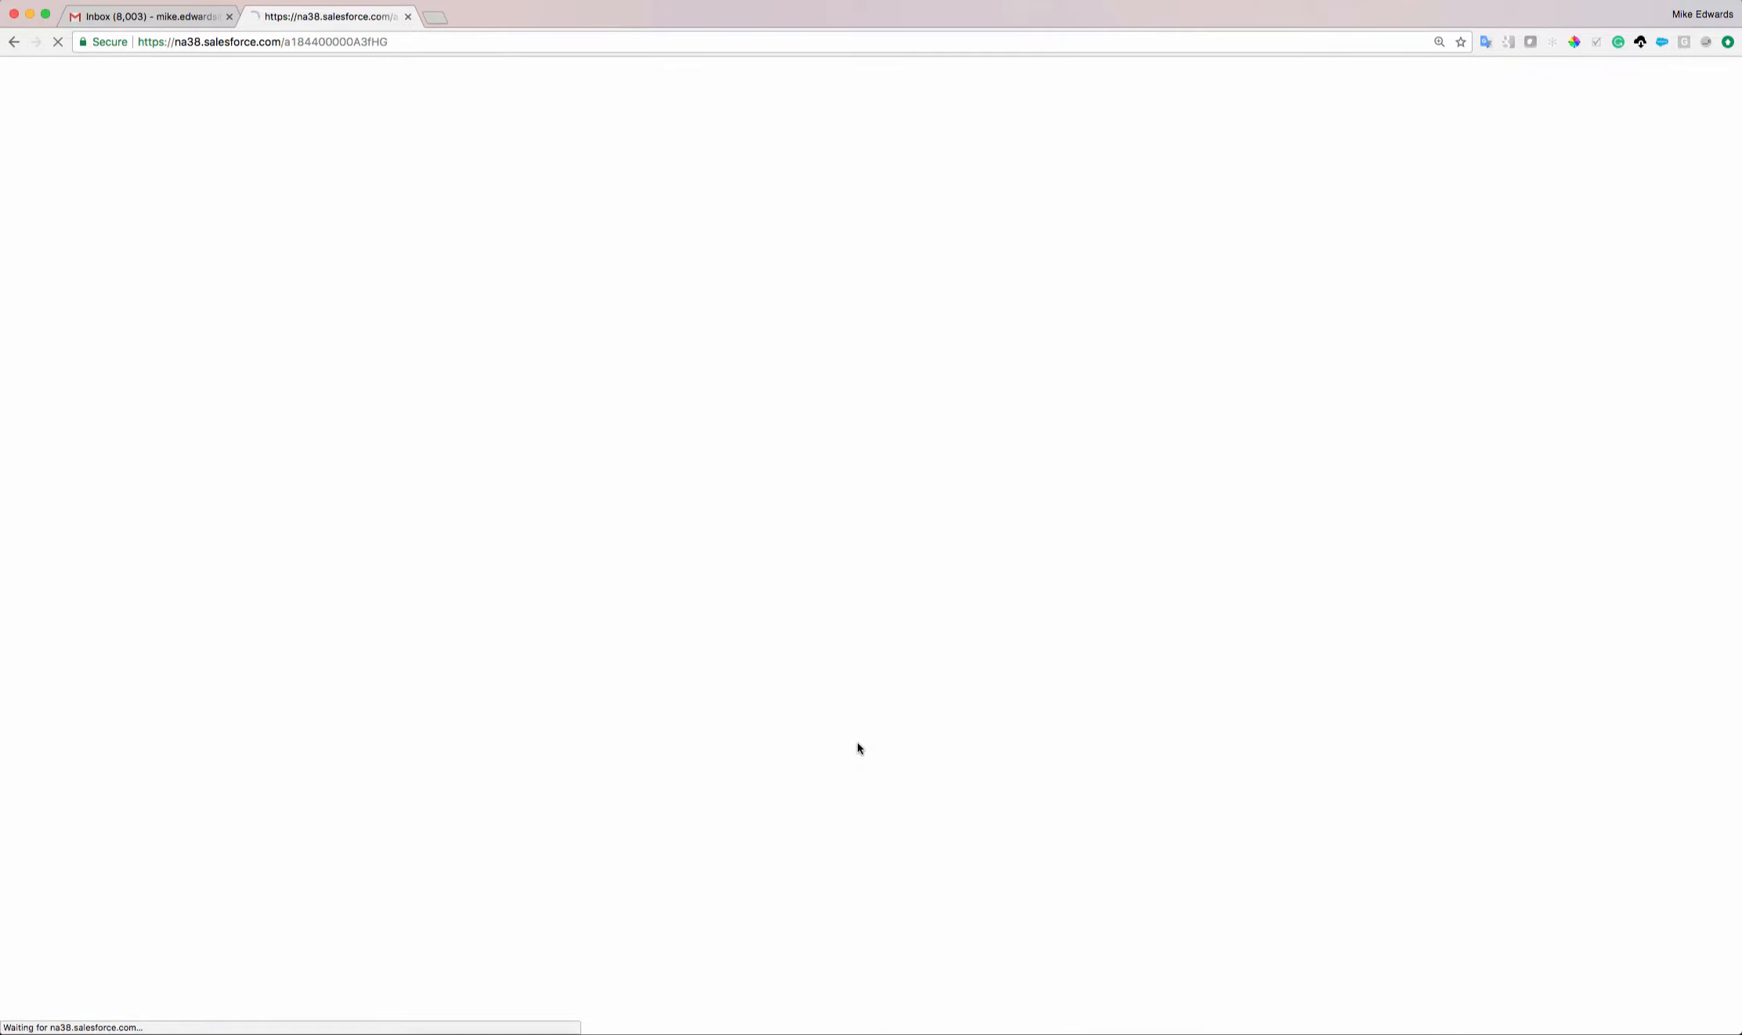
{"action": "scroll", "coordinate": [858, 748], "scroll_direction": "down", "scroll_amount": 3}
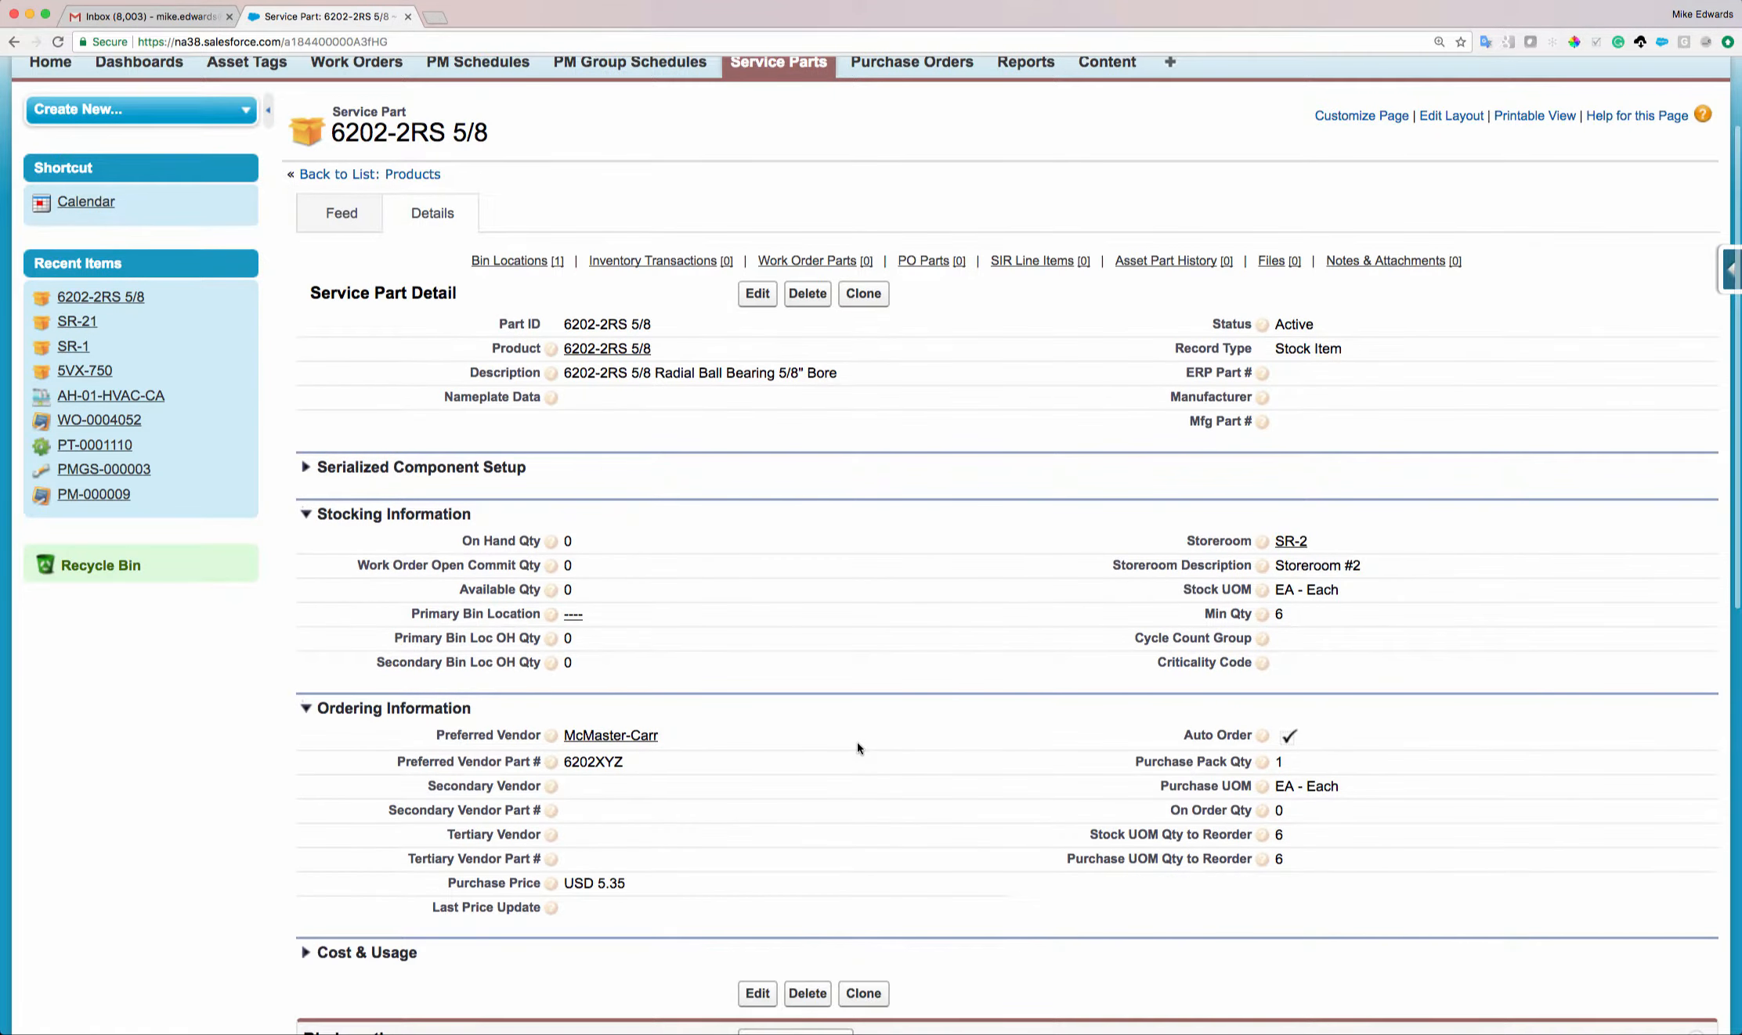
{"action": "scroll", "coordinate": [857, 741], "scroll_direction": "down", "scroll_amount": 2}
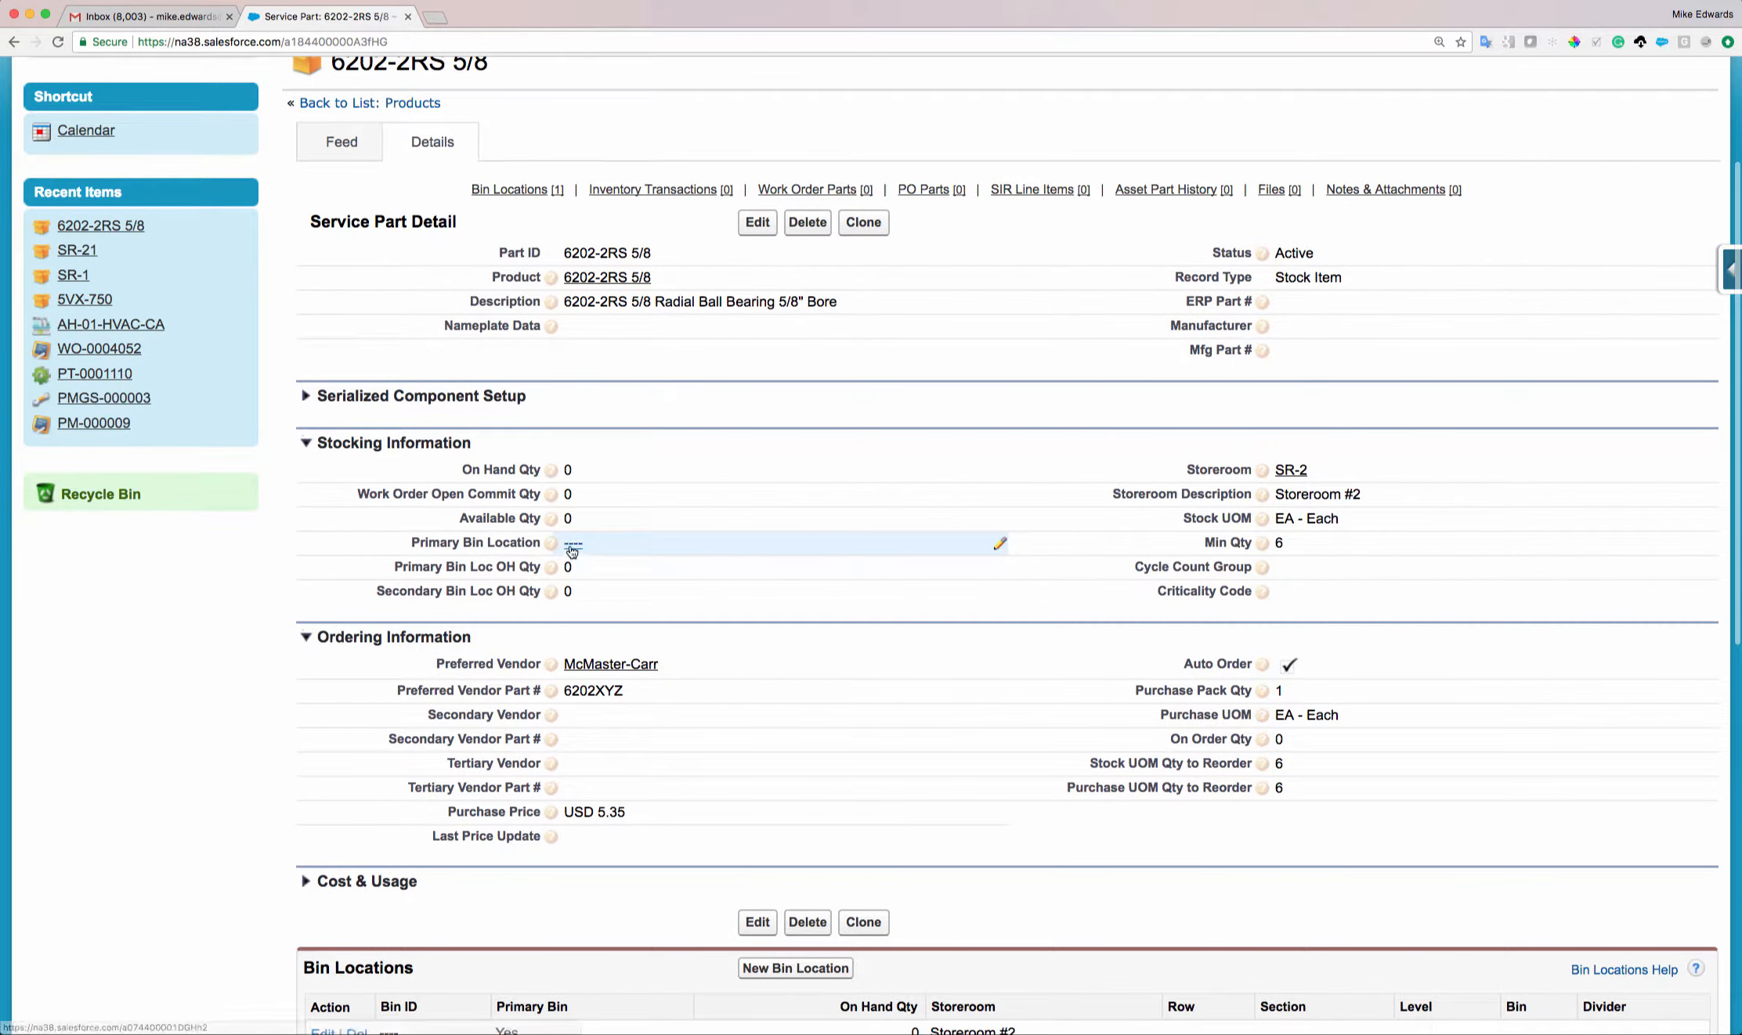
{"action": "mouse_move", "coordinate": [592, 552]}
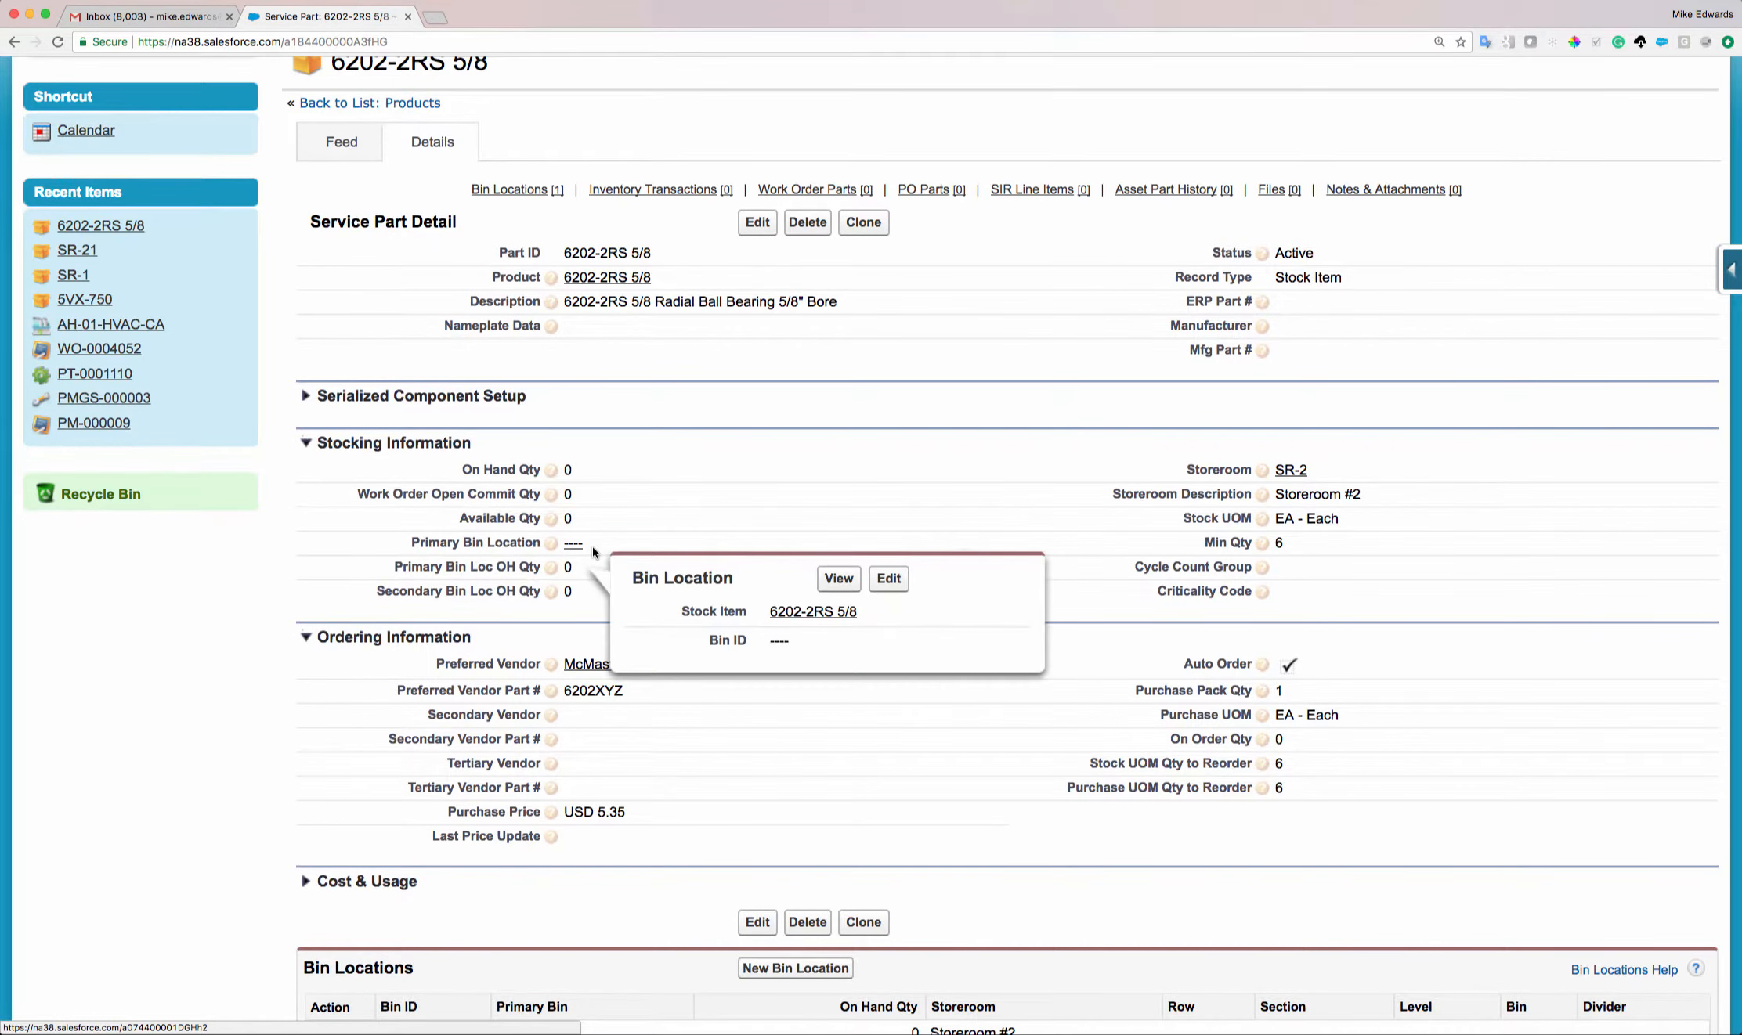
- Edit the part's existing bin location to row 1, section D and level 5, and save it
{"action": "scroll", "coordinate": [592, 547], "scroll_direction": "down", "scroll_amount": 4}
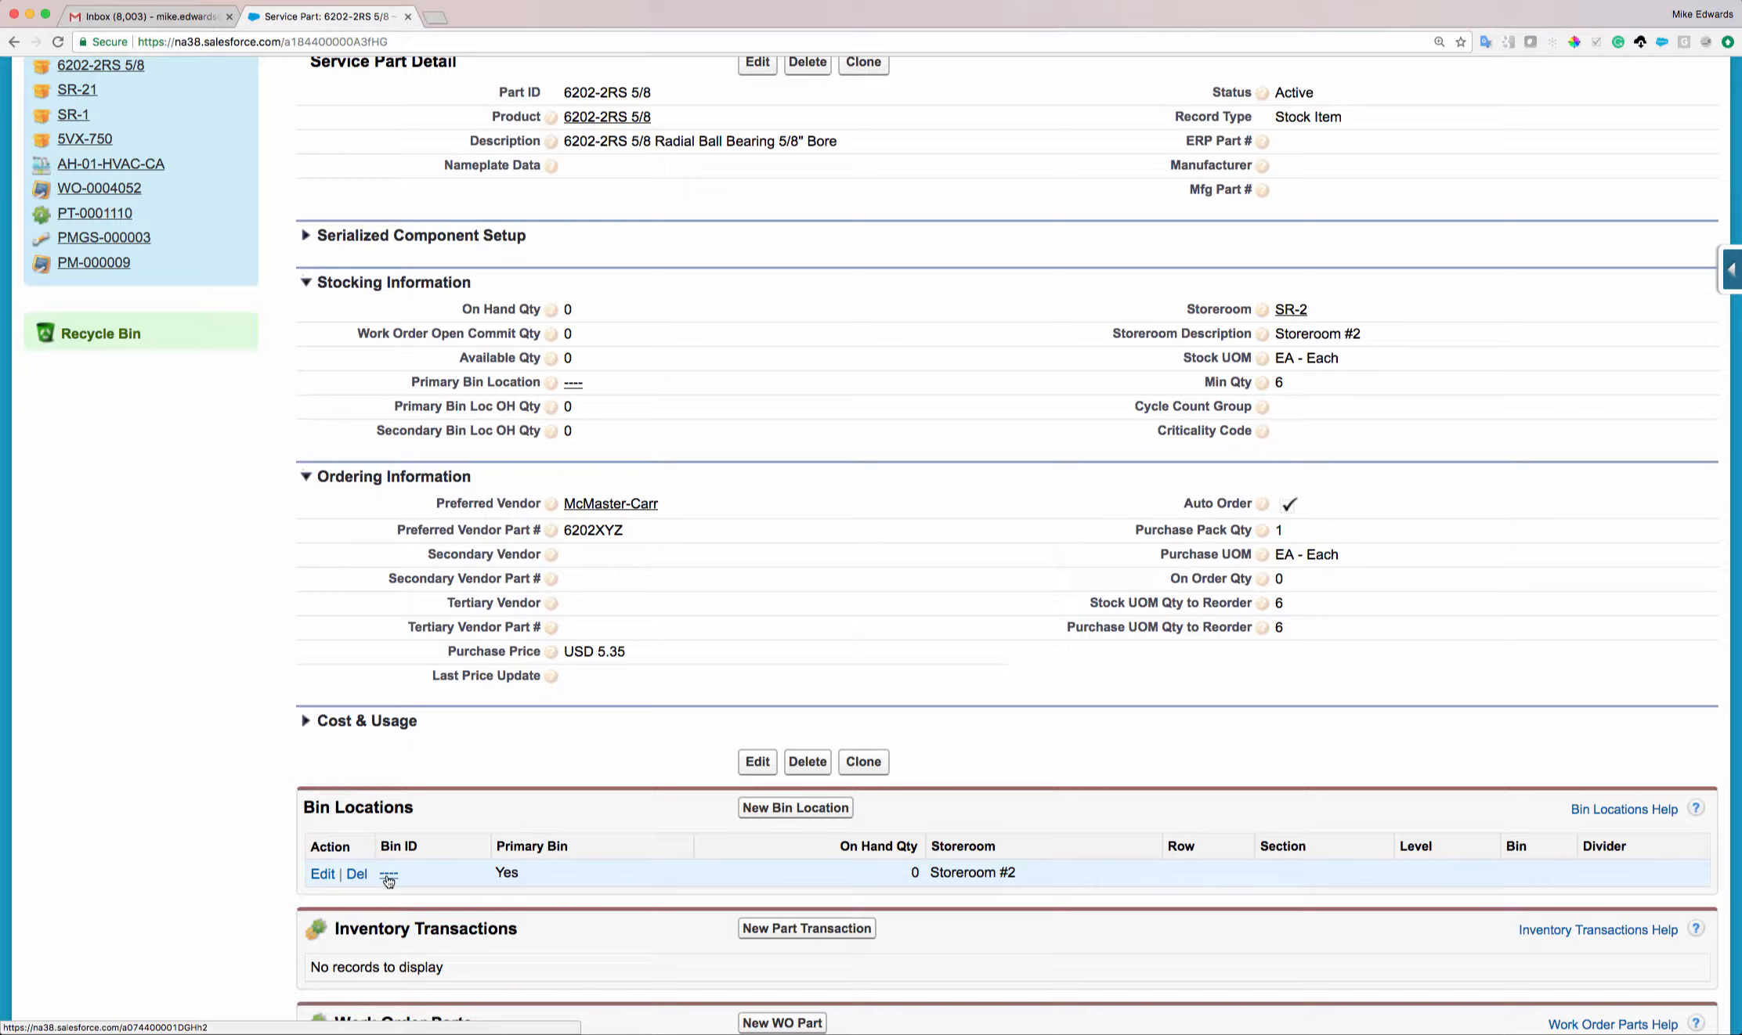
{"action": "left_click", "coordinate": [322, 874]}
{"action": "left_click", "coordinate": [596, 485]}
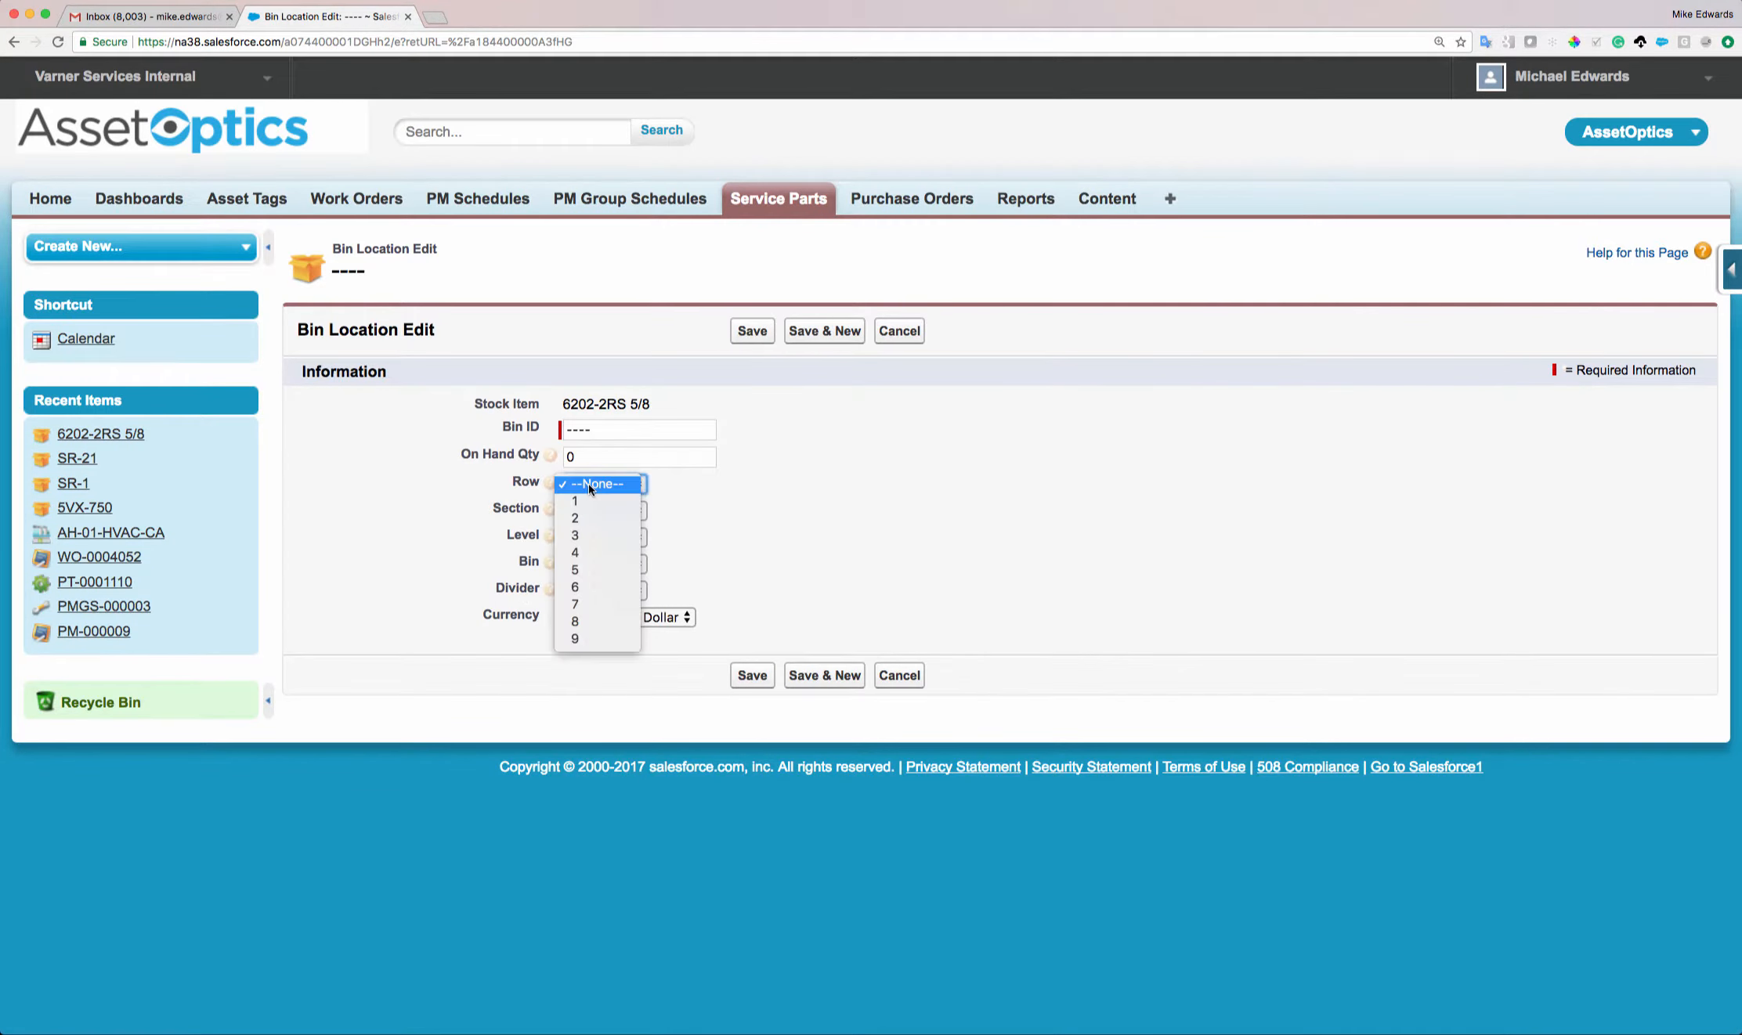
{"action": "left_click", "coordinate": [591, 502]}
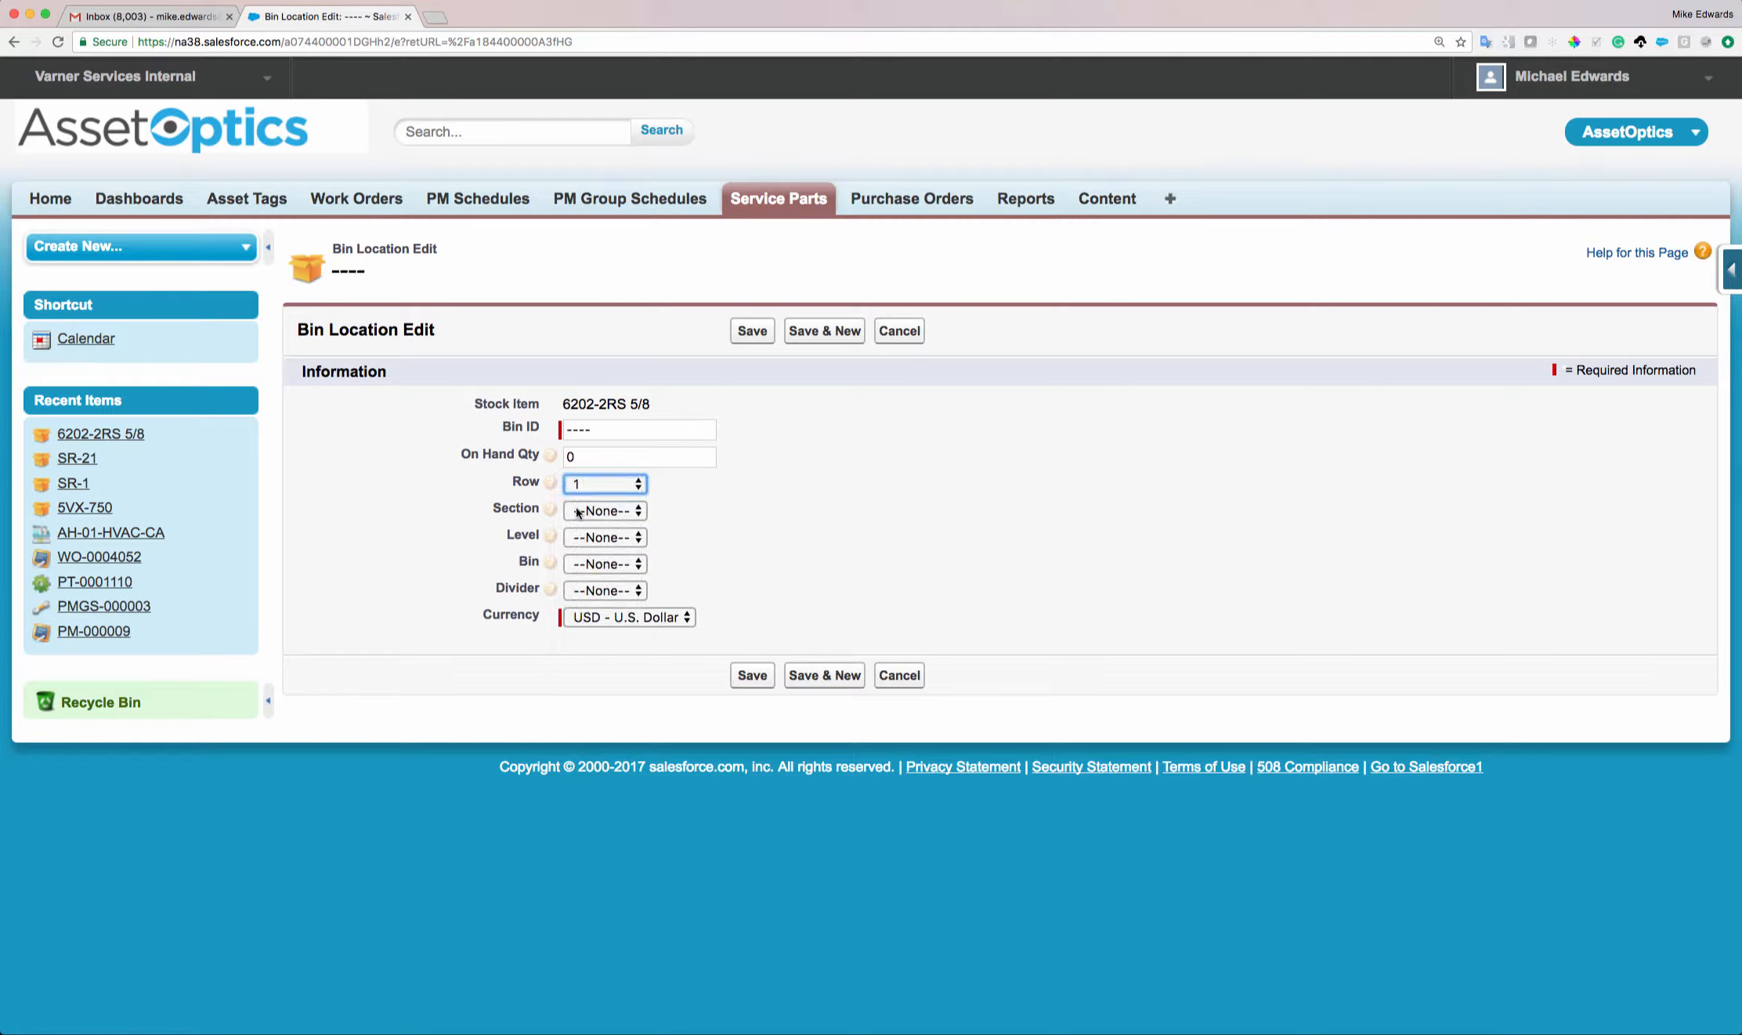
{"action": "left_click", "coordinate": [578, 512]}
{"action": "left_click", "coordinate": [580, 574]}
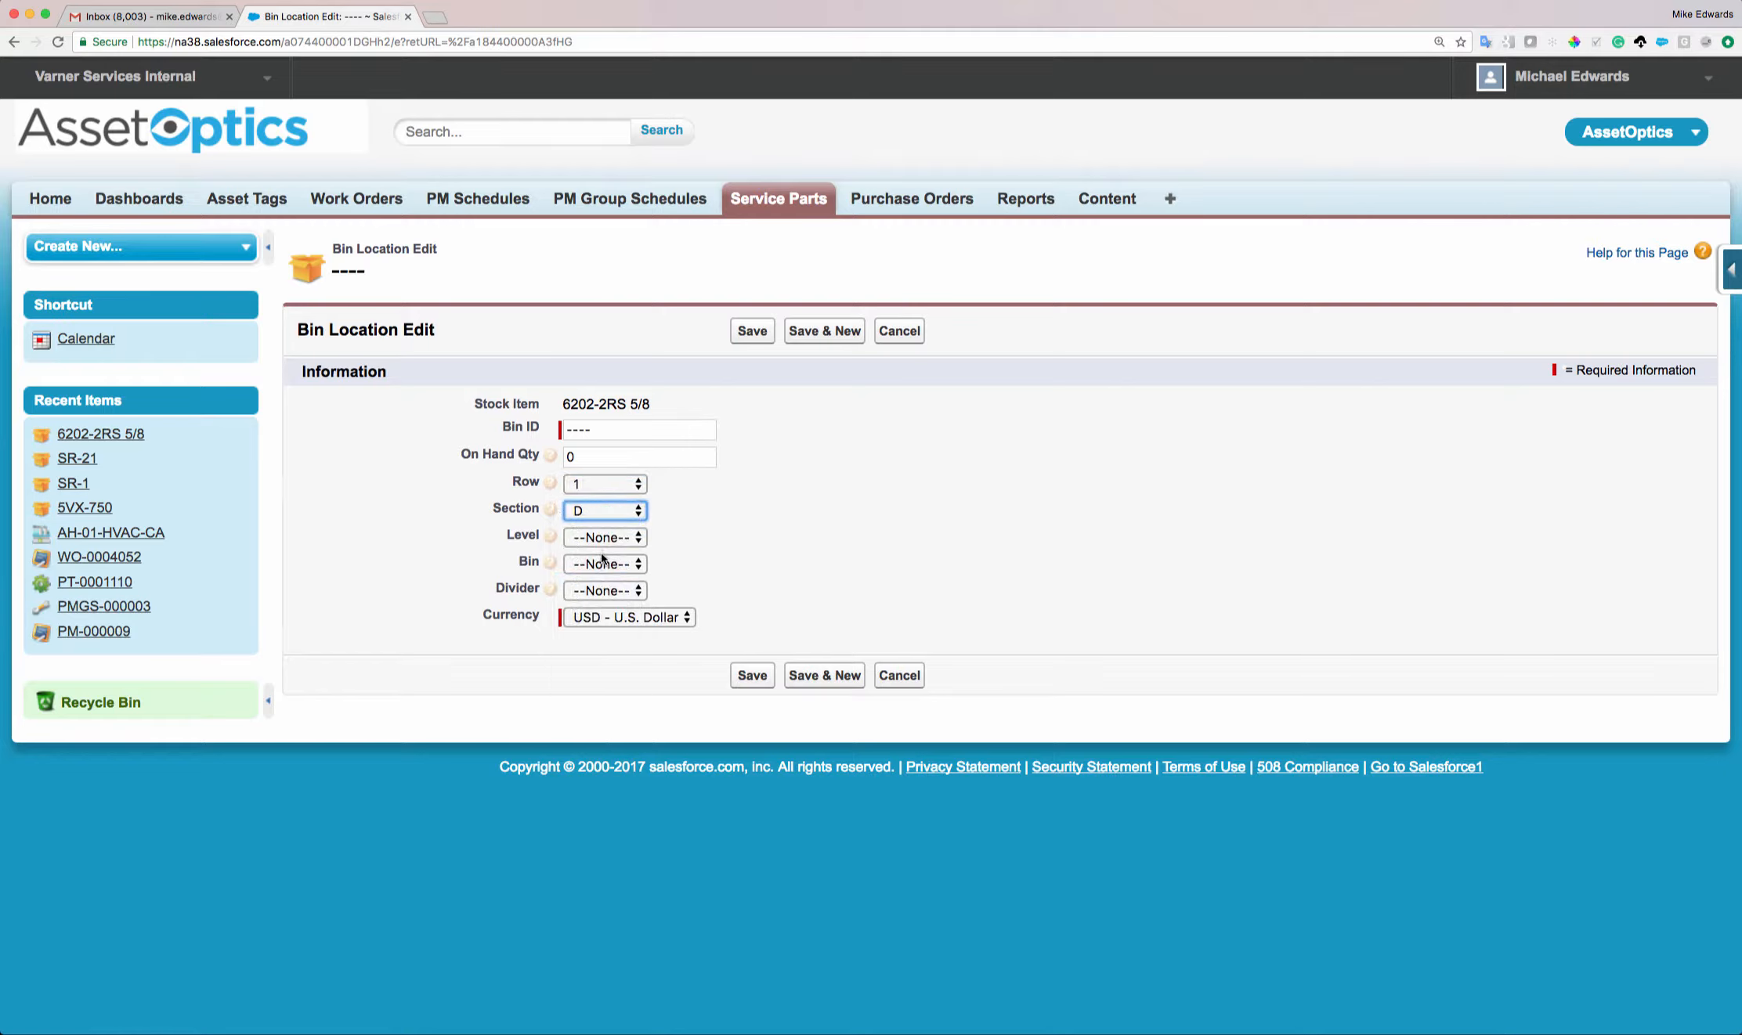
{"action": "left_click", "coordinate": [600, 537]}
{"action": "left_click", "coordinate": [595, 622]}
{"action": "left_click", "coordinate": [748, 336]}
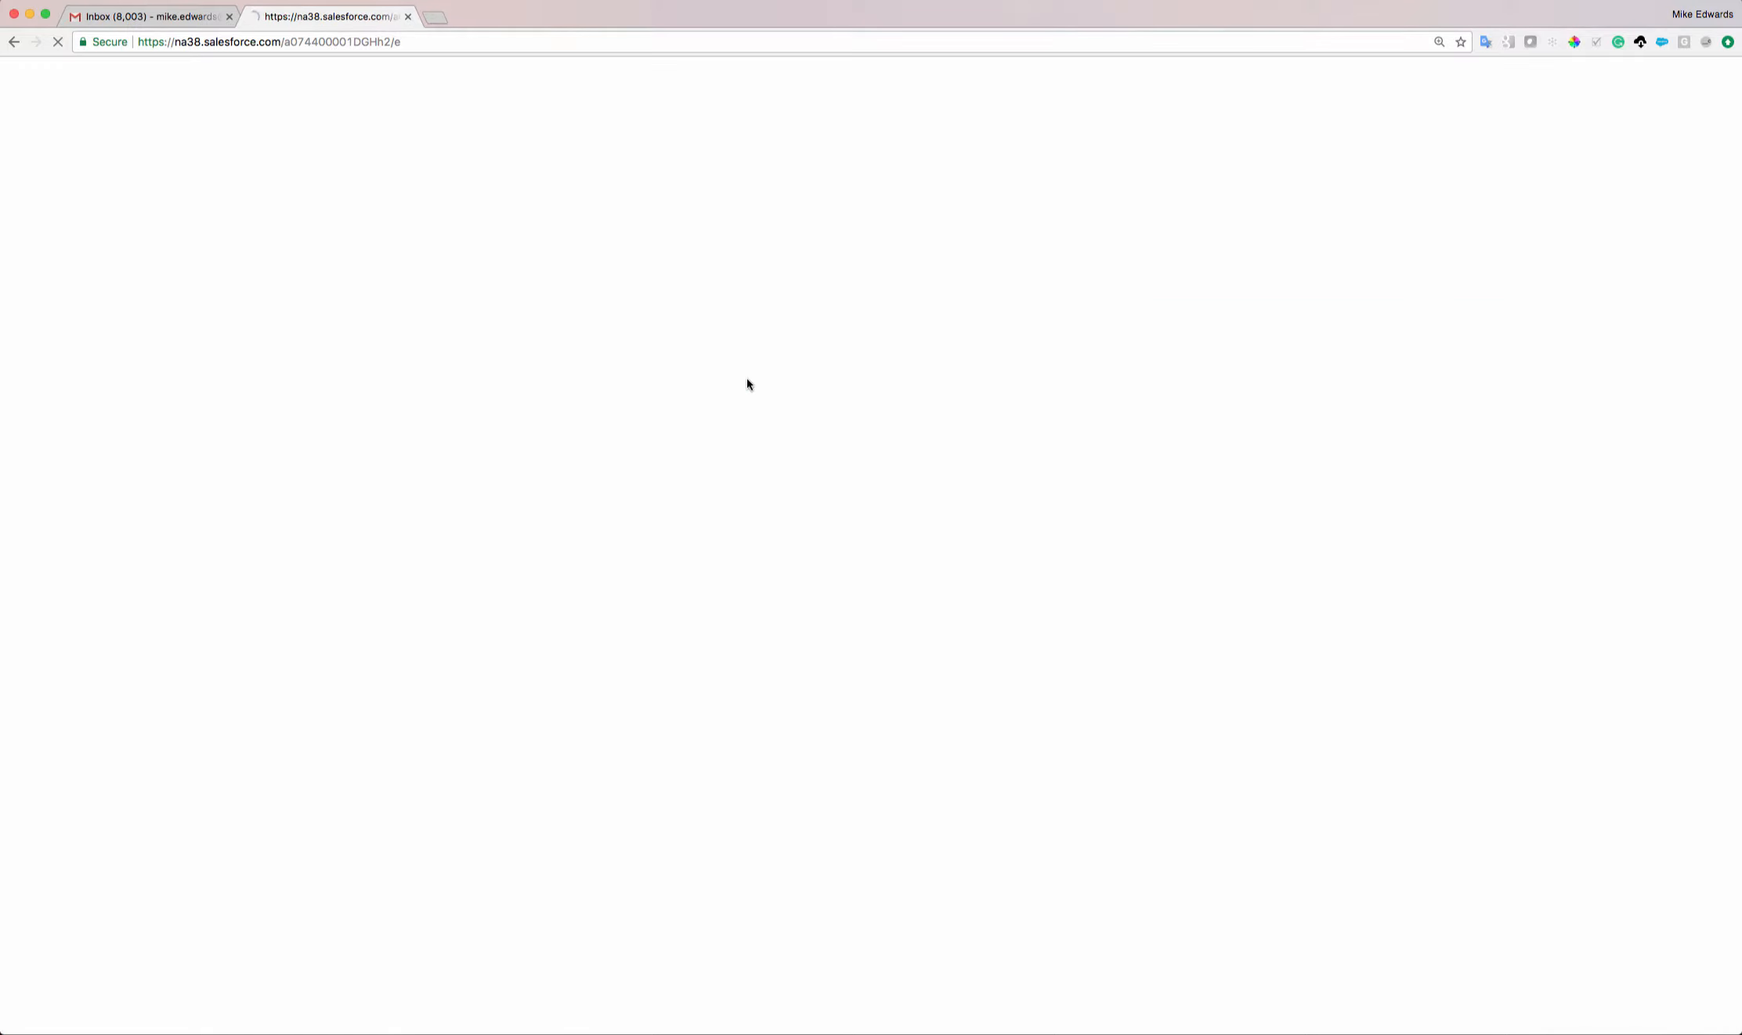
- Start a new bin location for the 6202-2RS 5/8 part and enter the bin ID "new"
{"action": "scroll", "coordinate": [692, 652], "scroll_direction": "down", "scroll_amount": 5}
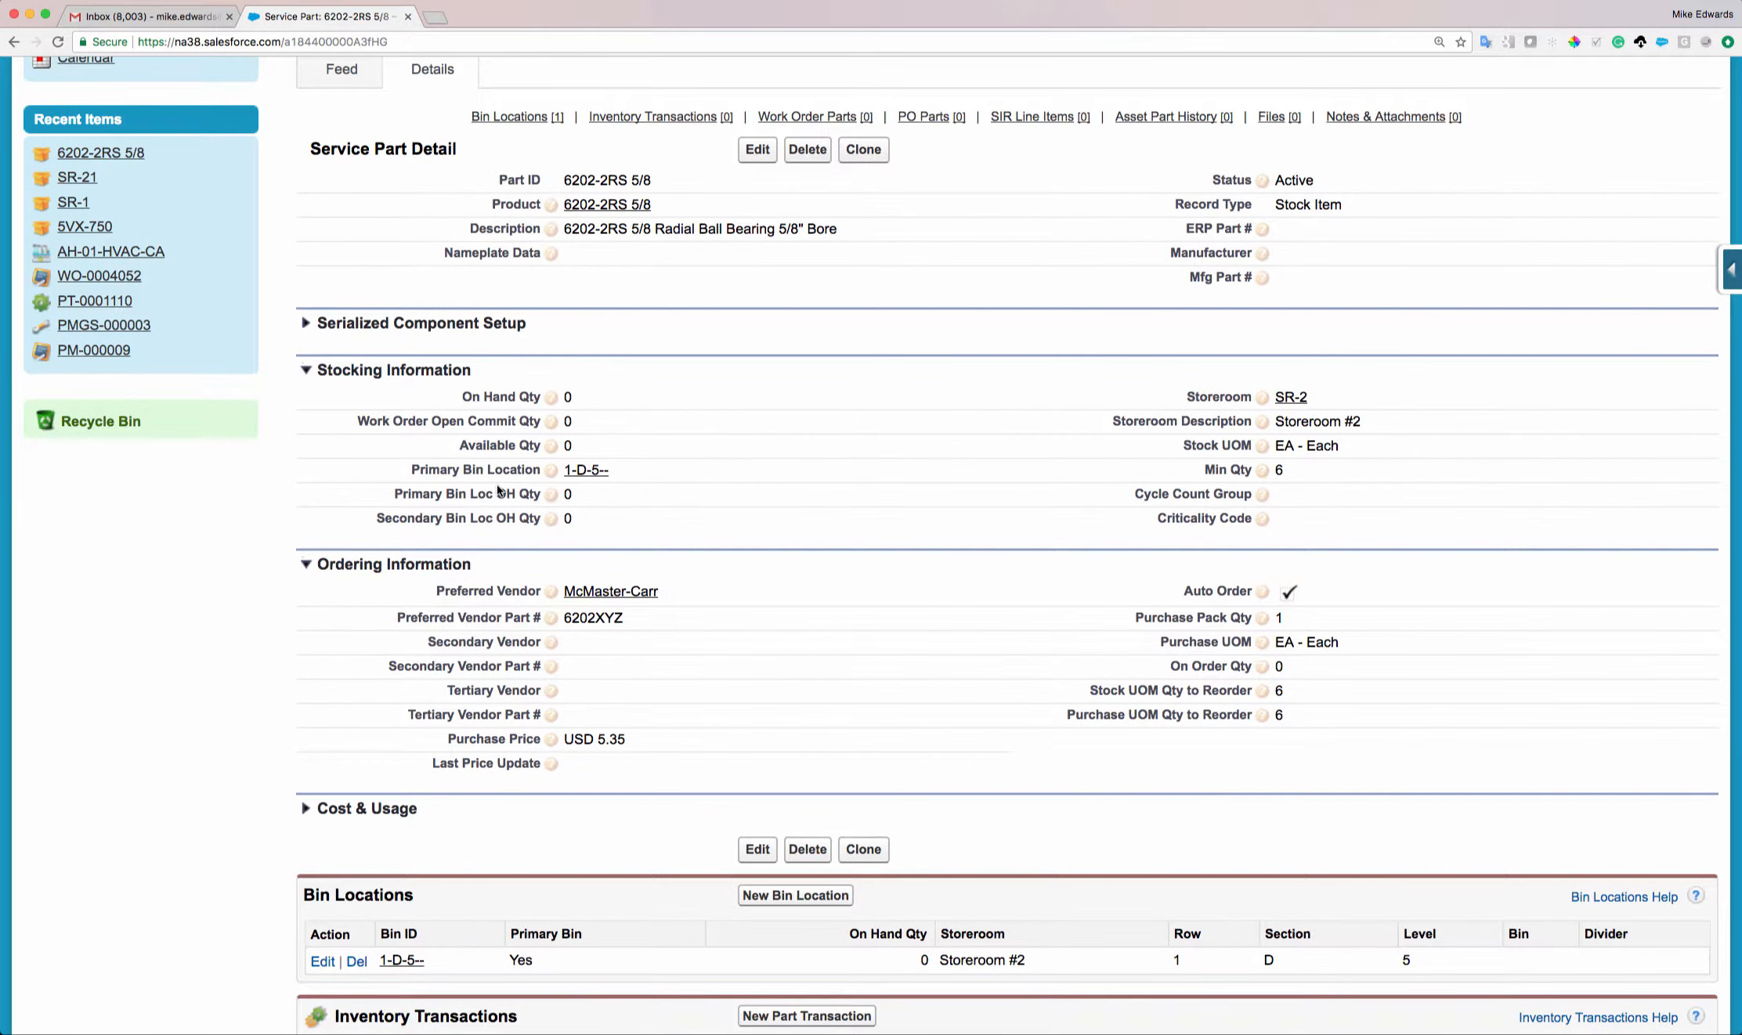
{"action": "scroll", "coordinate": [498, 491], "scroll_direction": "down", "scroll_amount": 1}
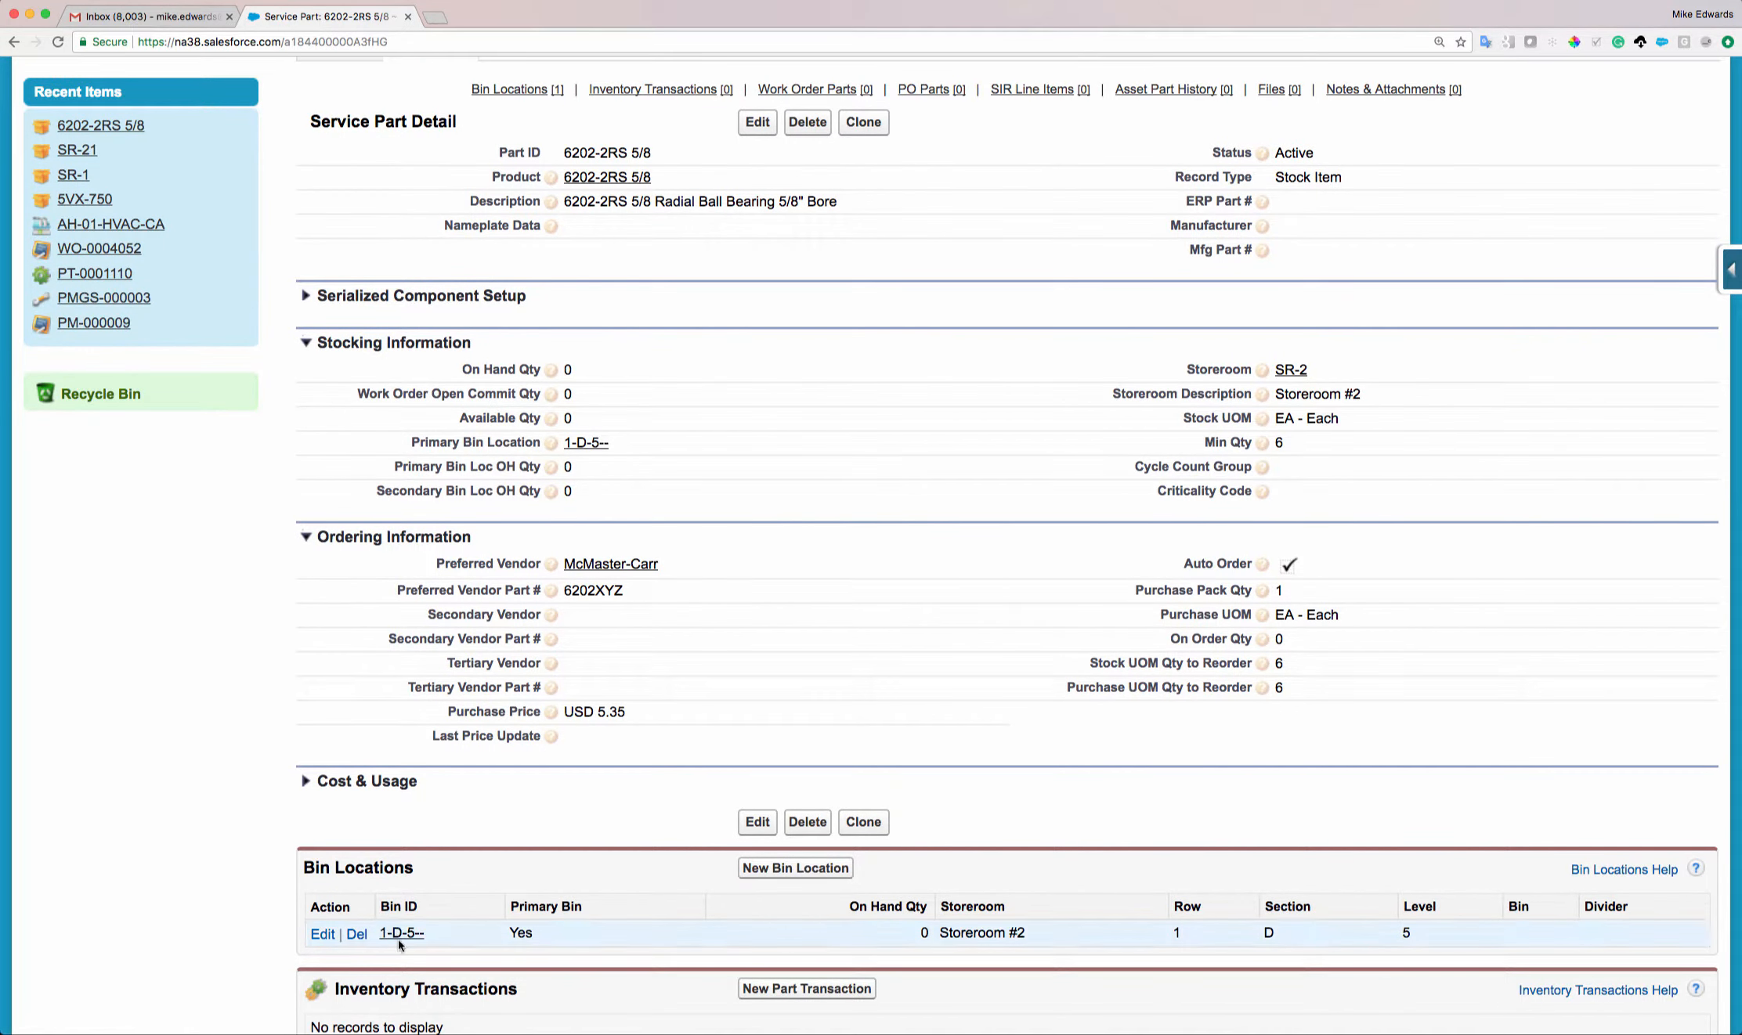
{"action": "scroll", "coordinate": [624, 836], "scroll_direction": "down", "scroll_amount": 3}
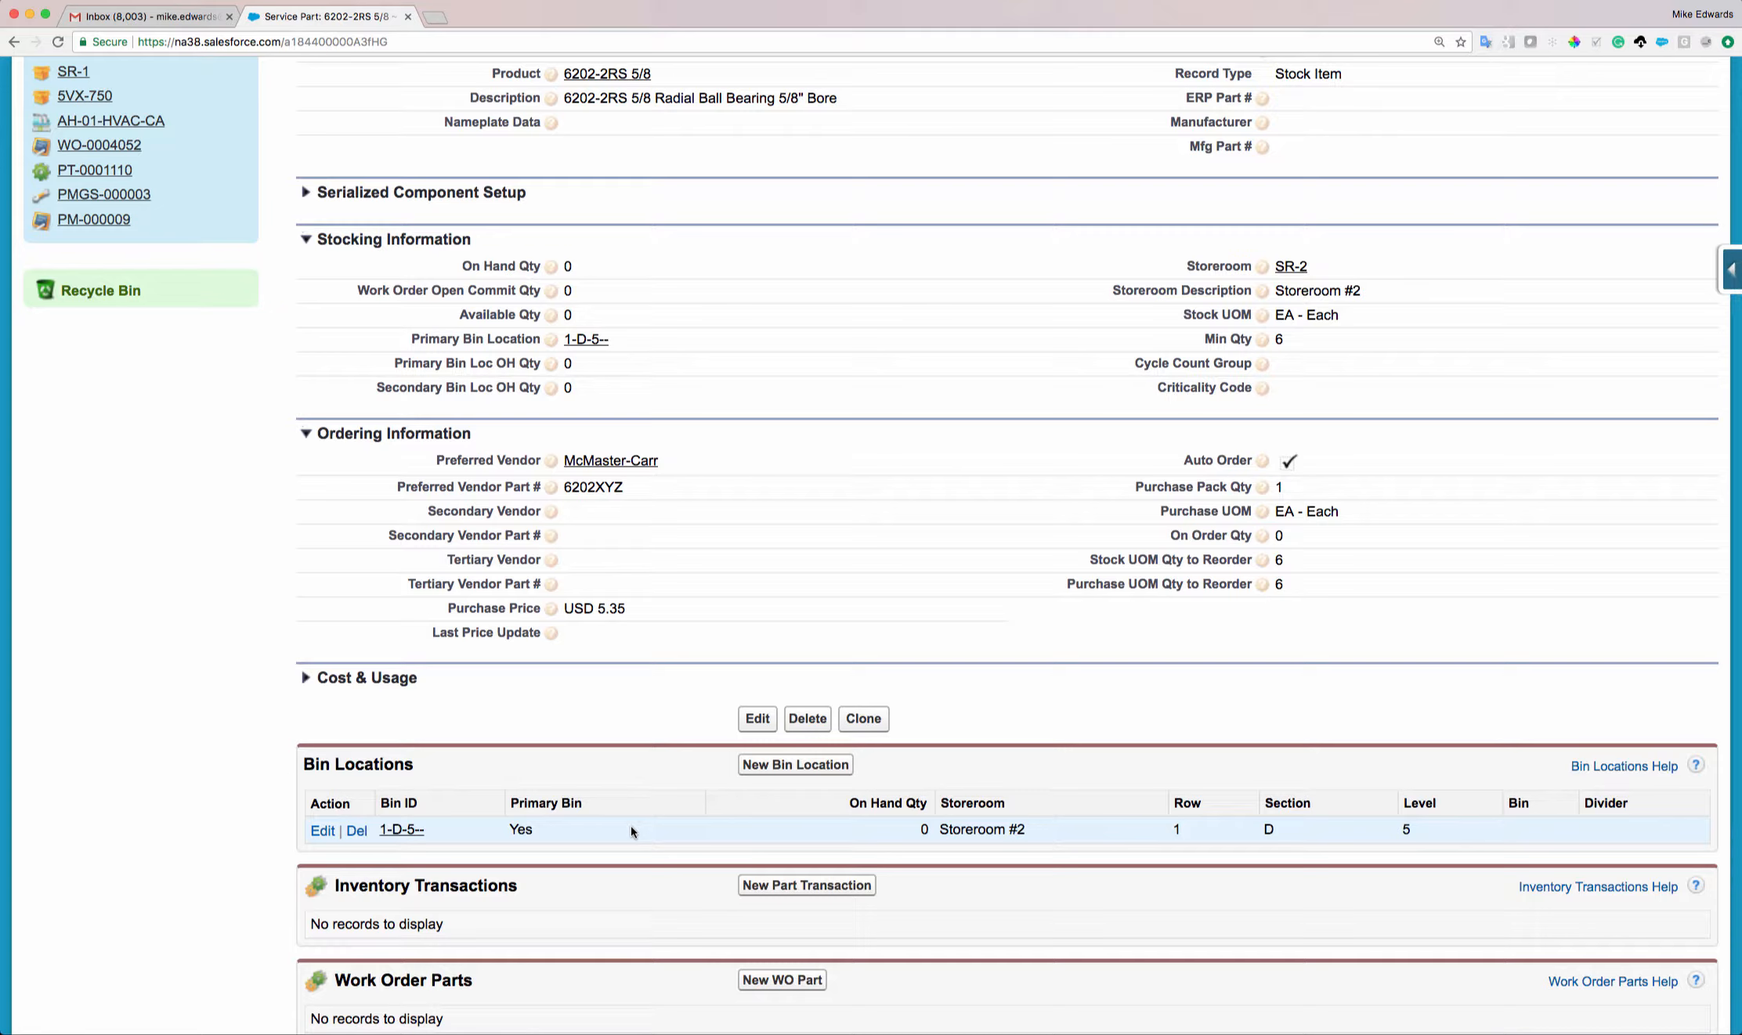
{"action": "left_click", "coordinate": [794, 765]}
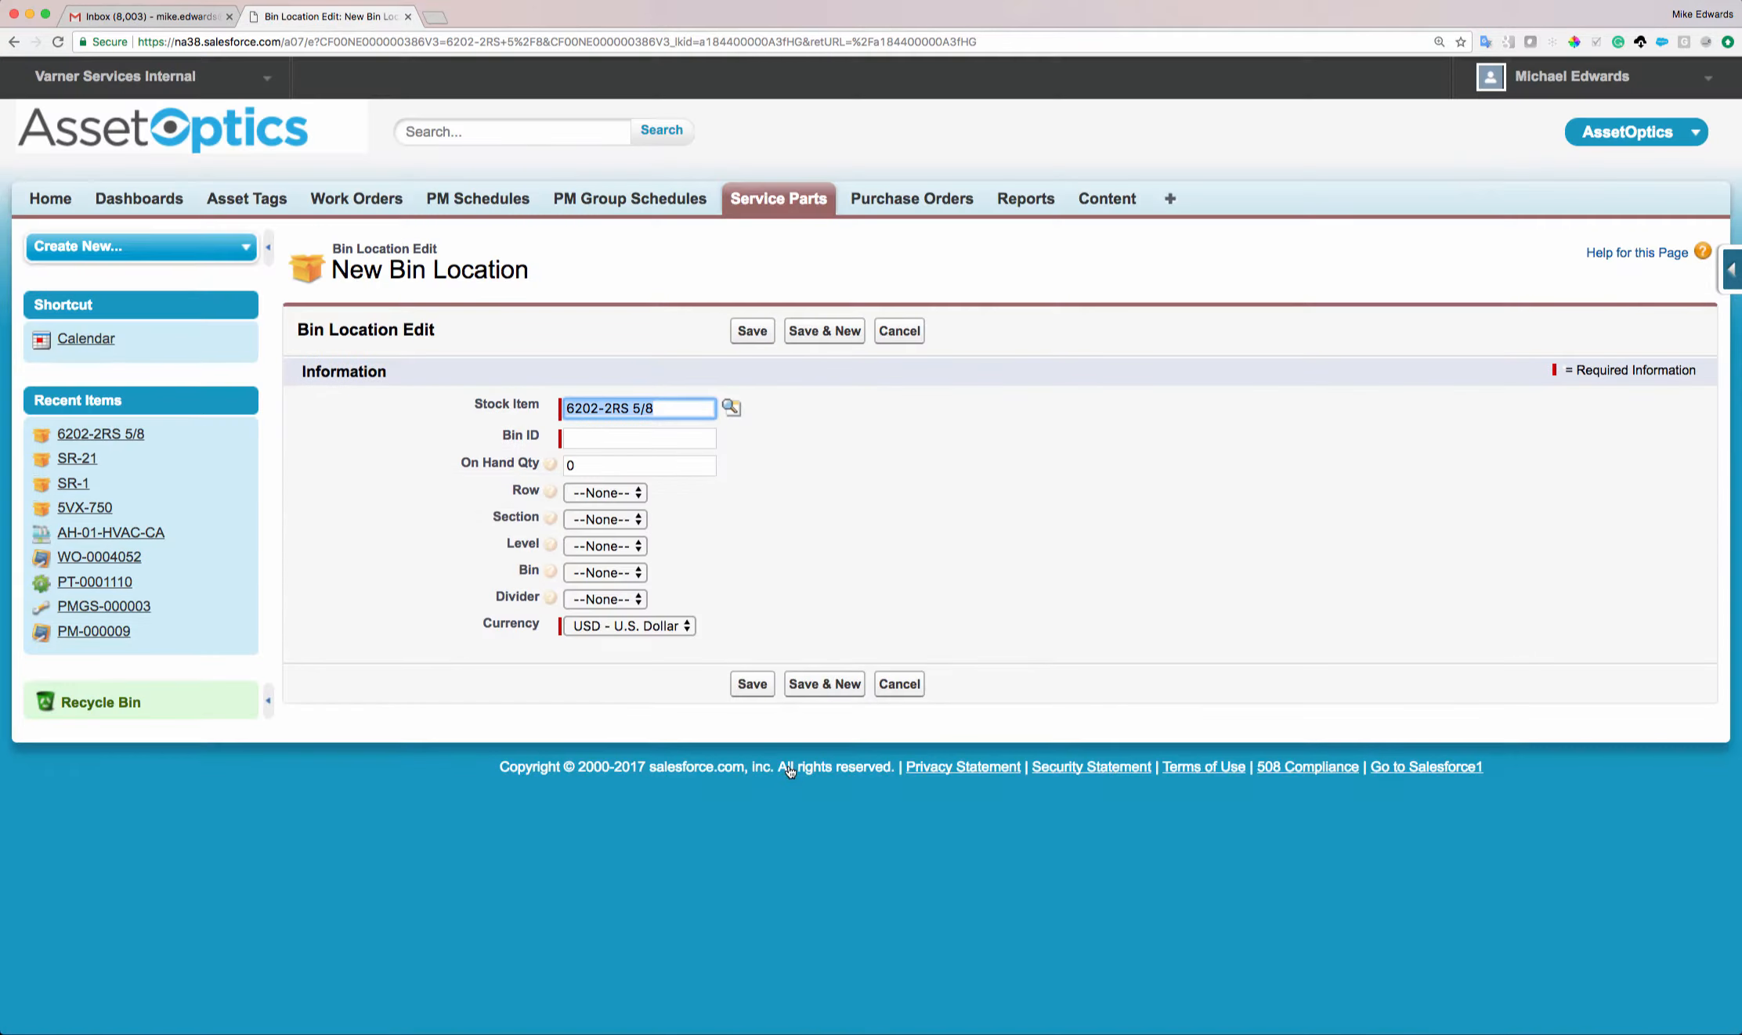
{"action": "left_click", "coordinate": [609, 436]}
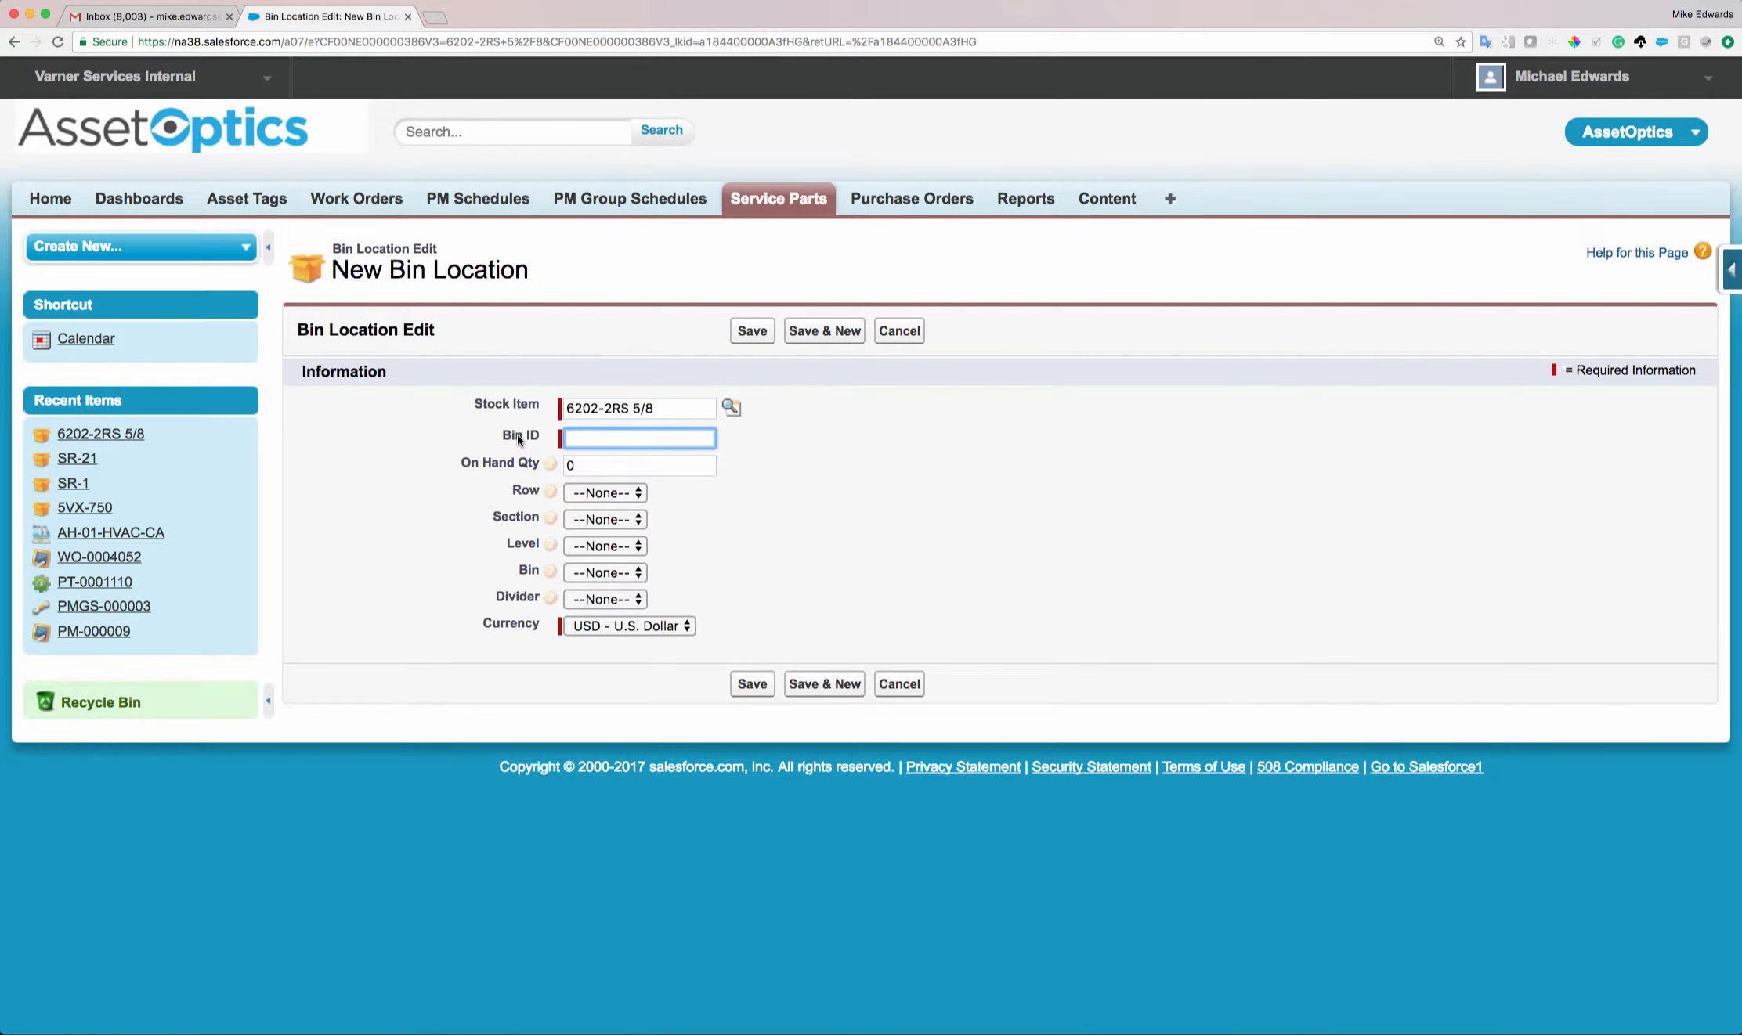
{"action": "type", "text": "new"}
{"action": "key", "text": "Tab"}
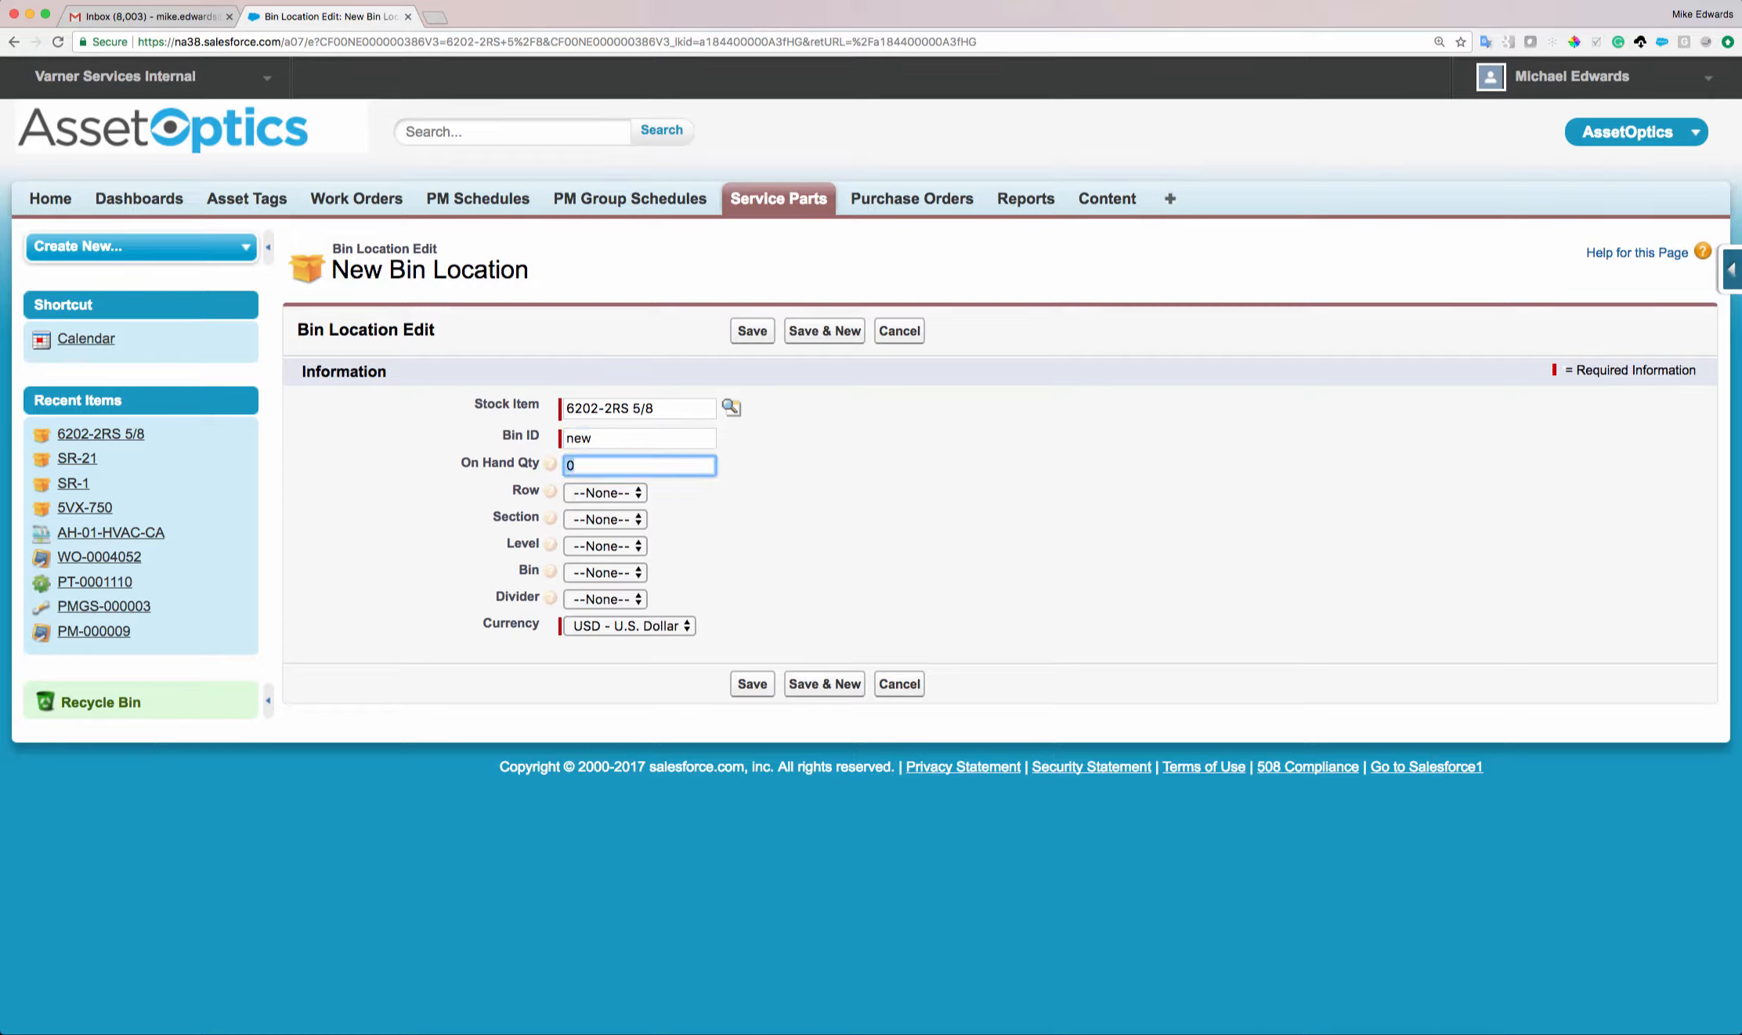
- Set the new bin location to row 5, section C and level 4, and save it
{"action": "left_click", "coordinate": [604, 494]}
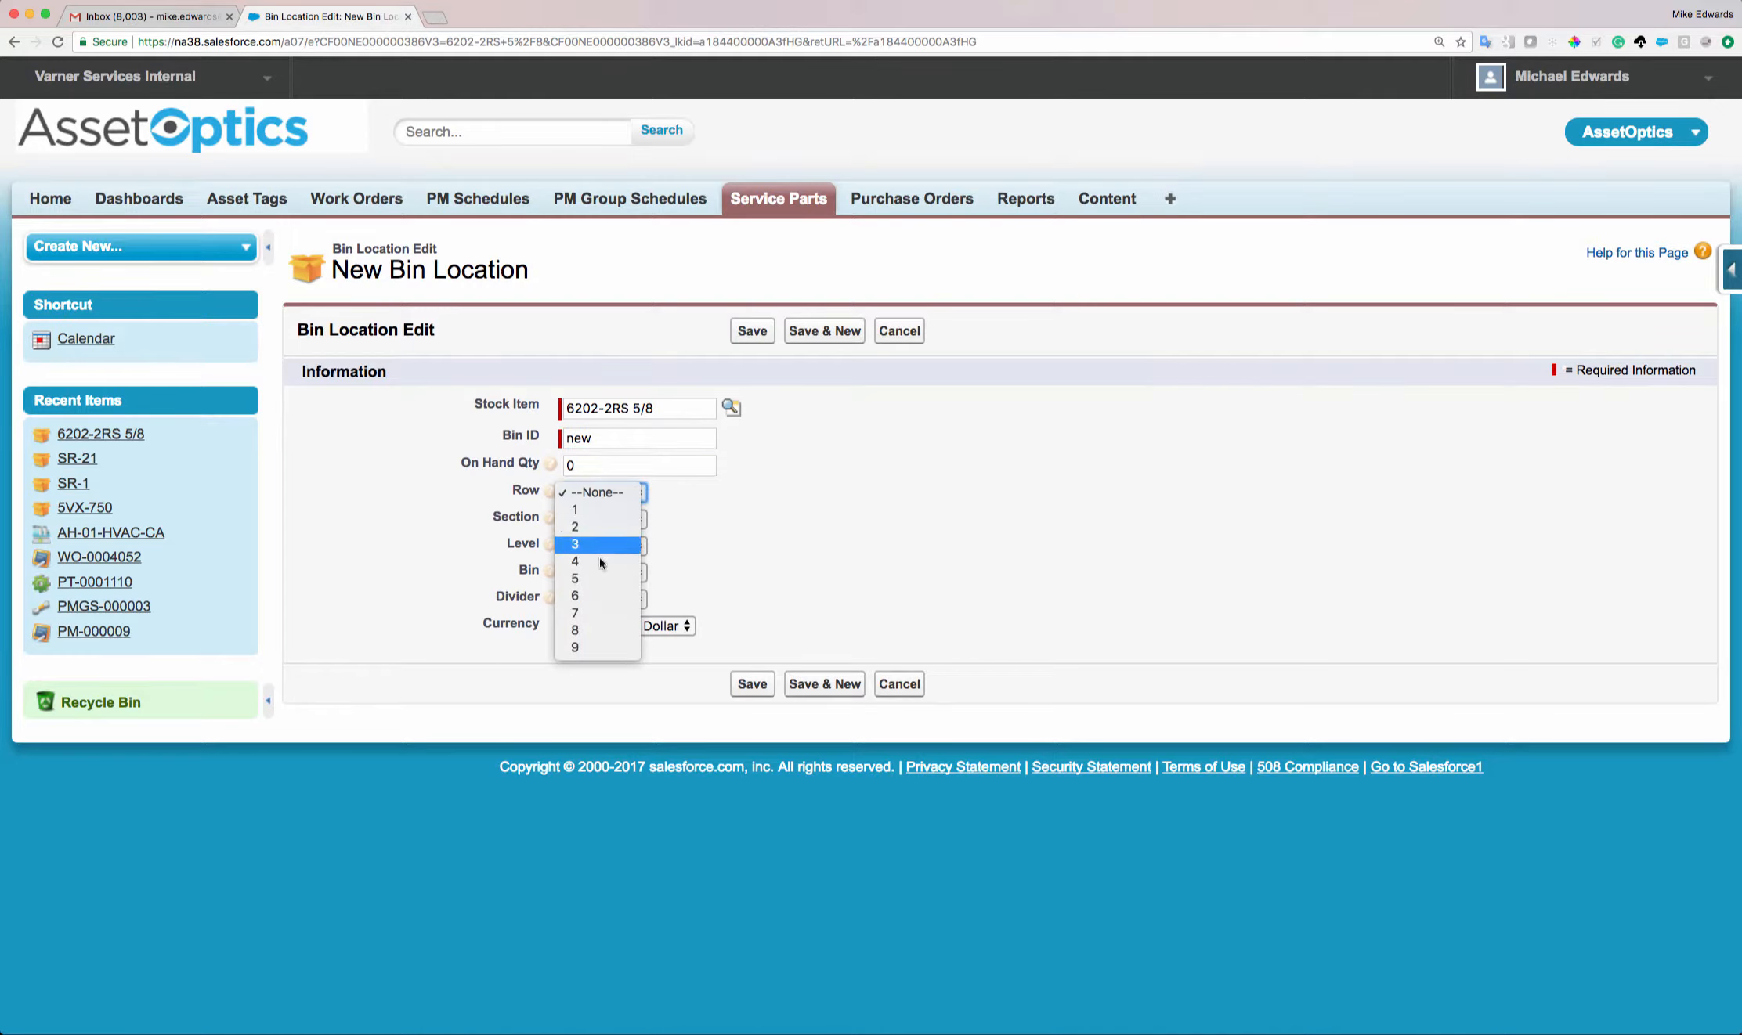
{"action": "left_click", "coordinate": [596, 579]}
{"action": "left_click", "coordinate": [599, 522]}
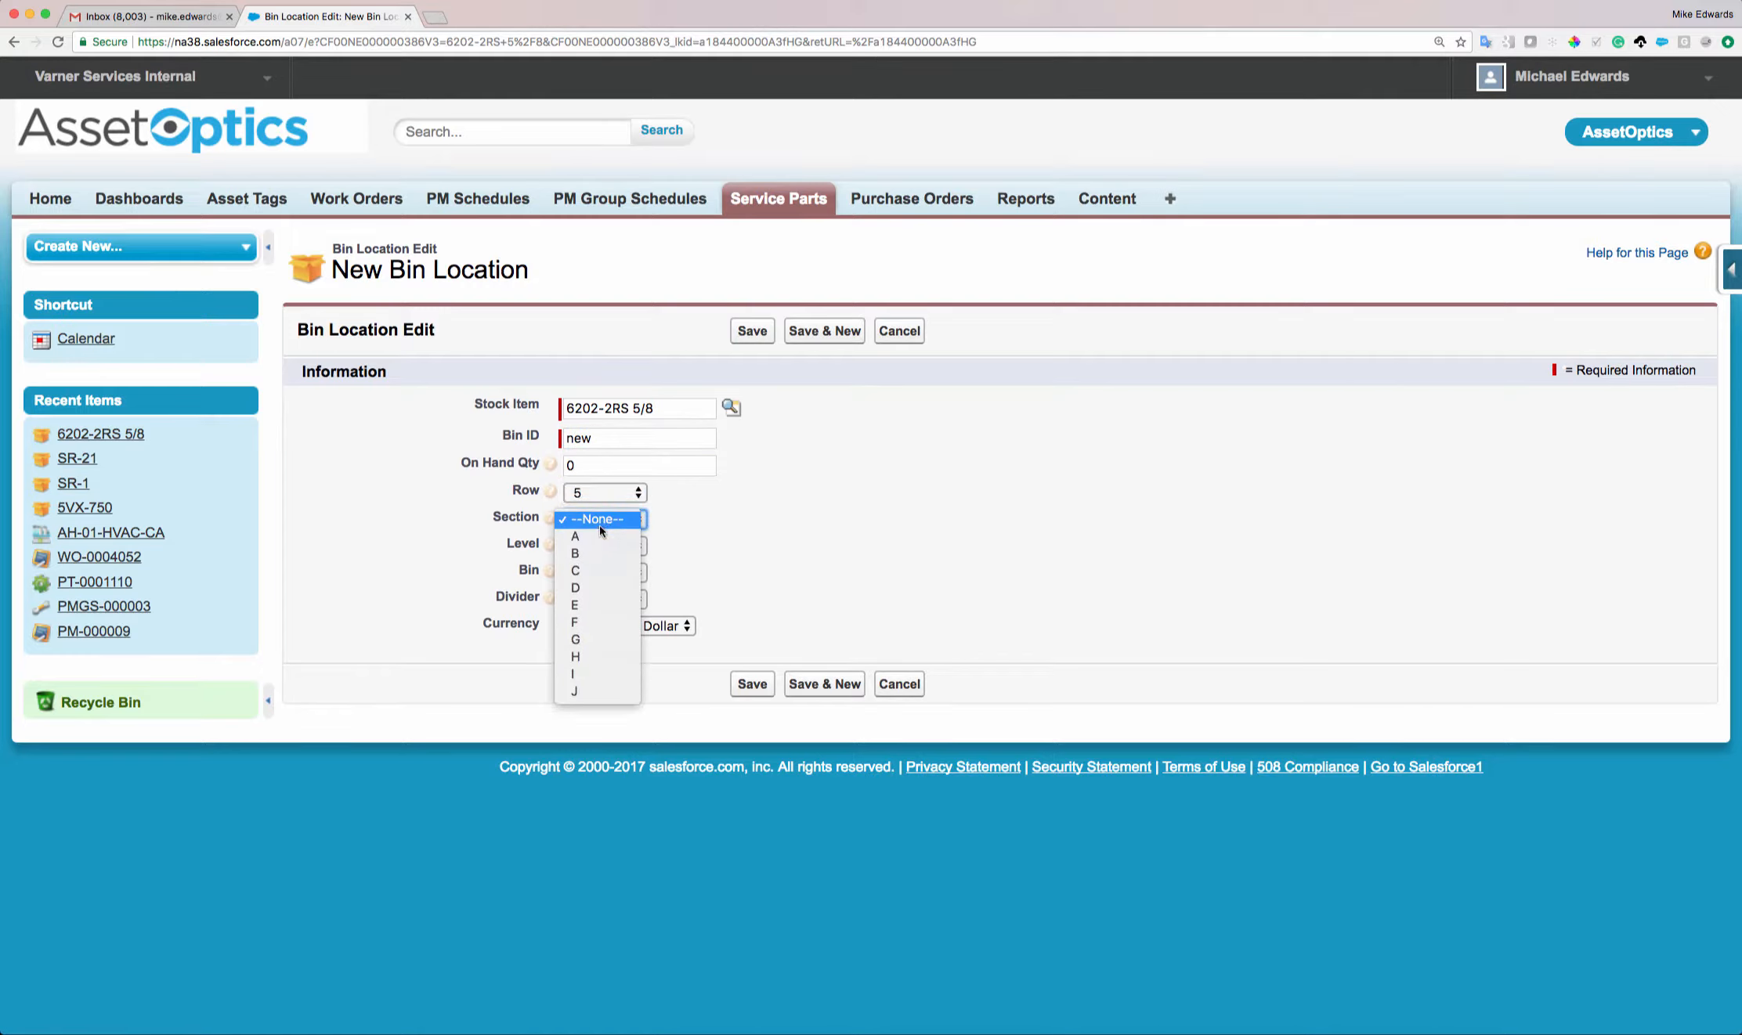
{"action": "left_click", "coordinate": [601, 570]}
{"action": "left_click", "coordinate": [603, 545]}
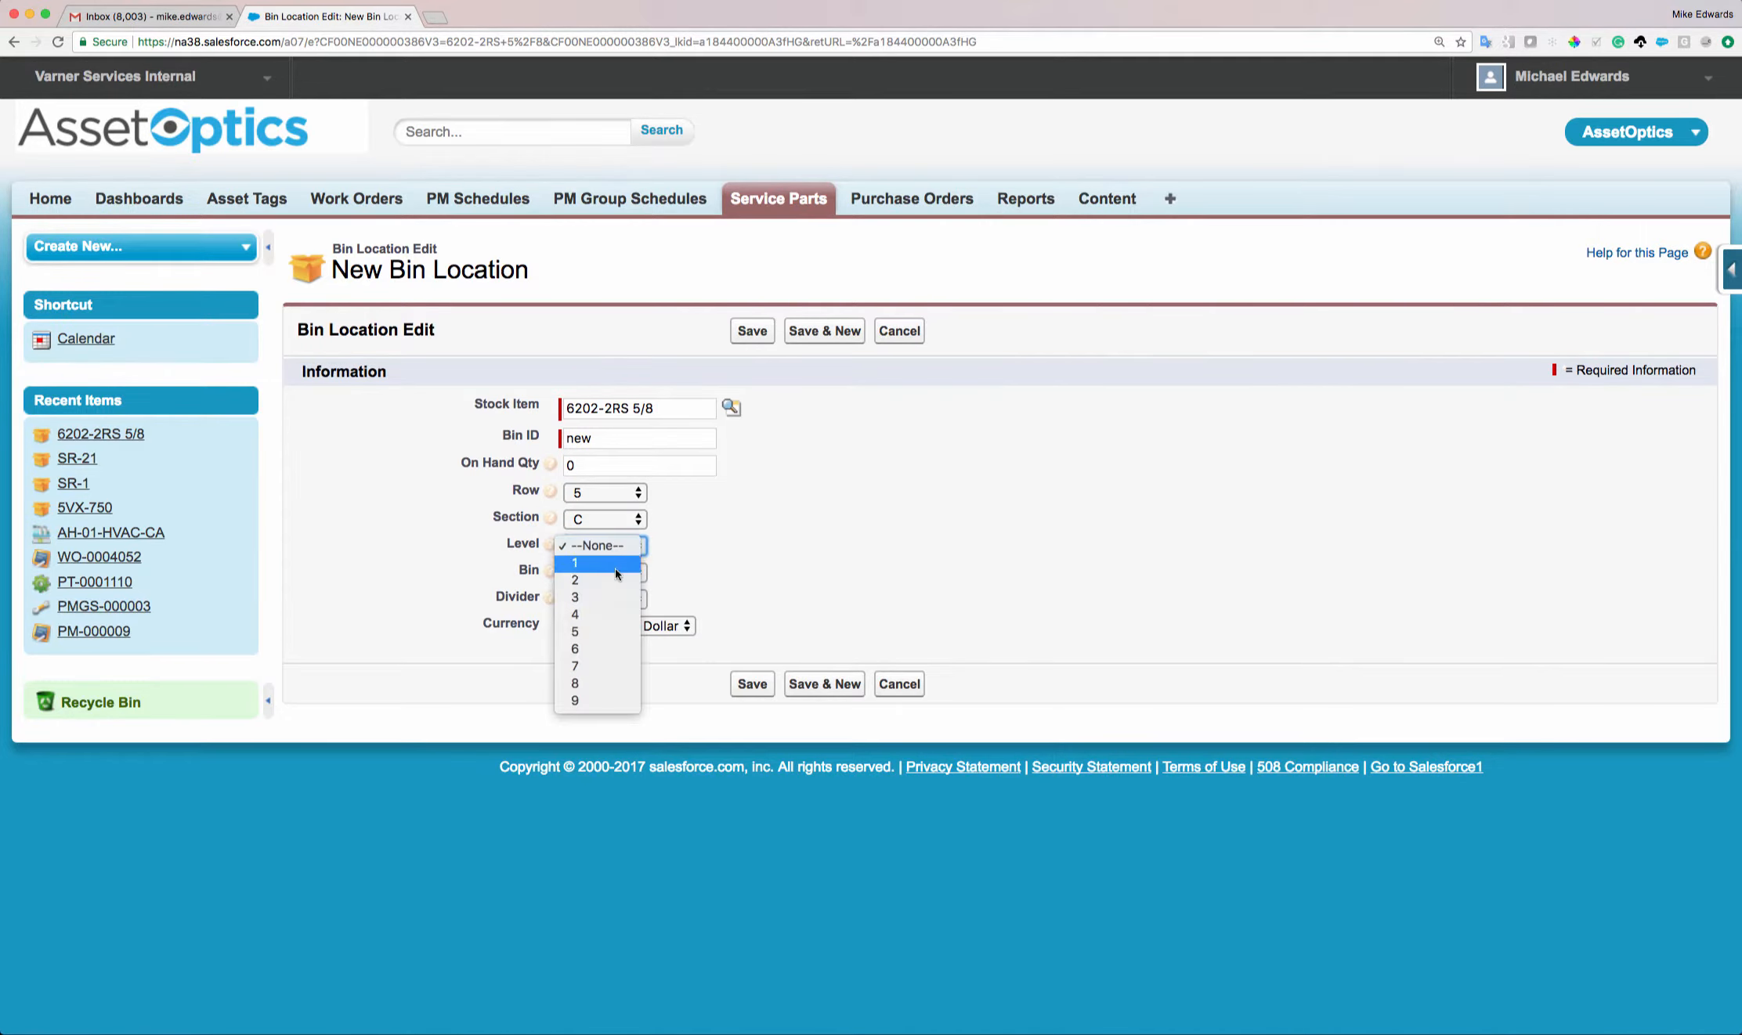
{"action": "left_click", "coordinate": [592, 620]}
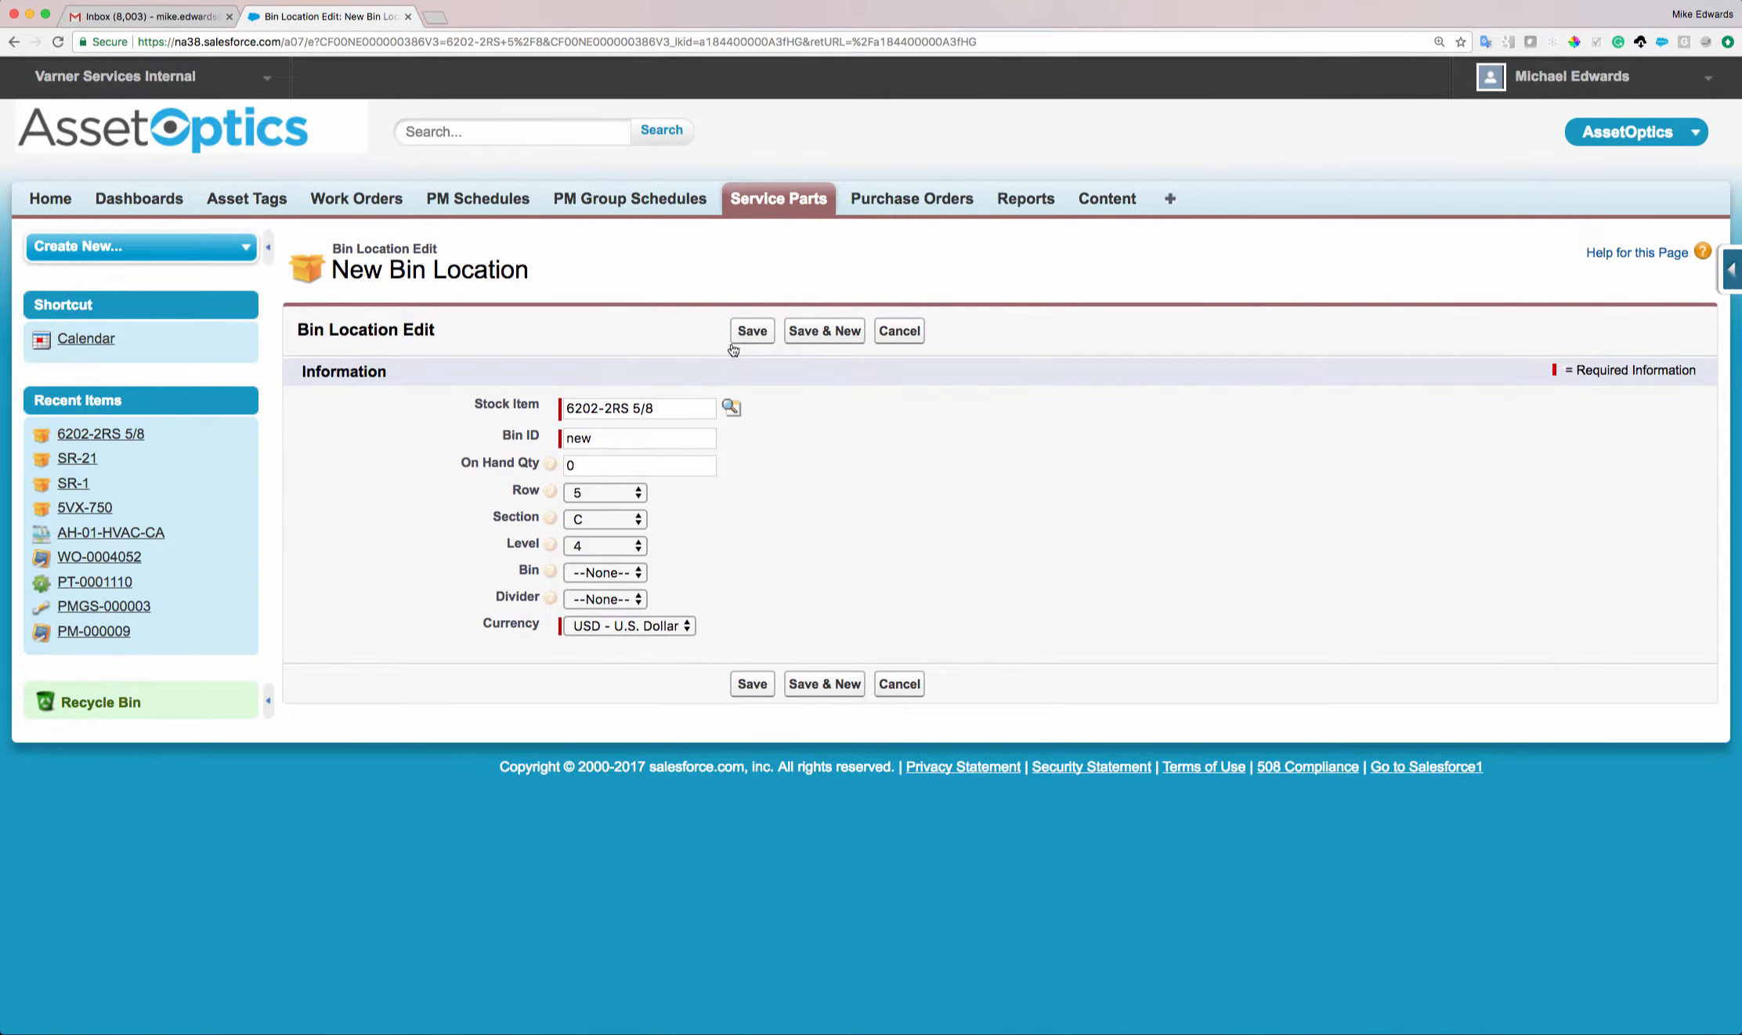
{"action": "left_click", "coordinate": [752, 329]}
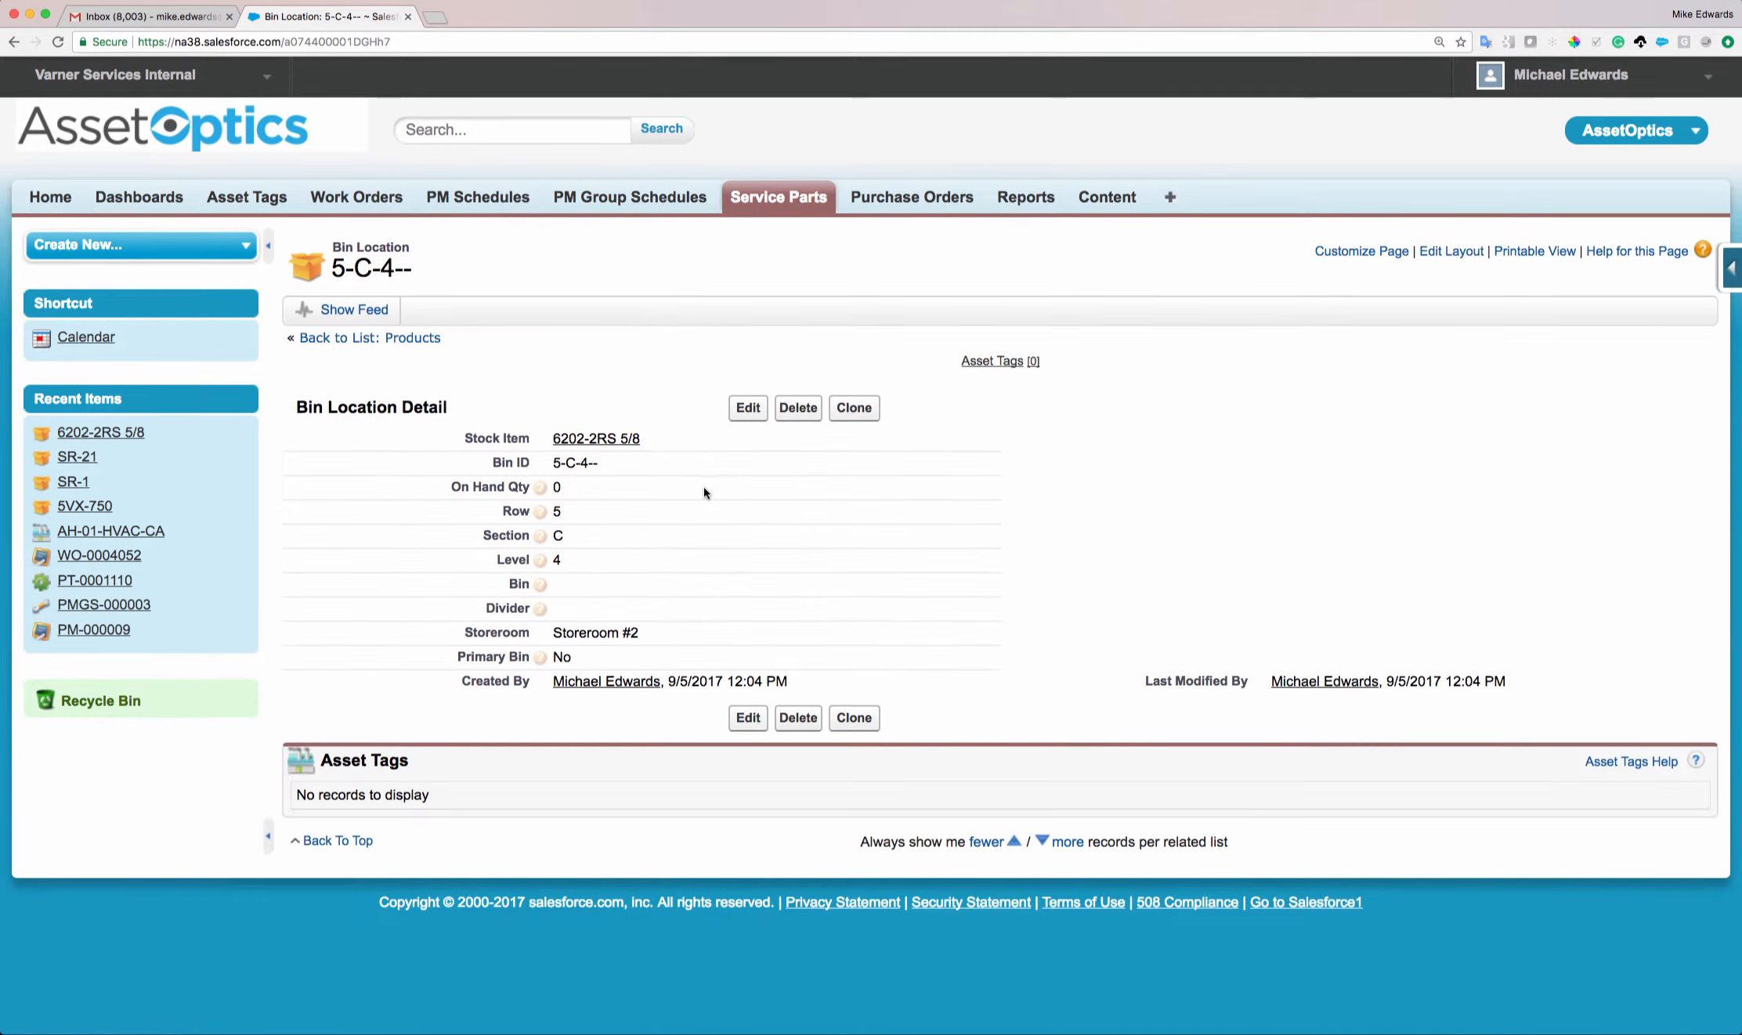
- Return to the 6202-2RS 5/8 service part, clear its primary bin location and save the change
{"action": "left_click", "coordinate": [602, 442]}
{"action": "scroll", "coordinate": [605, 443], "scroll_direction": "down", "scroll_amount": 5}
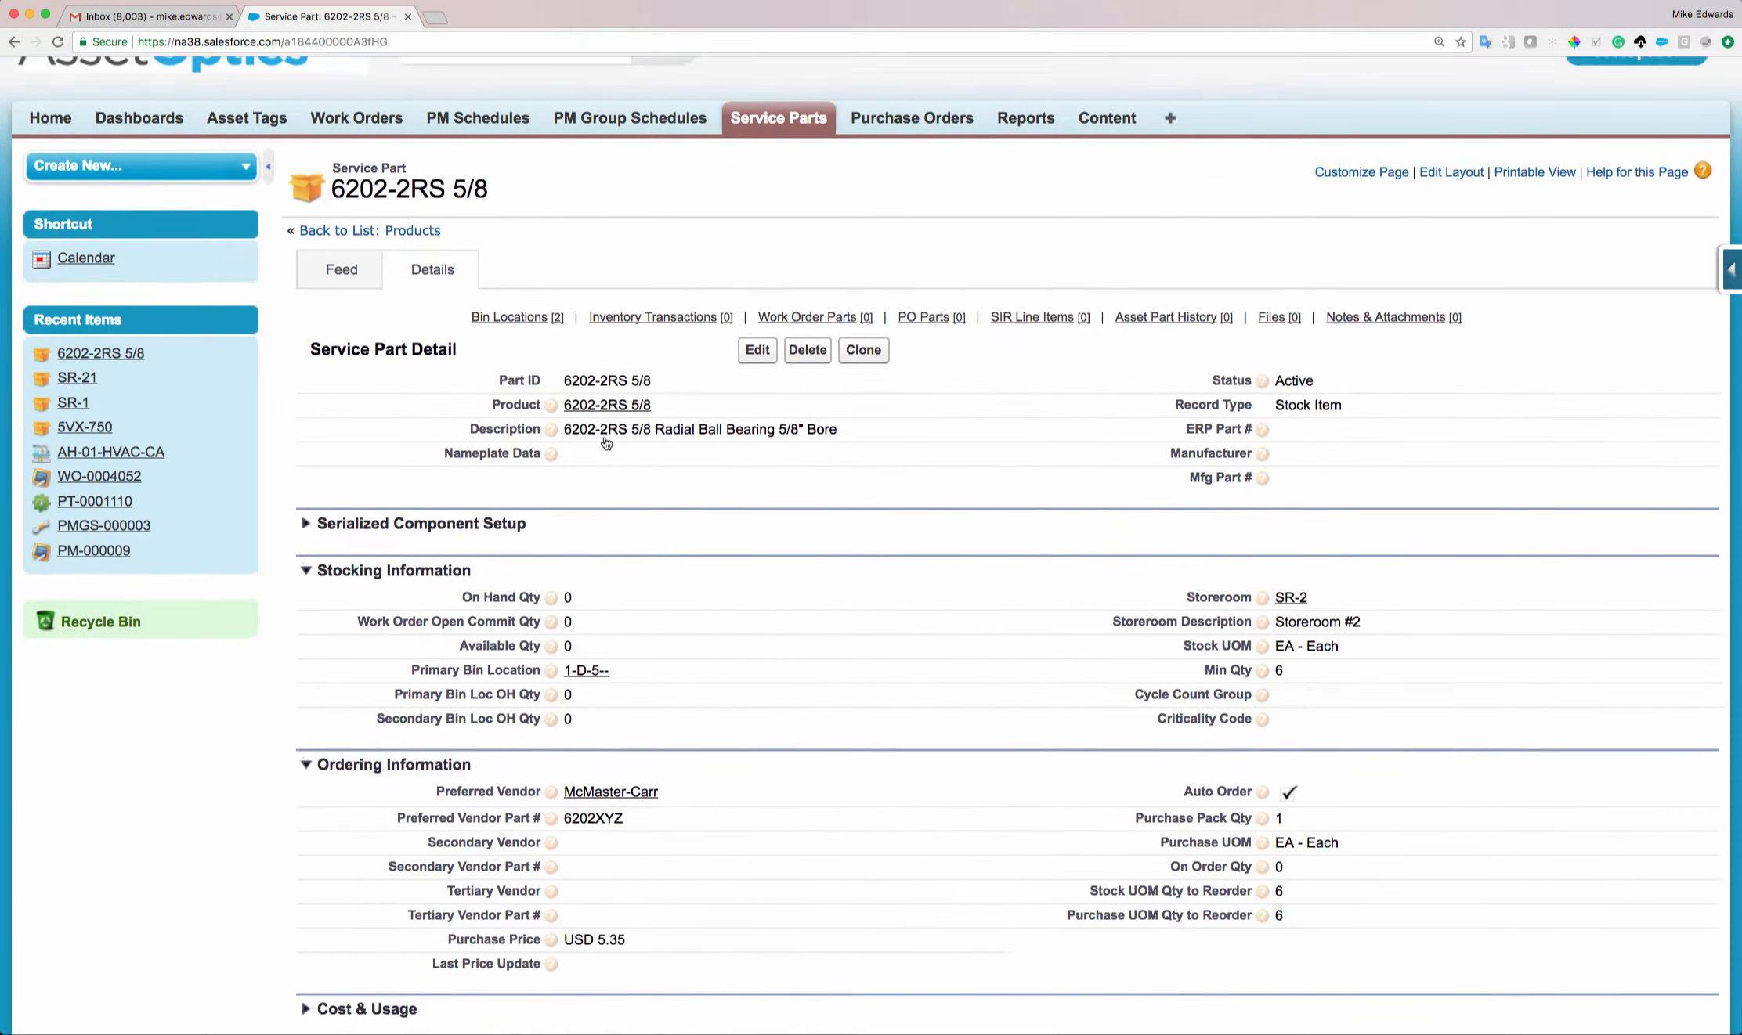
{"action": "scroll", "coordinate": [605, 443], "scroll_direction": "down", "scroll_amount": 1}
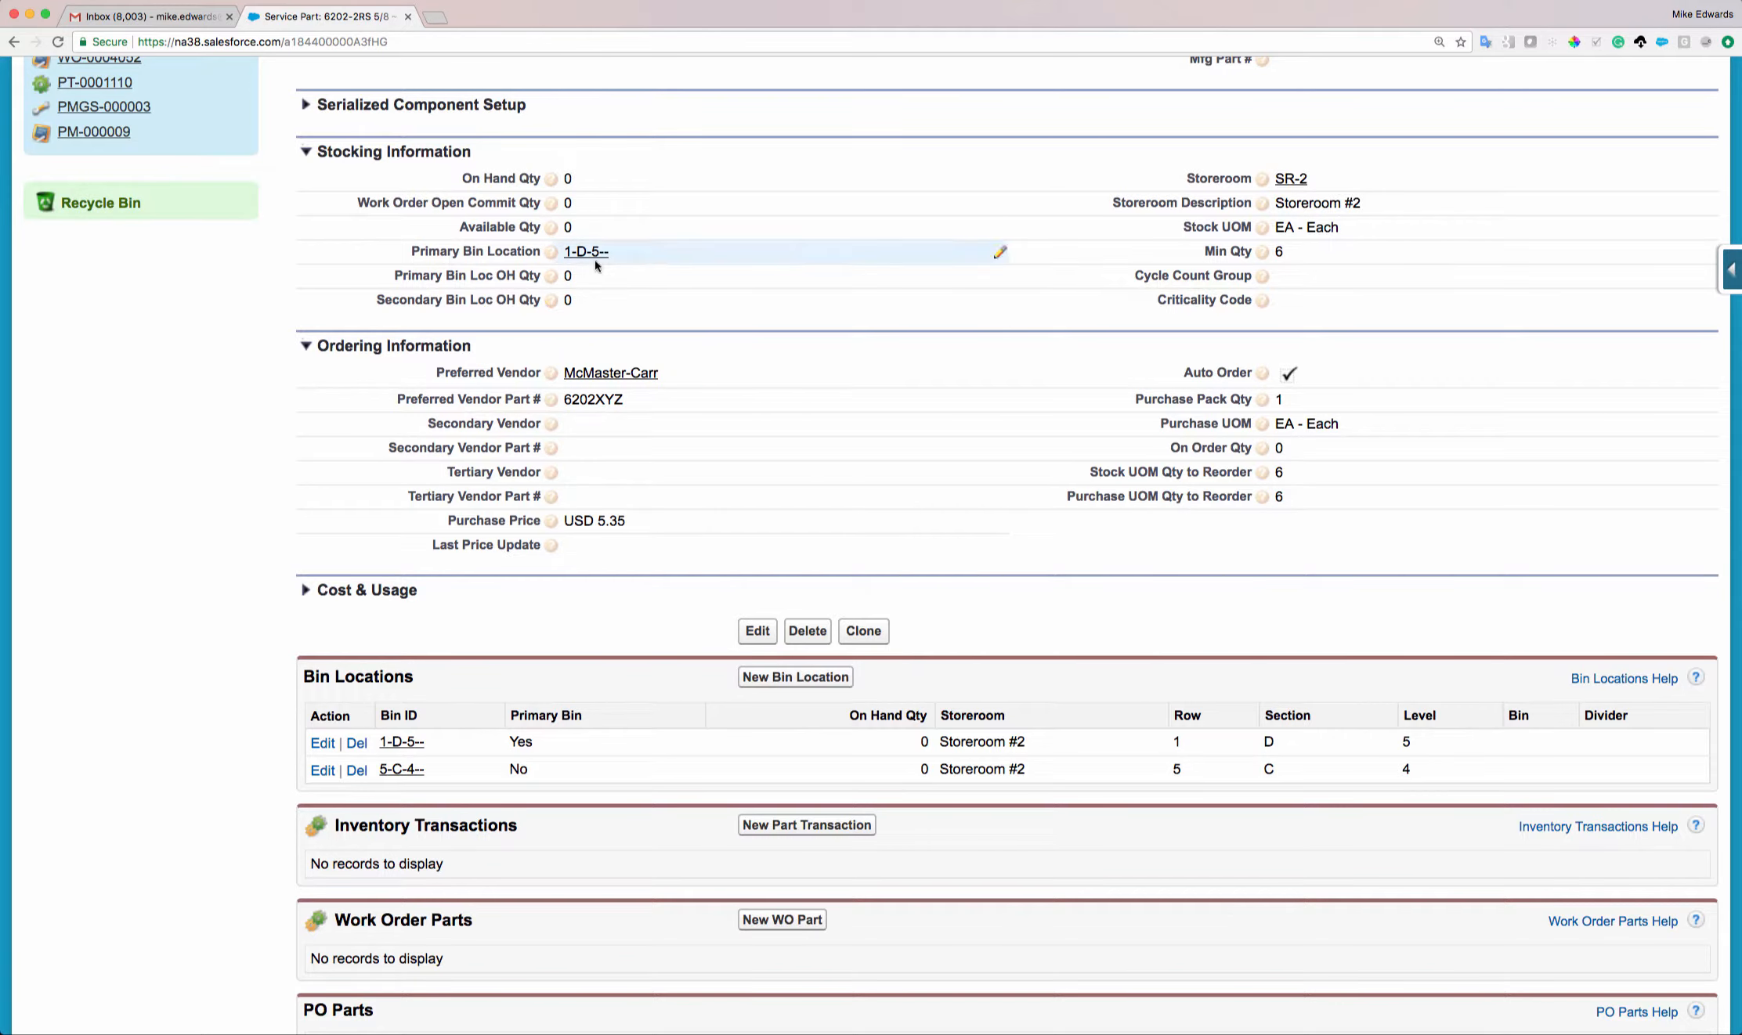
{"action": "double_click", "coordinate": [652, 251]}
{"action": "mouse_move", "coordinate": [542, 308]}
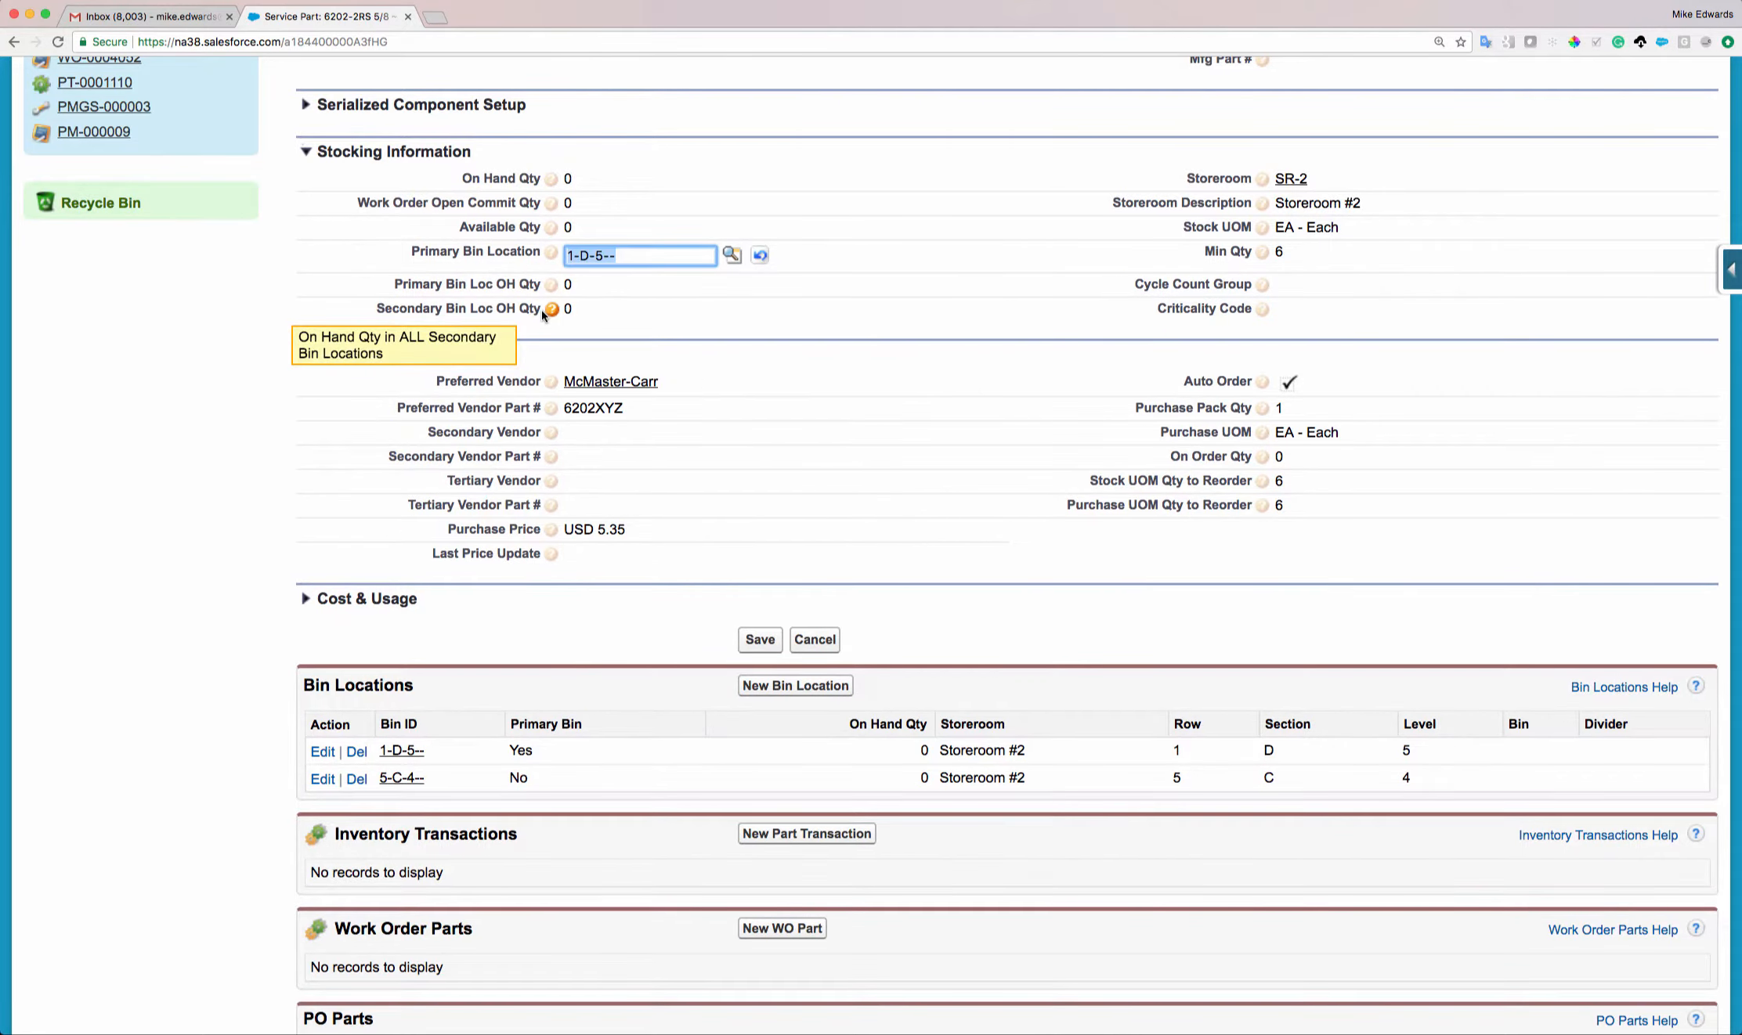
{"action": "key", "text": "BackSpace"}
{"action": "left_click", "coordinate": [759, 640]}
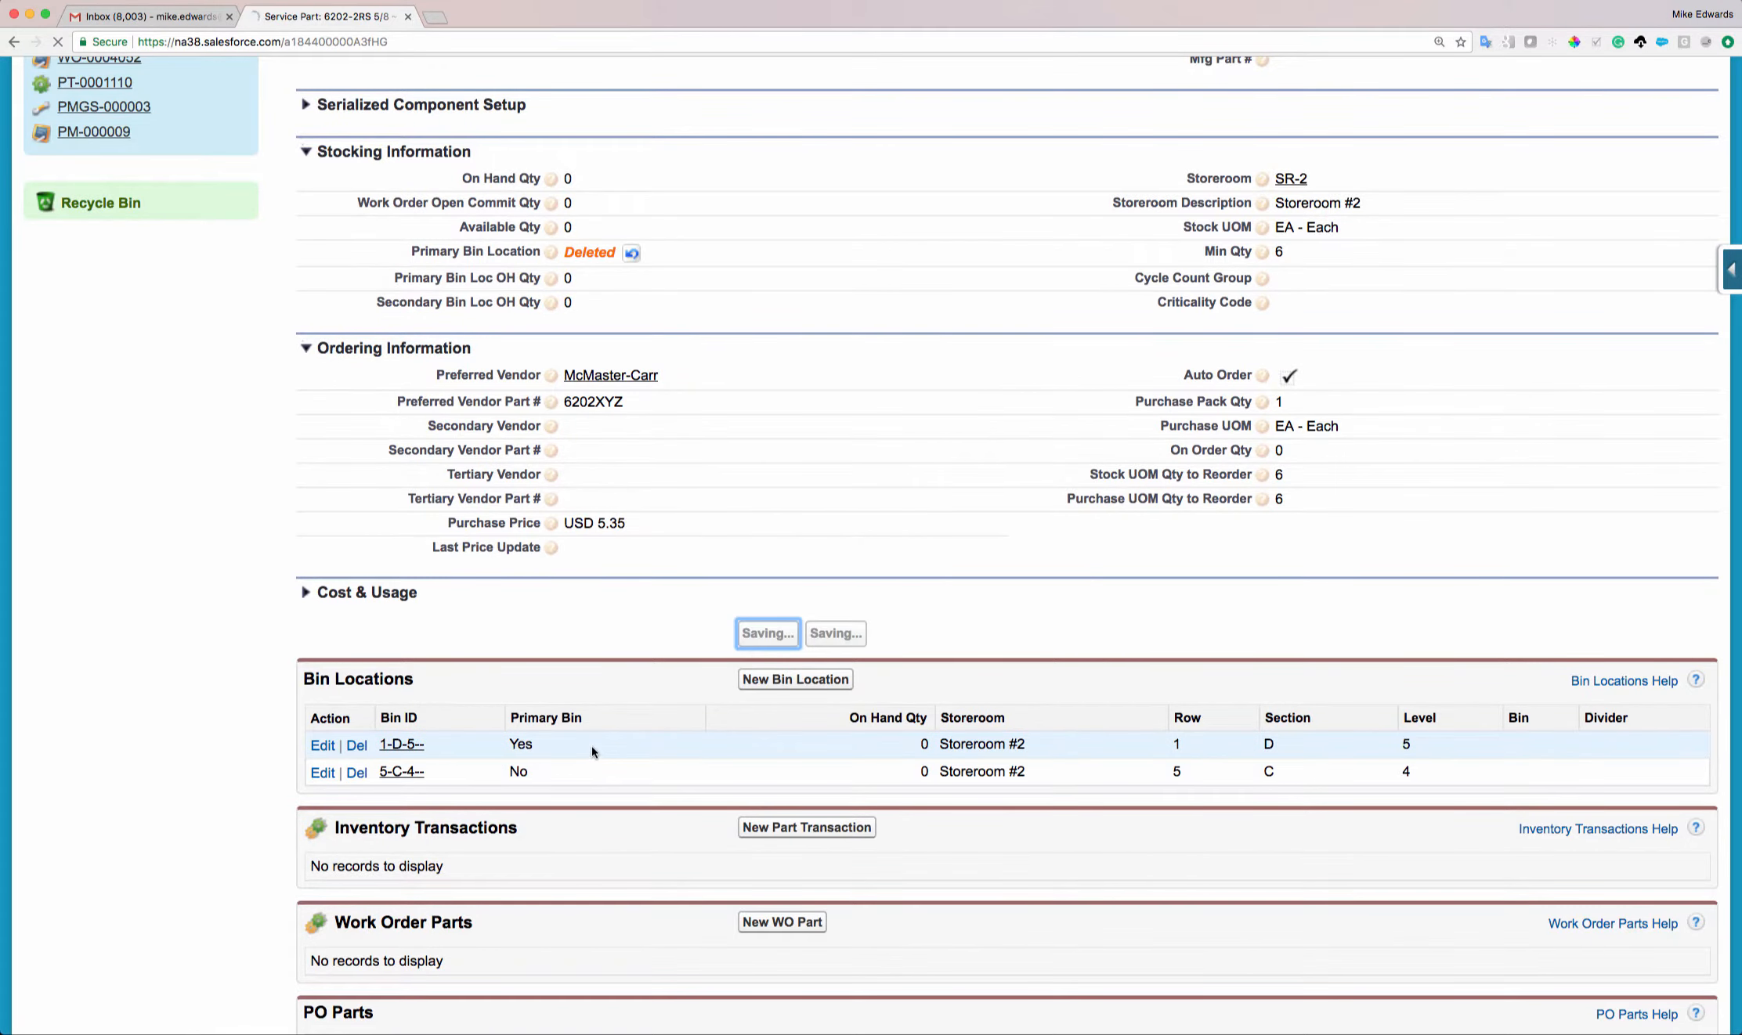
- Look up "bin" across all fields for the primary bin location, choose 5-C-4-- and save the part
{"action": "scroll", "coordinate": [592, 745], "scroll_direction": "down", "scroll_amount": 10}
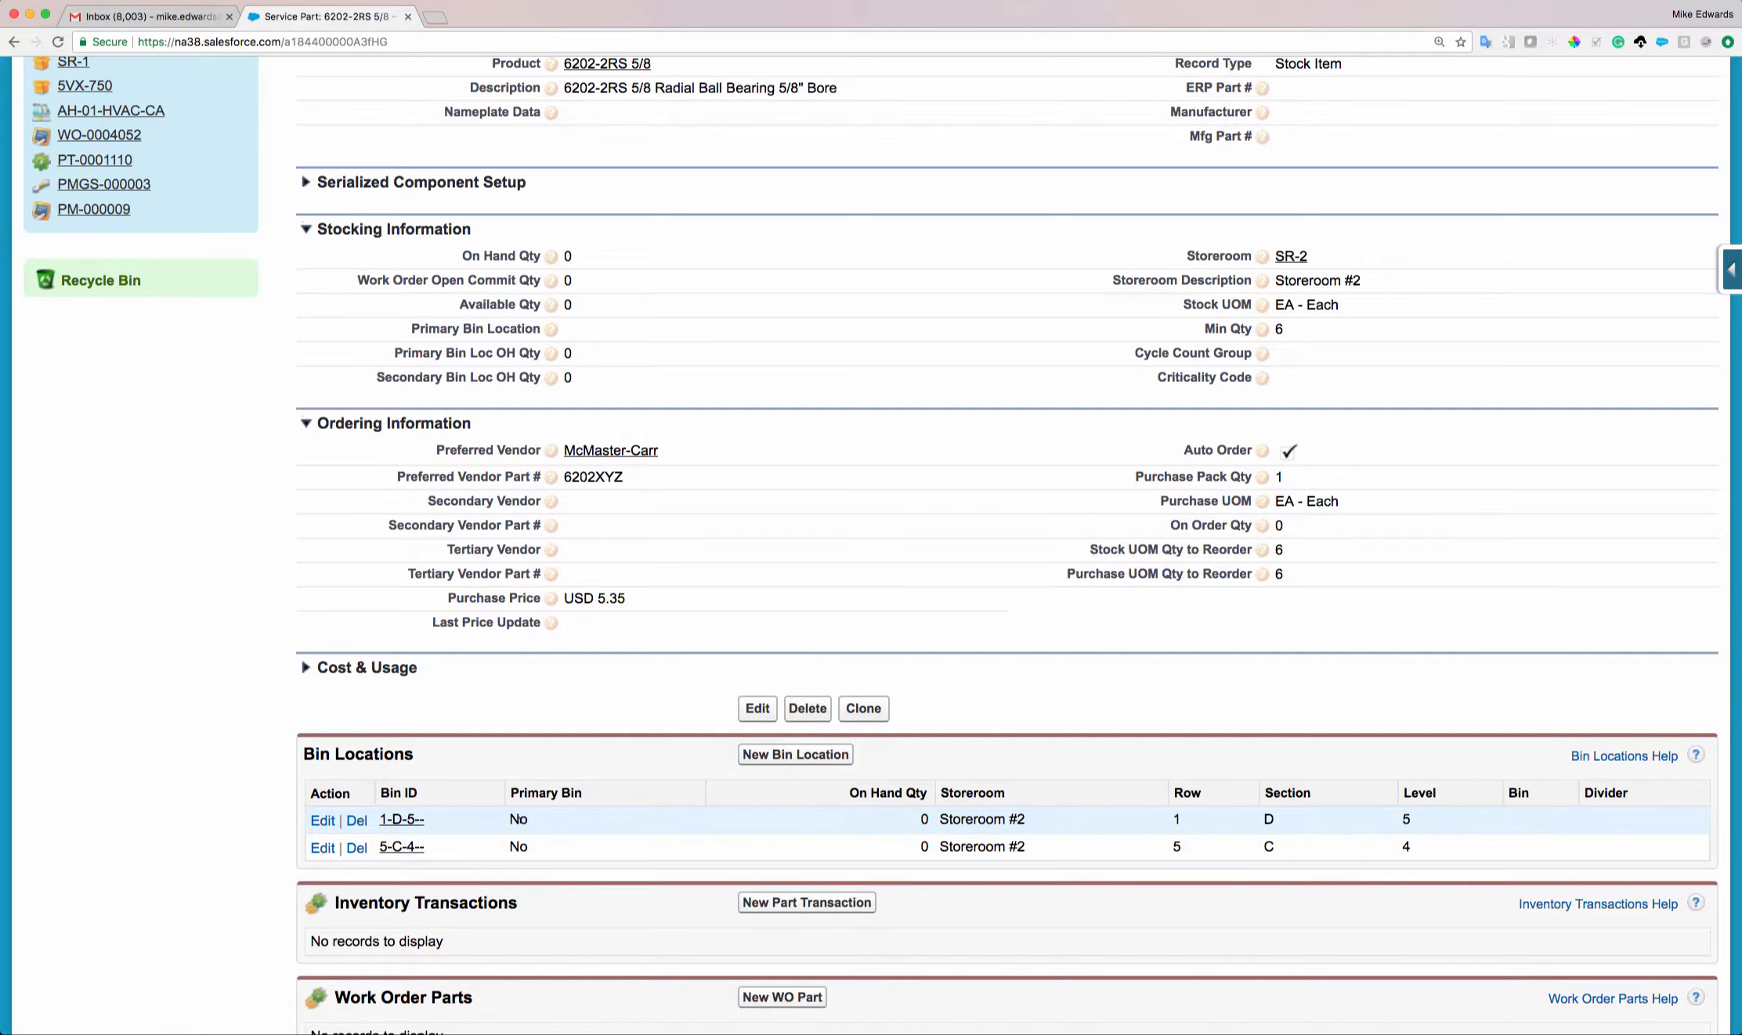
{"action": "double_click", "coordinate": [645, 337]}
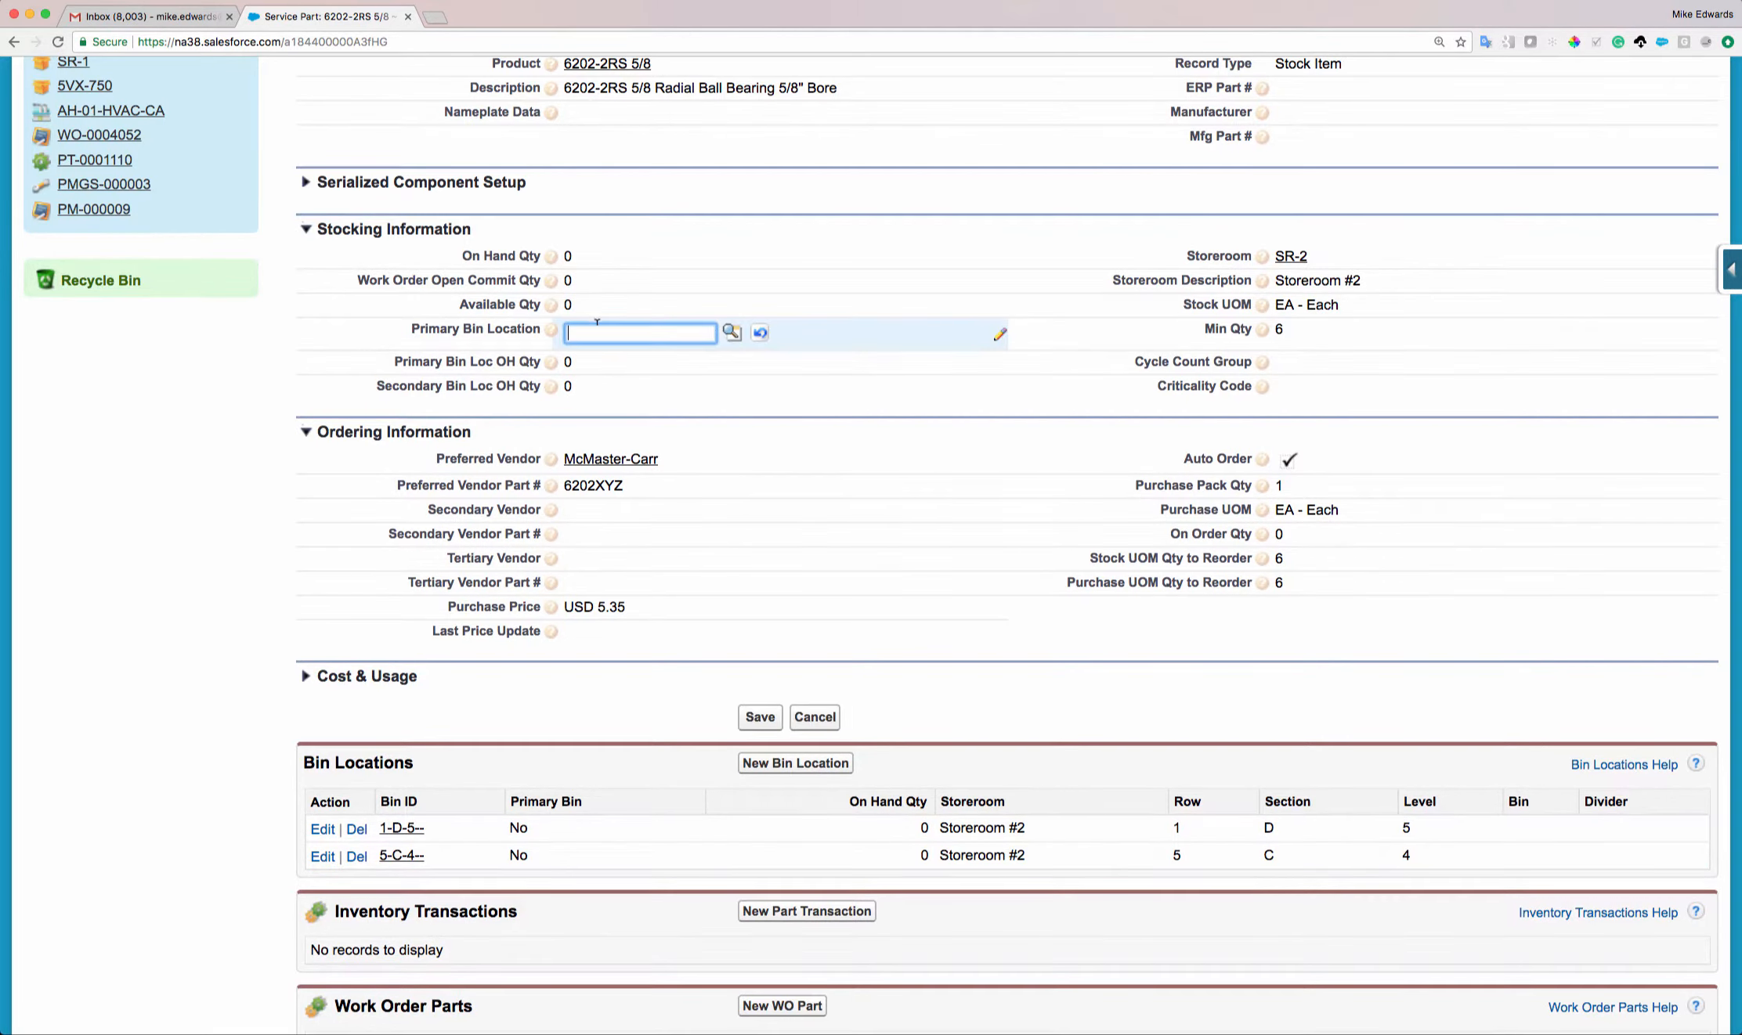
{"action": "left_click", "coordinate": [730, 335]}
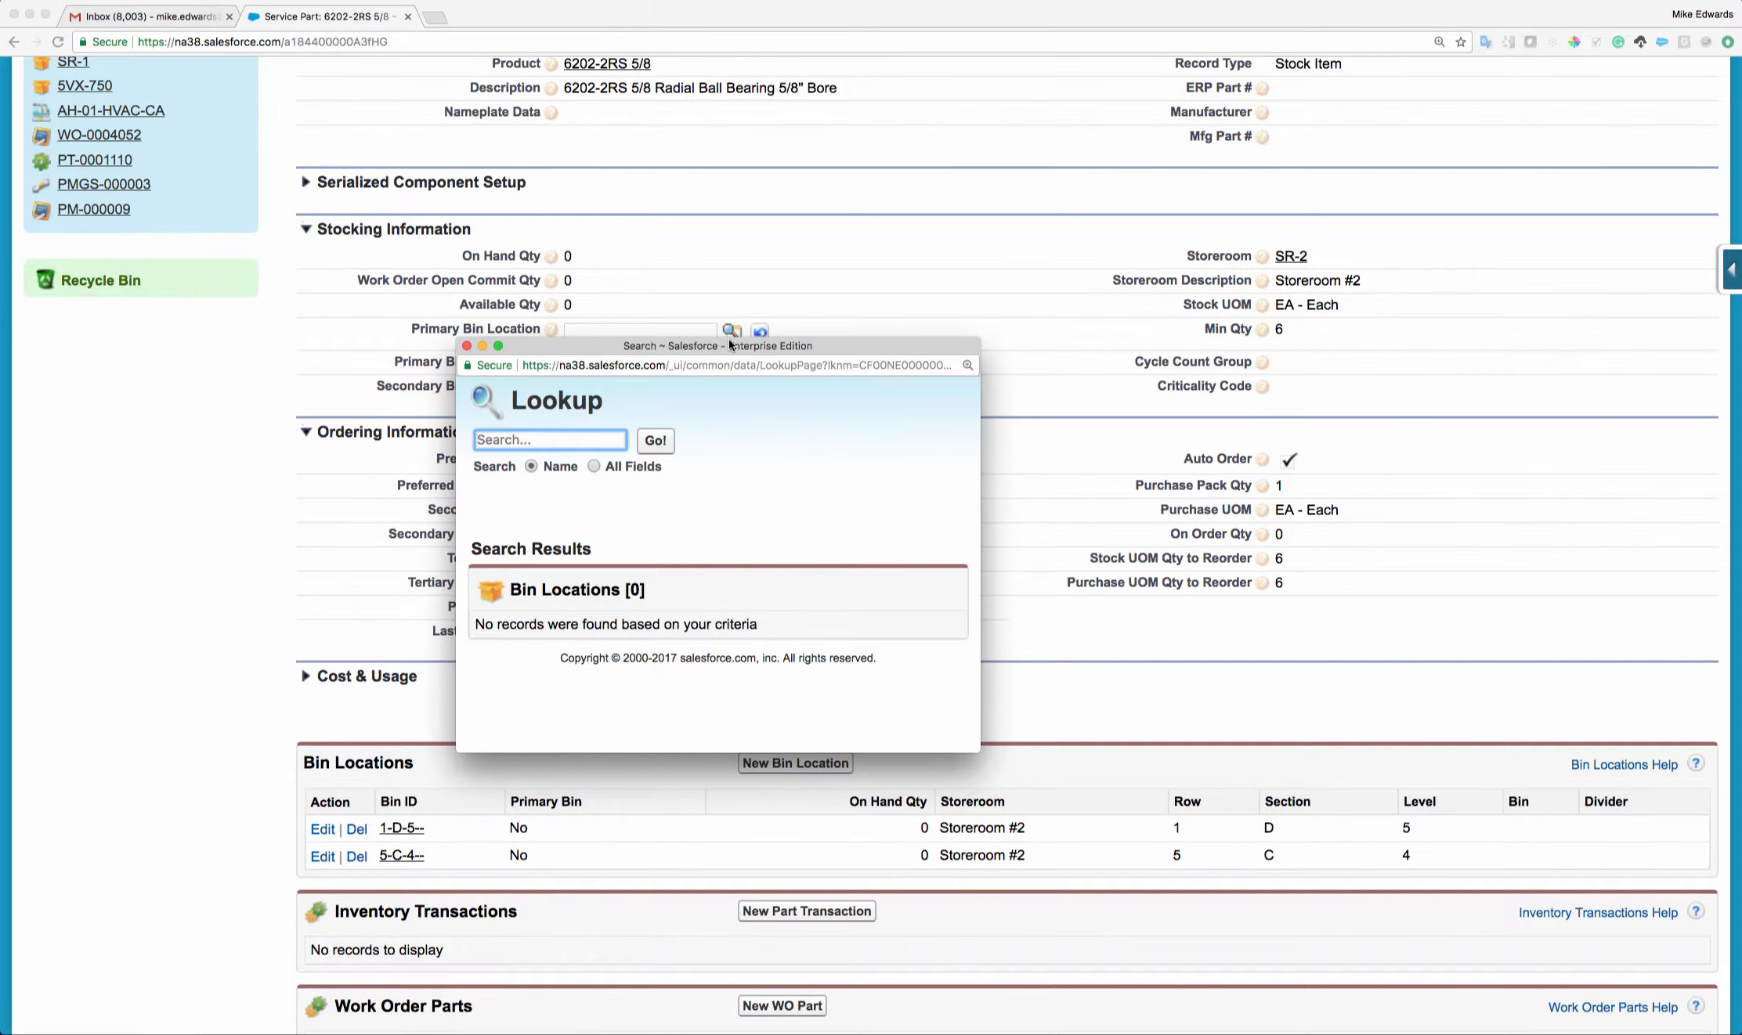
{"action": "left_click_drag", "start_coordinate": [711, 346], "coordinate": [711, 276]}
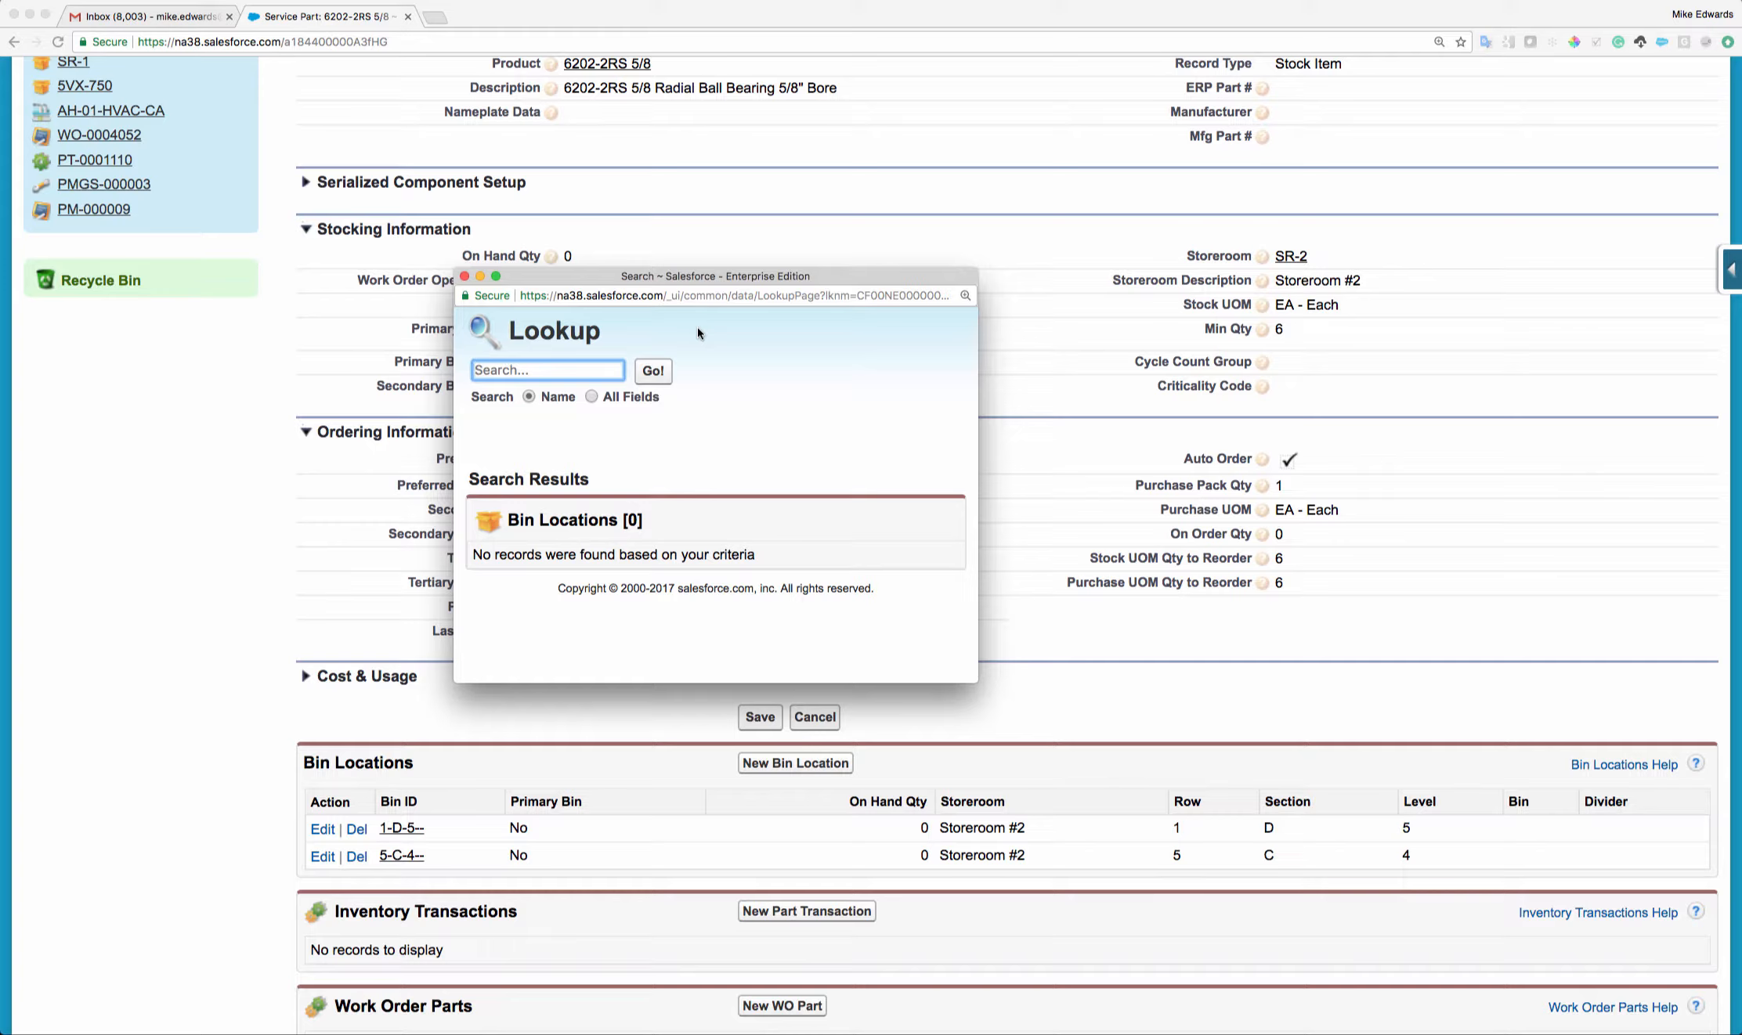
{"action": "left_click", "coordinate": [591, 396]}
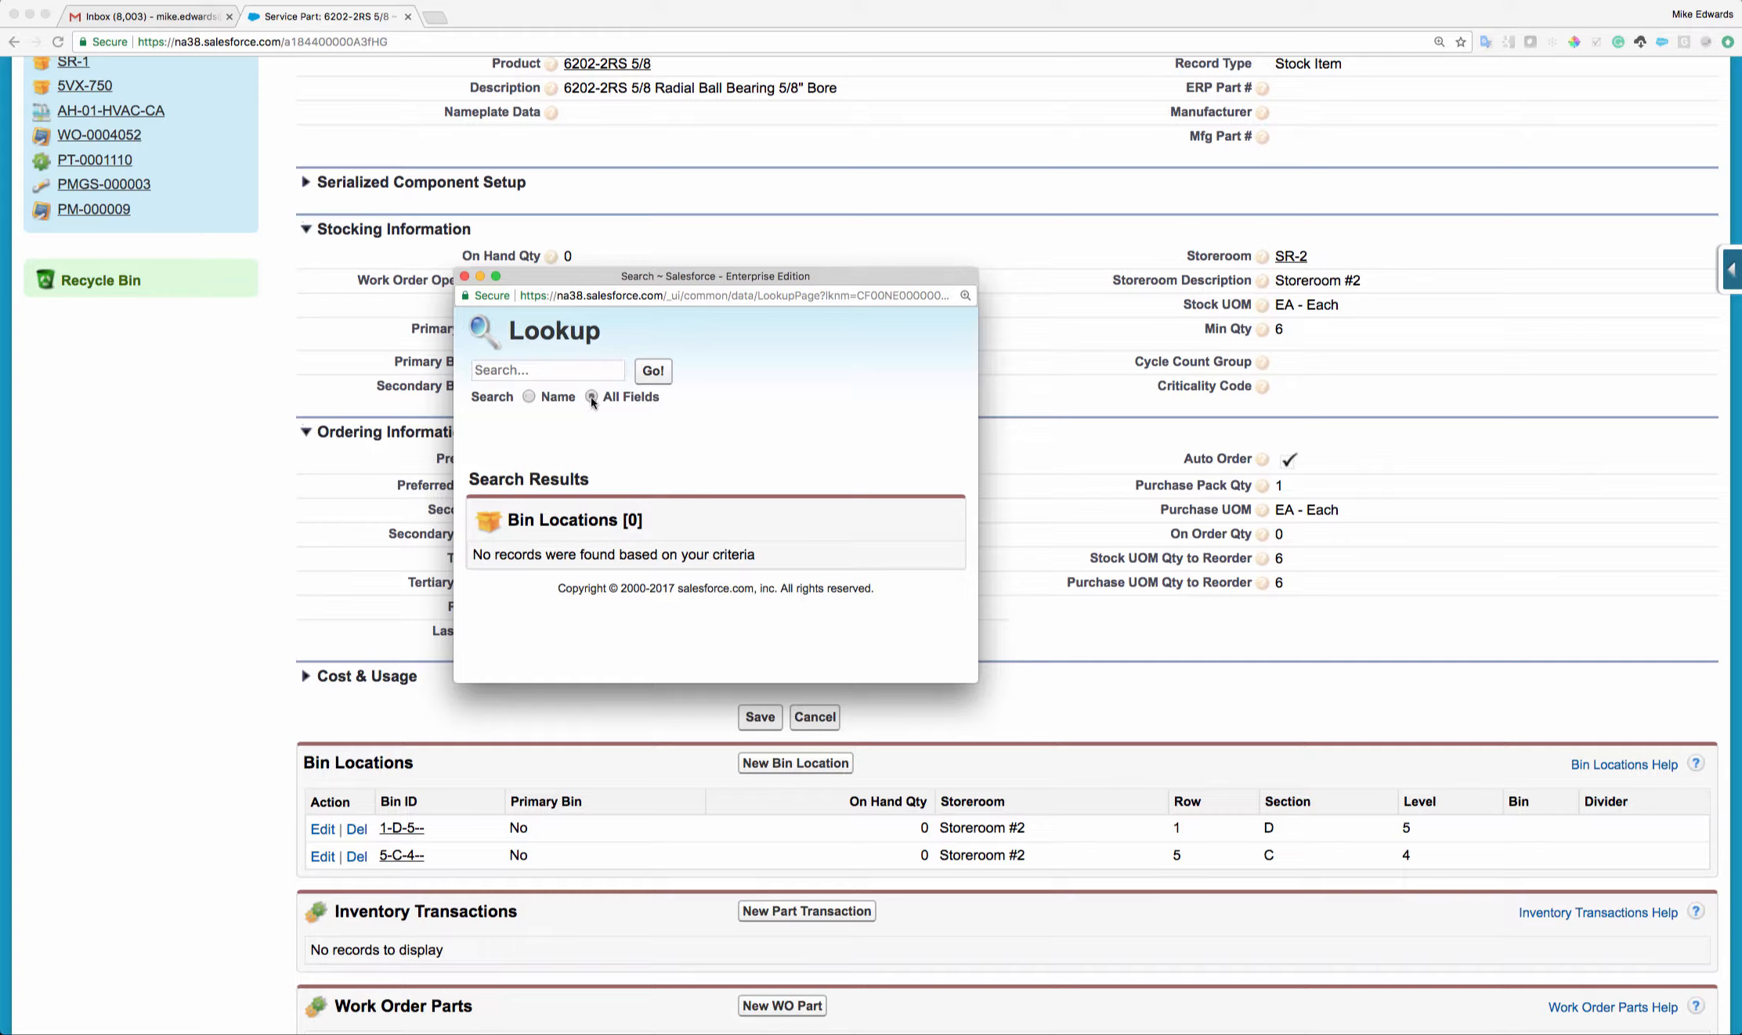
{"action": "left_click", "coordinate": [542, 365]}
{"action": "type", "text": "bin"}
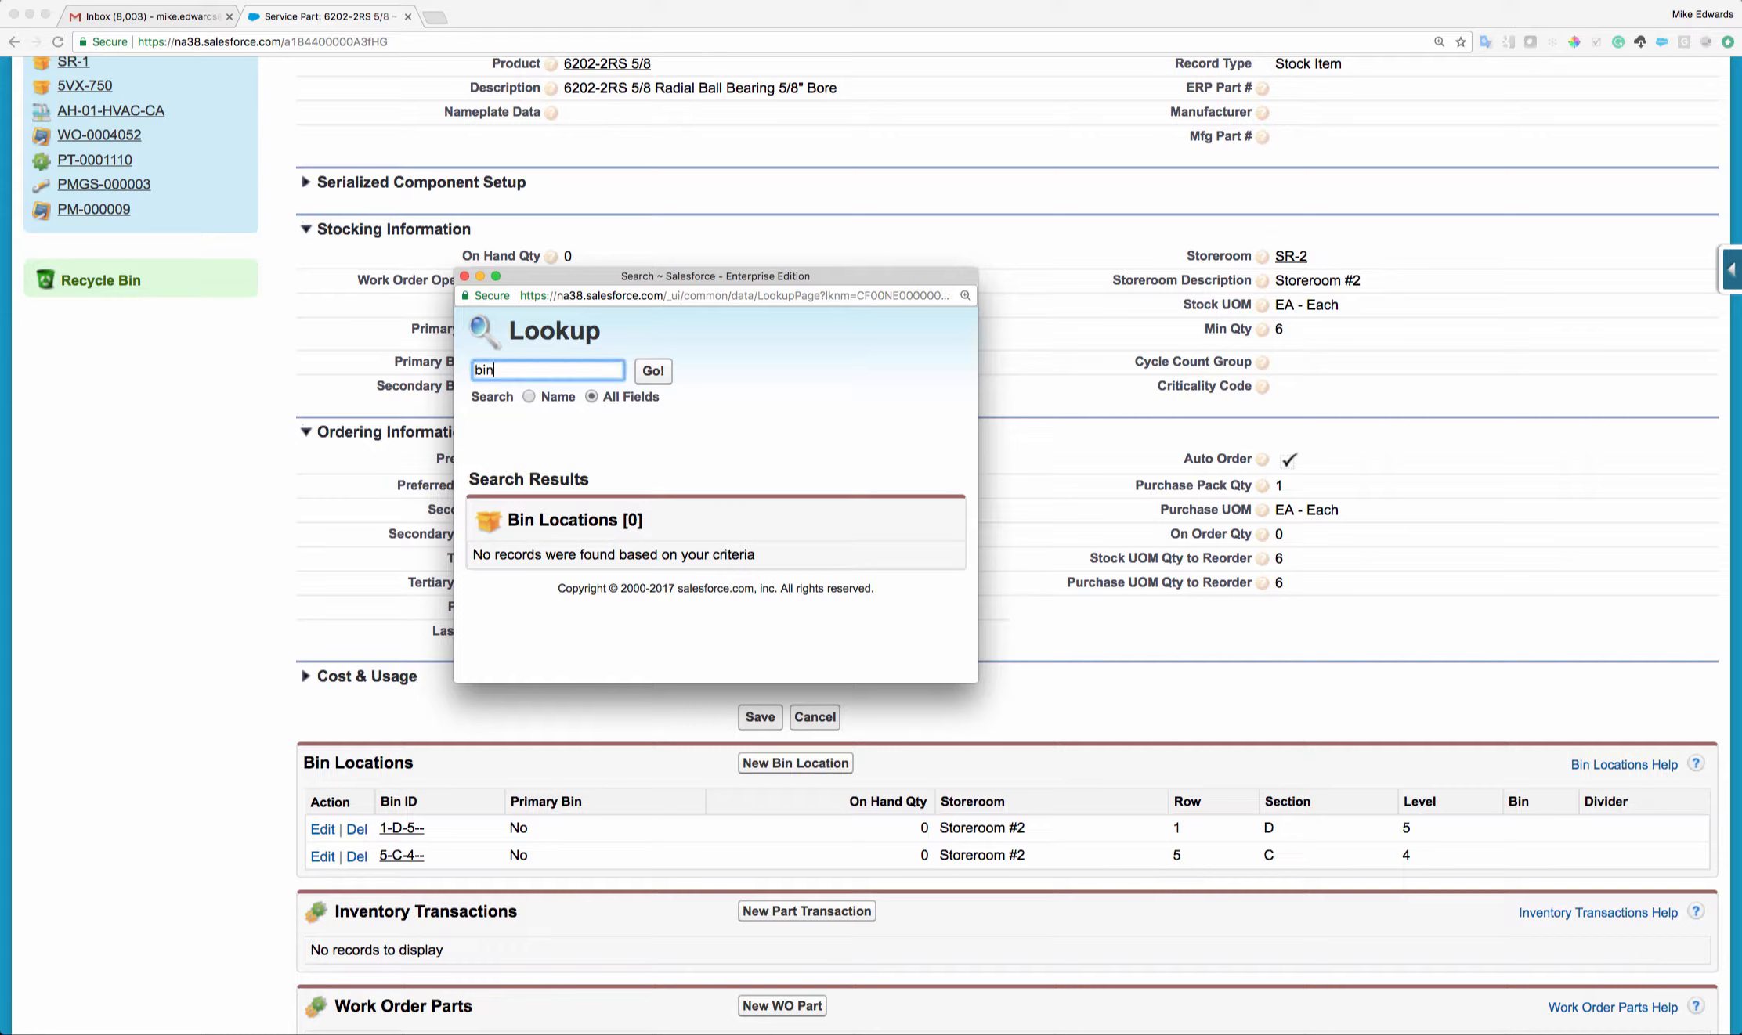
{"action": "key", "text": "Return"}
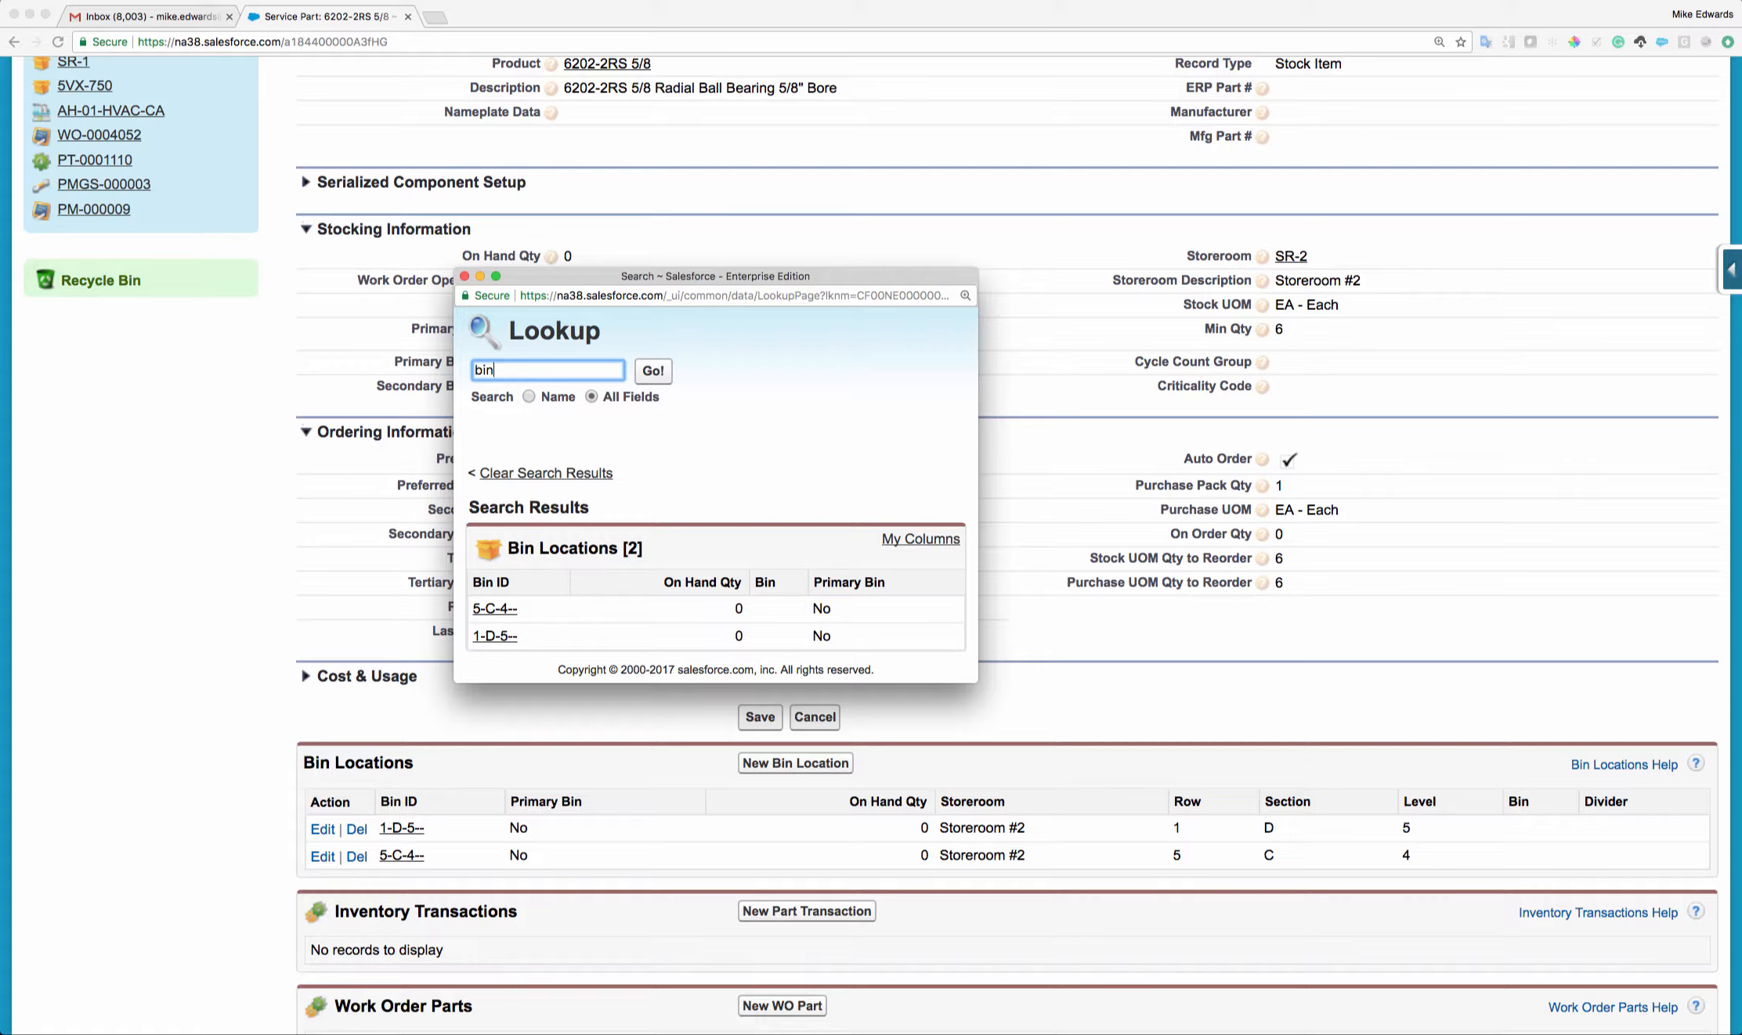
{"action": "left_click", "coordinate": [495, 608]}
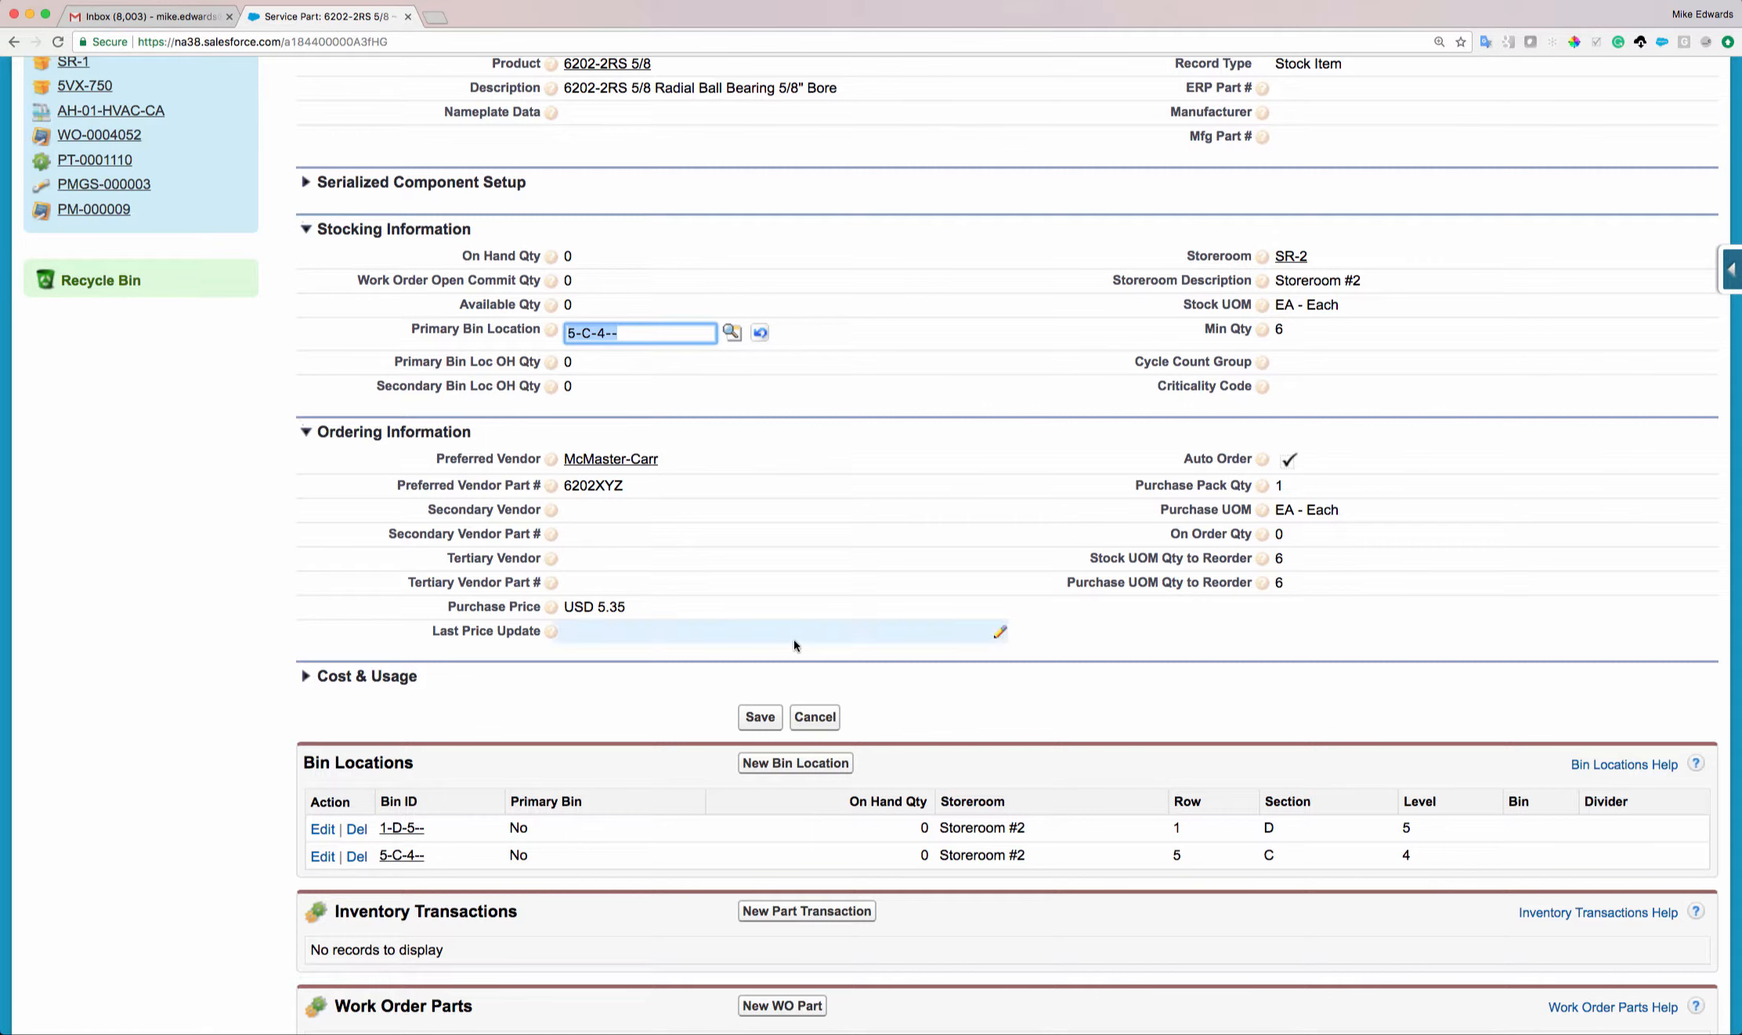
{"action": "left_click", "coordinate": [758, 719]}
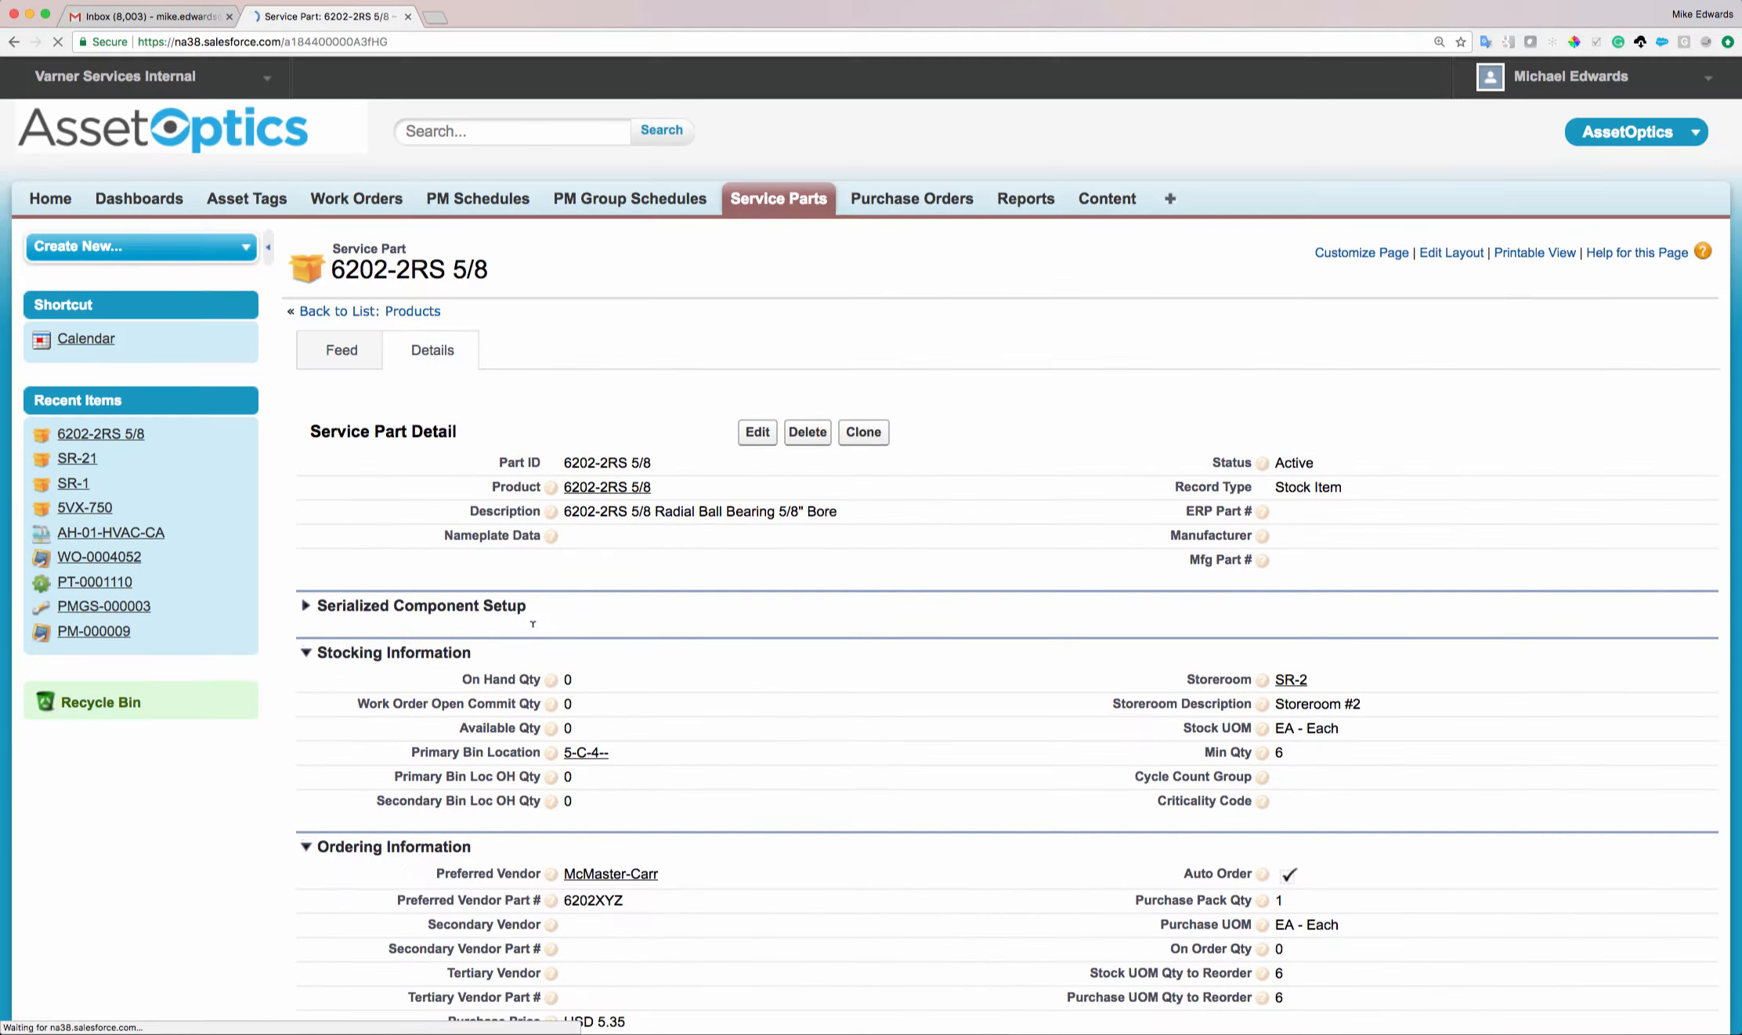
{"action": "scroll", "coordinate": [532, 624], "scroll_direction": "down", "scroll_amount": 5}
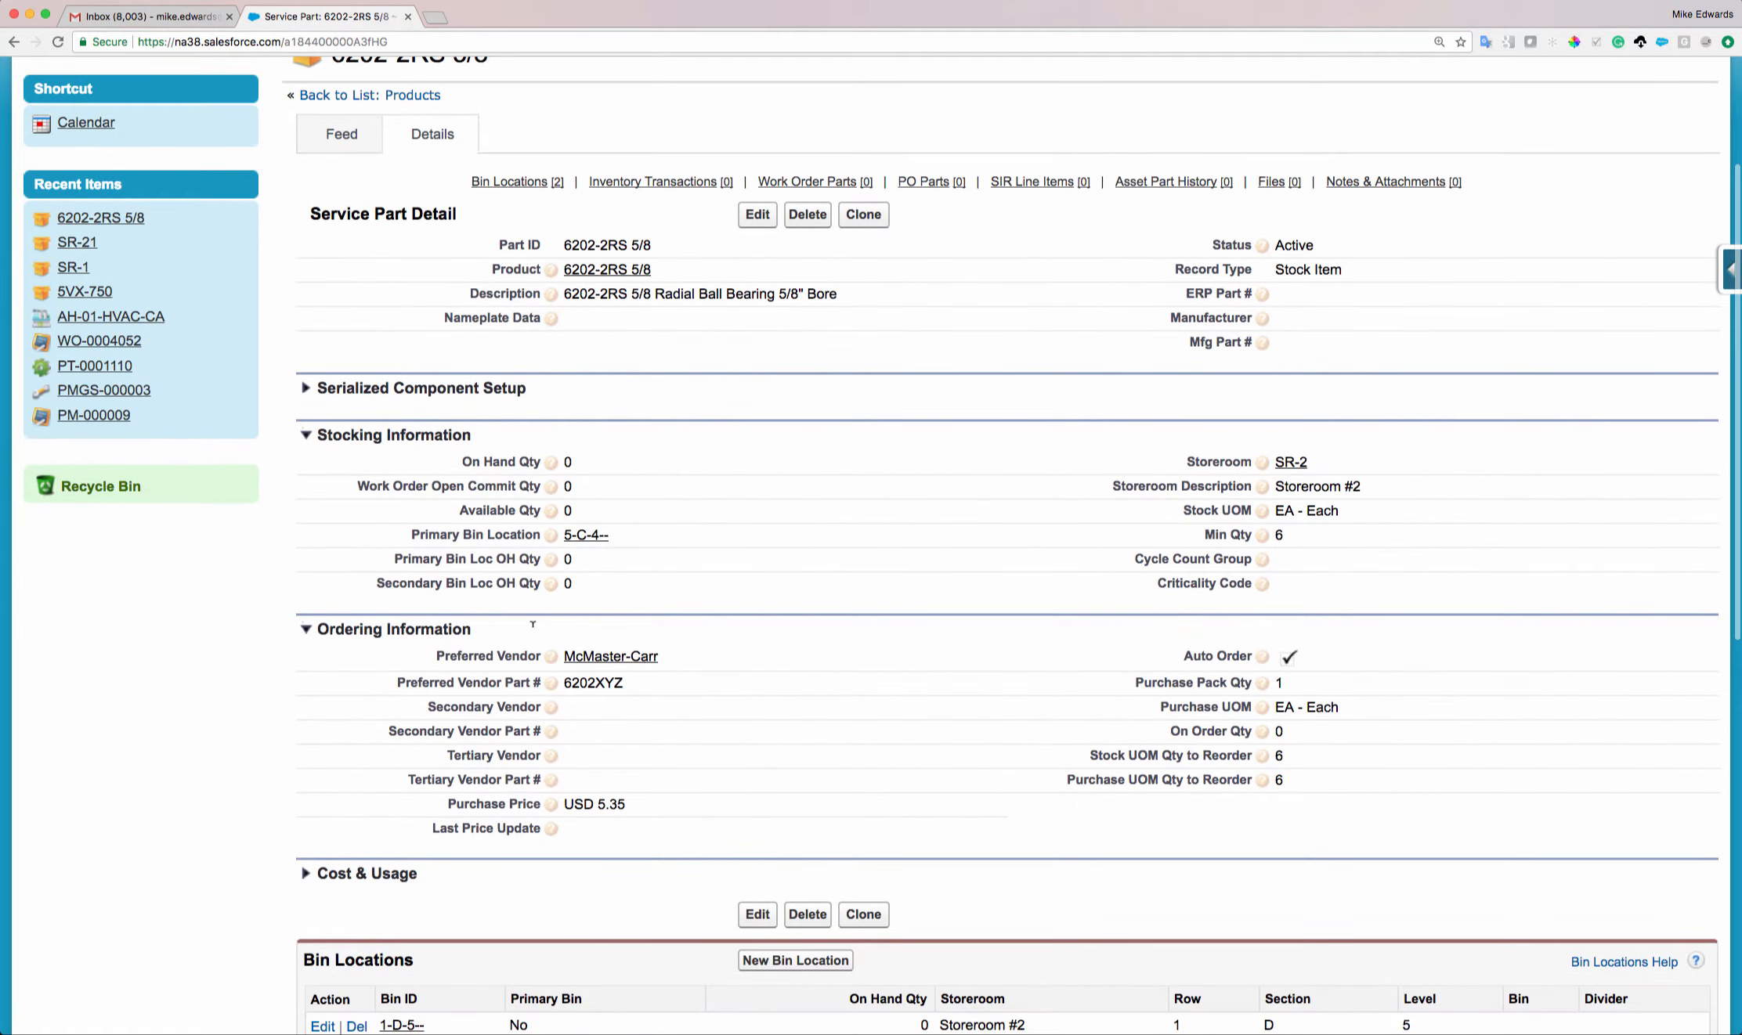
- Set the minimum stocking quantity of the 6202-2RS 5/8 service part to 4 and save the record
{"action": "scroll", "coordinate": [532, 624], "scroll_direction": "down", "scroll_amount": 2}
{"action": "mouse_move", "coordinate": [551, 445]}
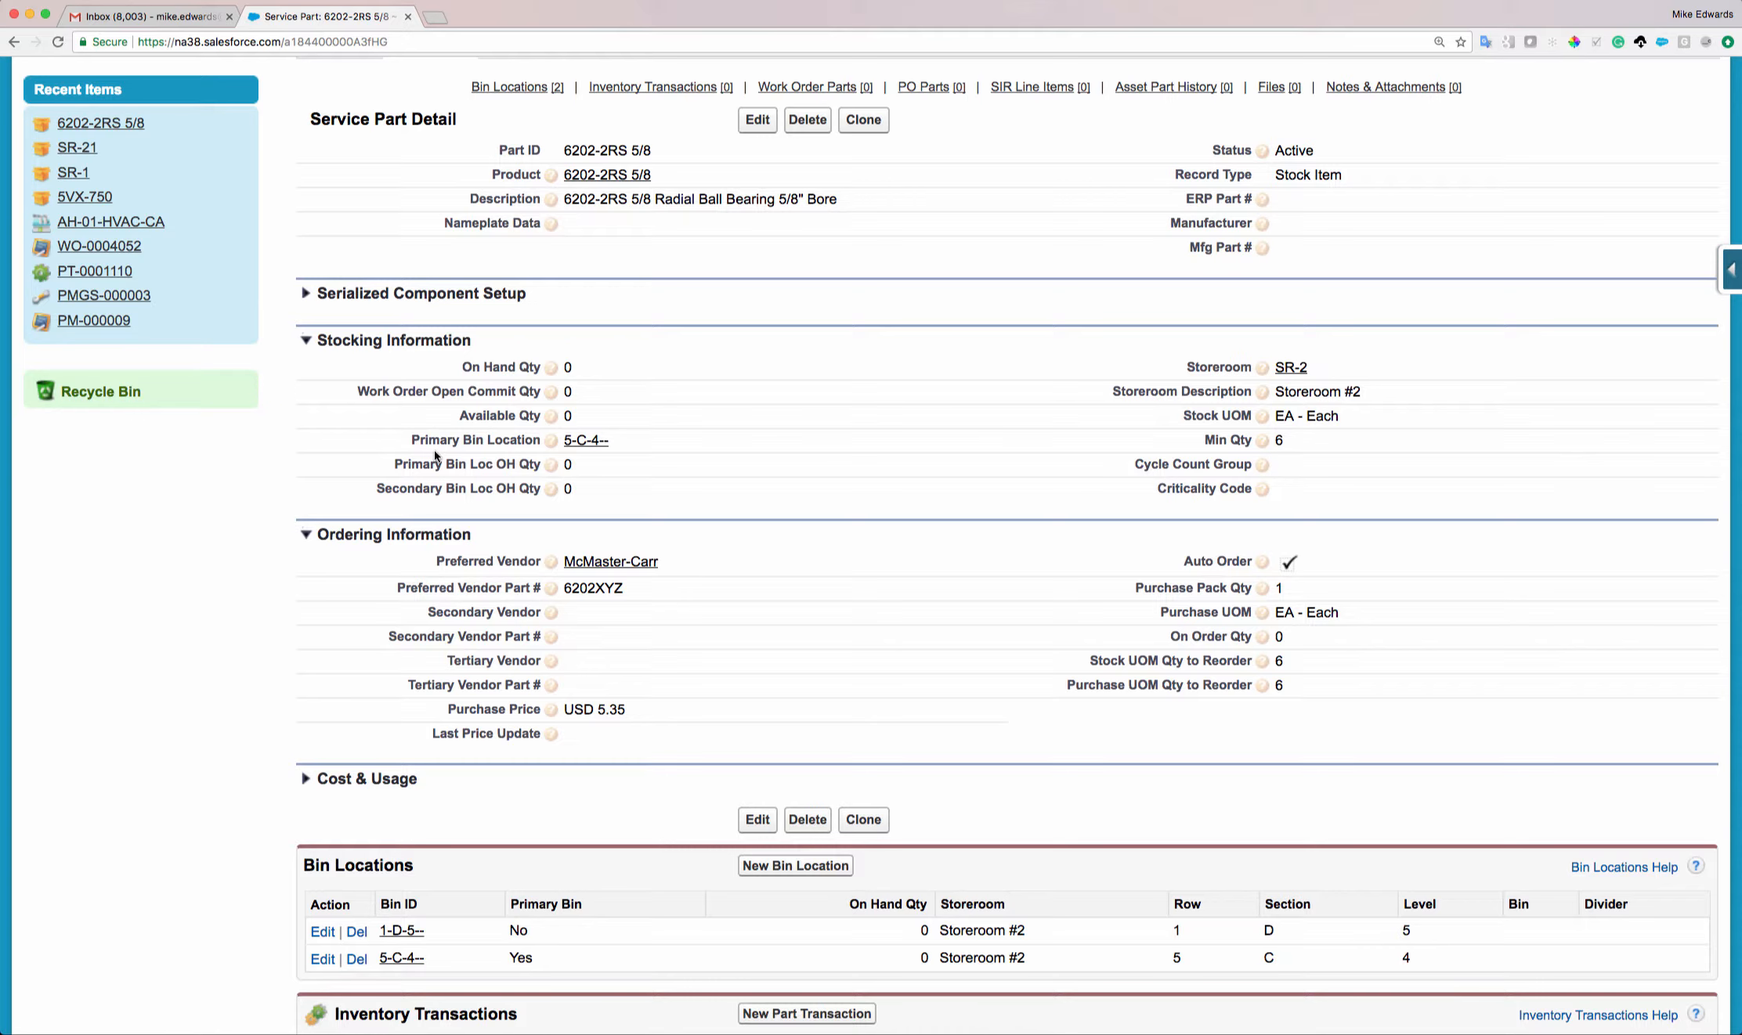
{"action": "scroll", "coordinate": [436, 456], "scroll_direction": "down", "scroll_amount": 1}
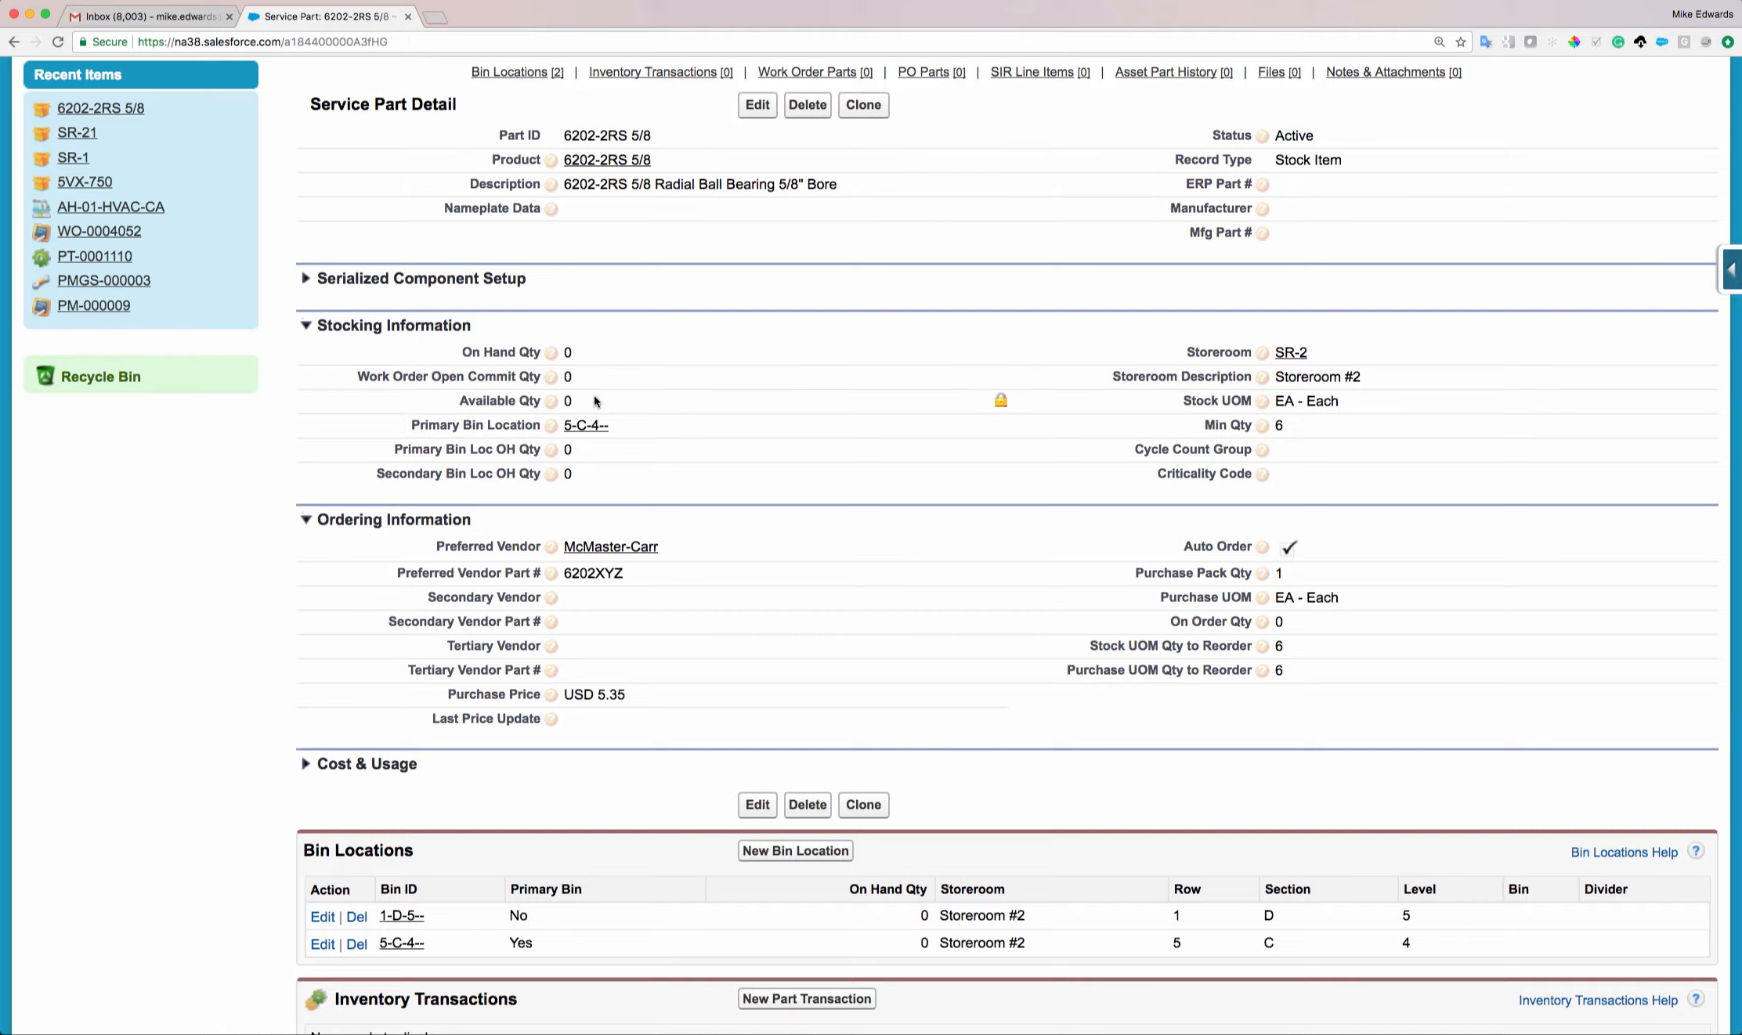
{"action": "mouse_move", "coordinate": [553, 403]}
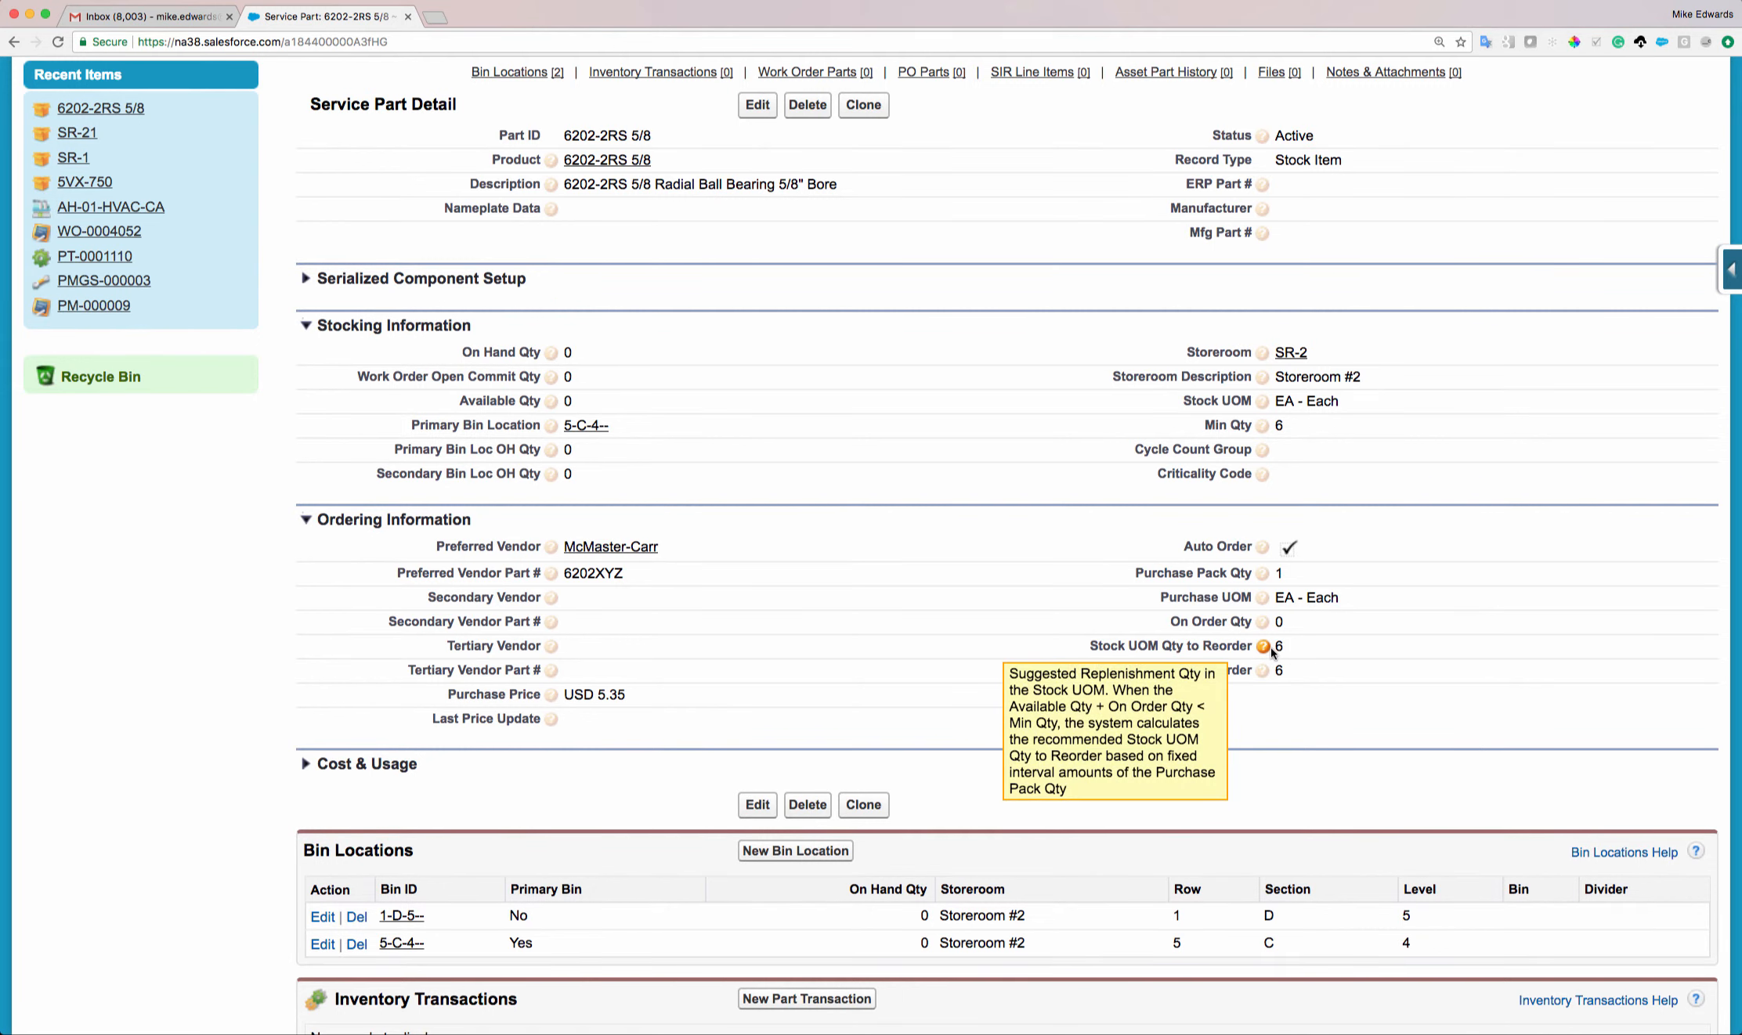
{"action": "mouse_move", "coordinate": [1270, 629]}
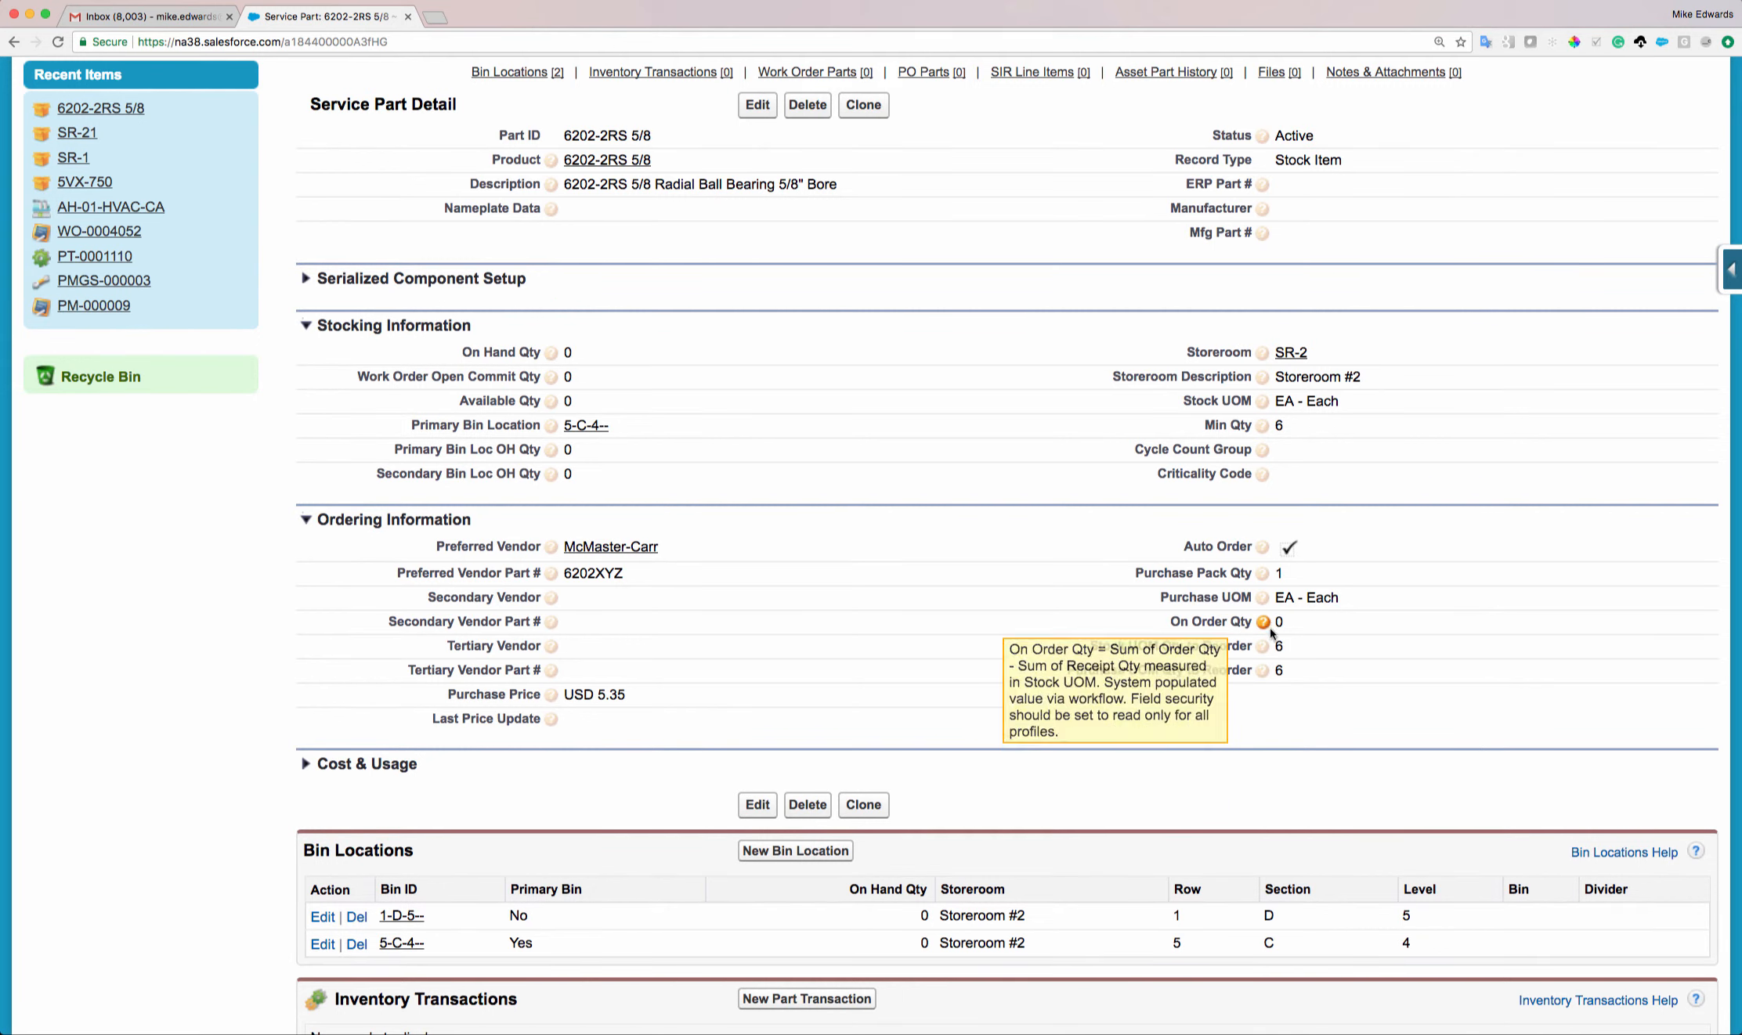
{"action": "double_click", "coordinate": [1310, 427]}
{"action": "type", "text": "4"}
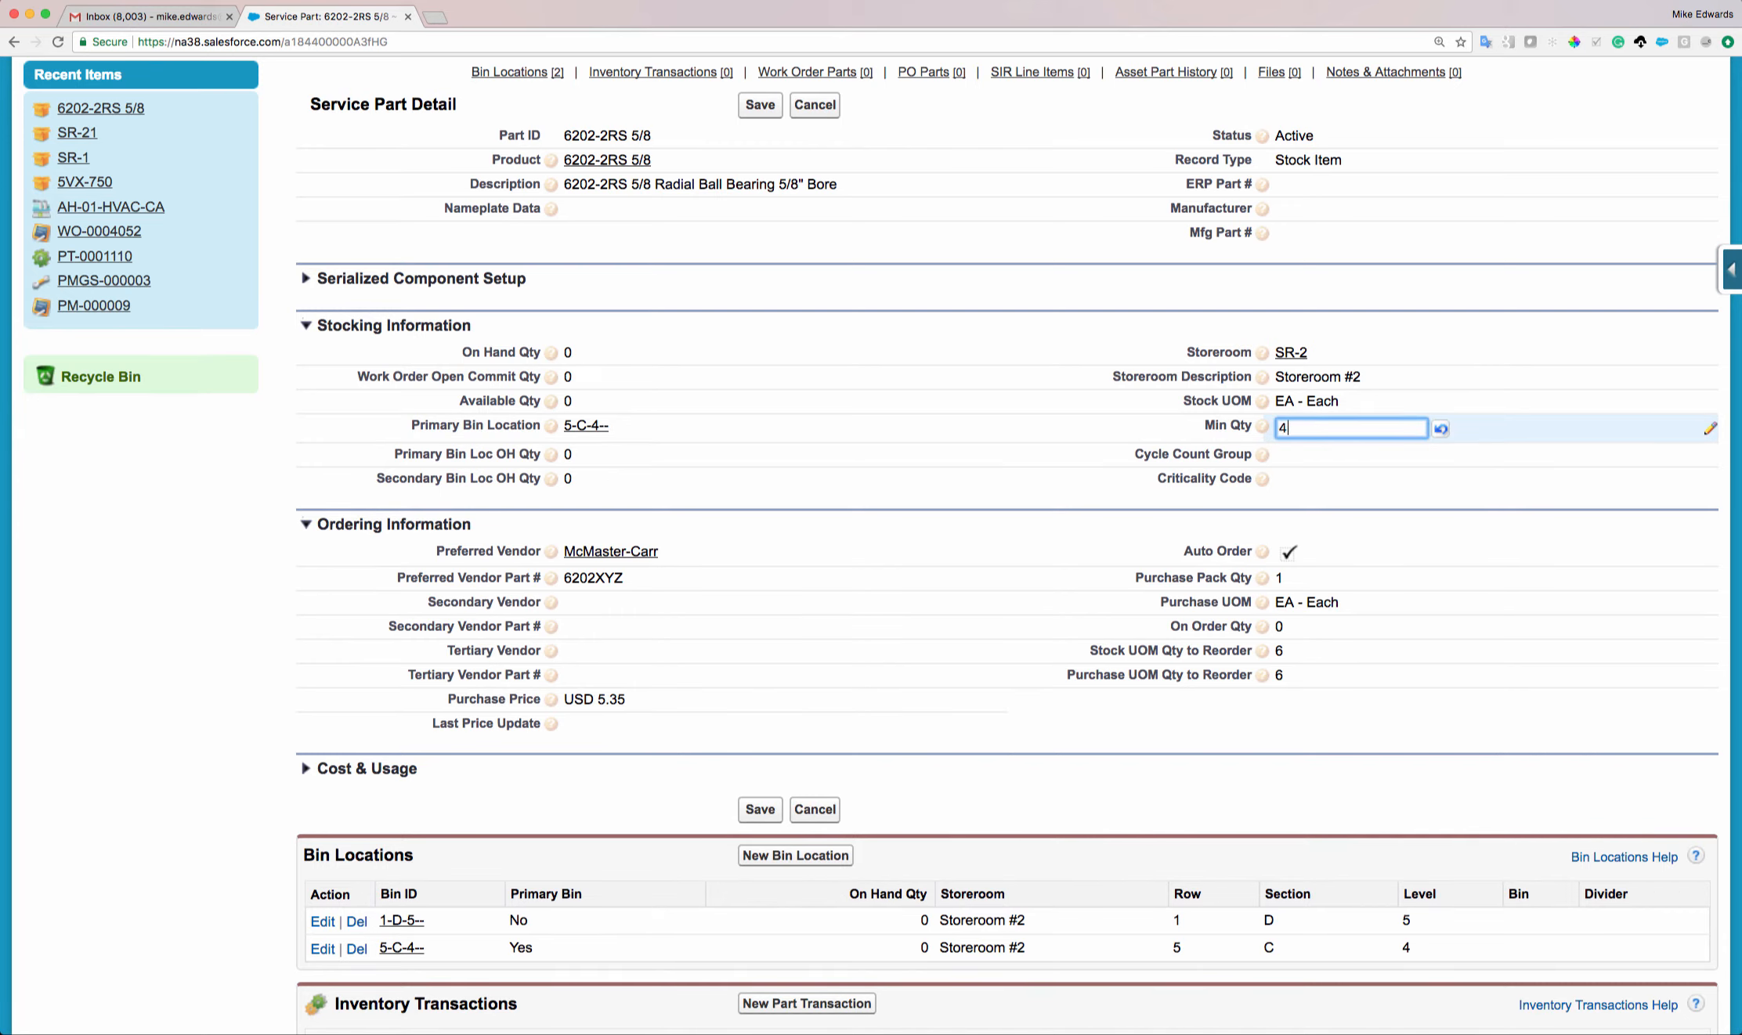
{"action": "left_click", "coordinate": [766, 809]}
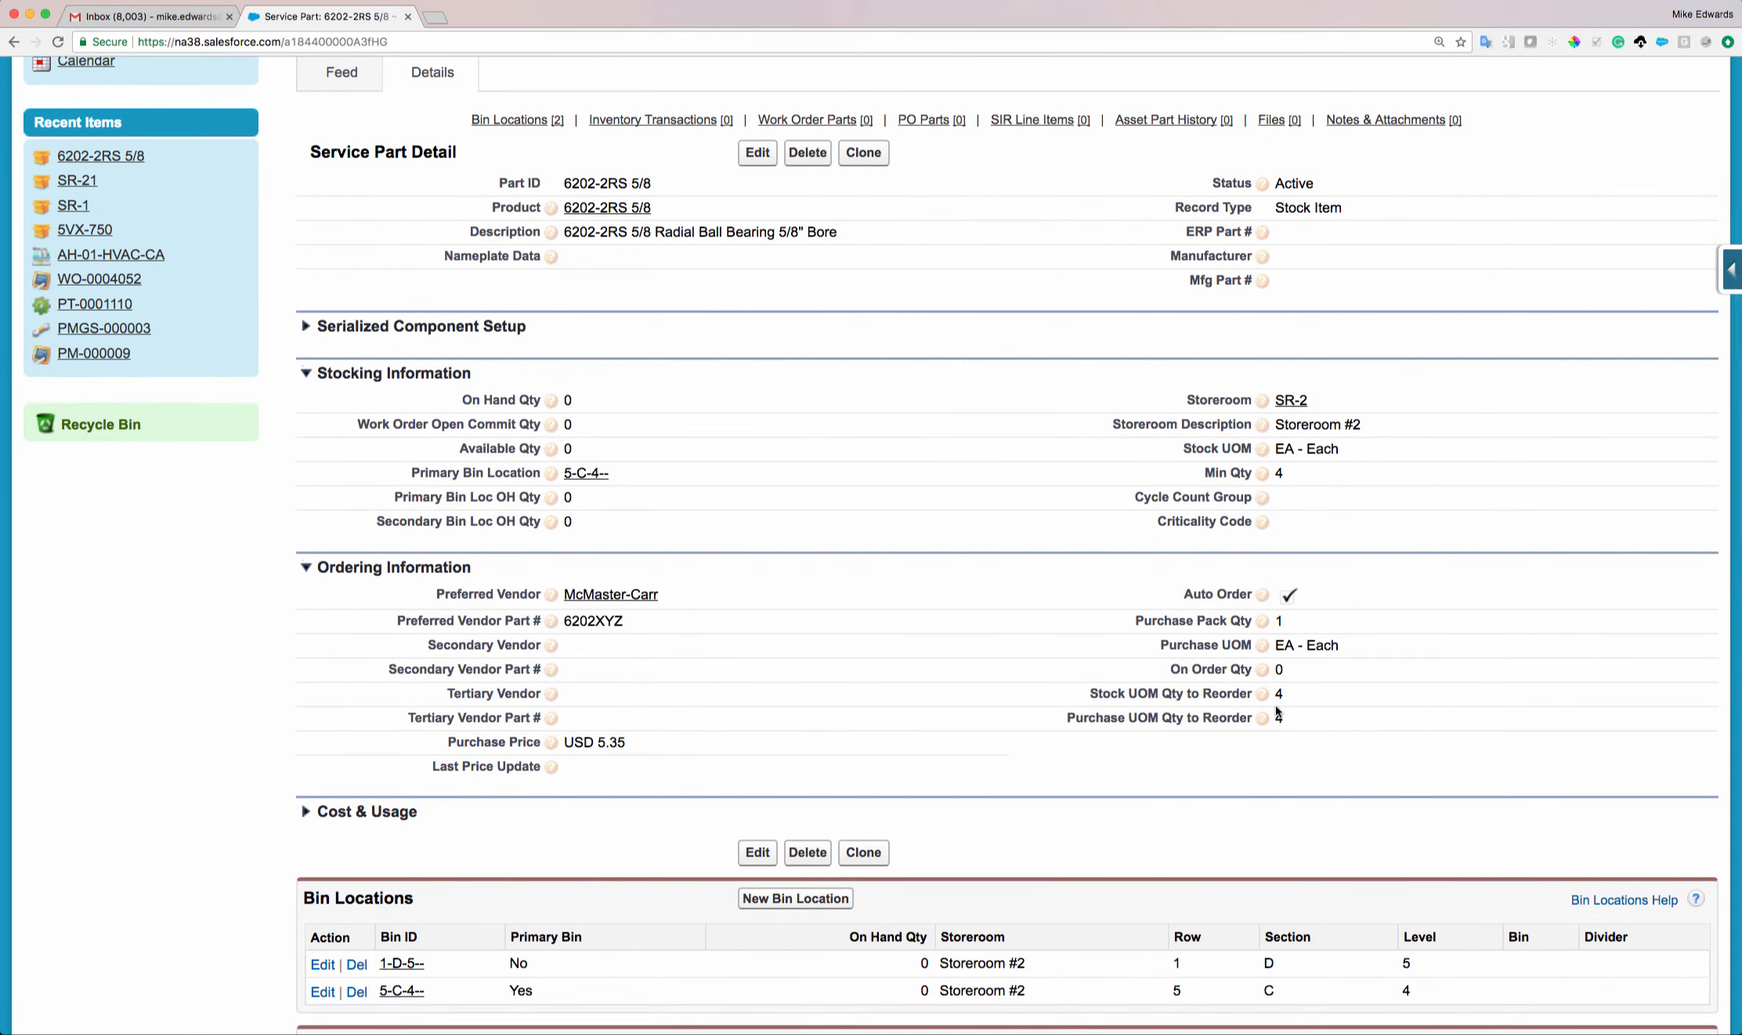
{"action": "scroll", "coordinate": [1277, 713], "scroll_direction": "down", "scroll_amount": 3}
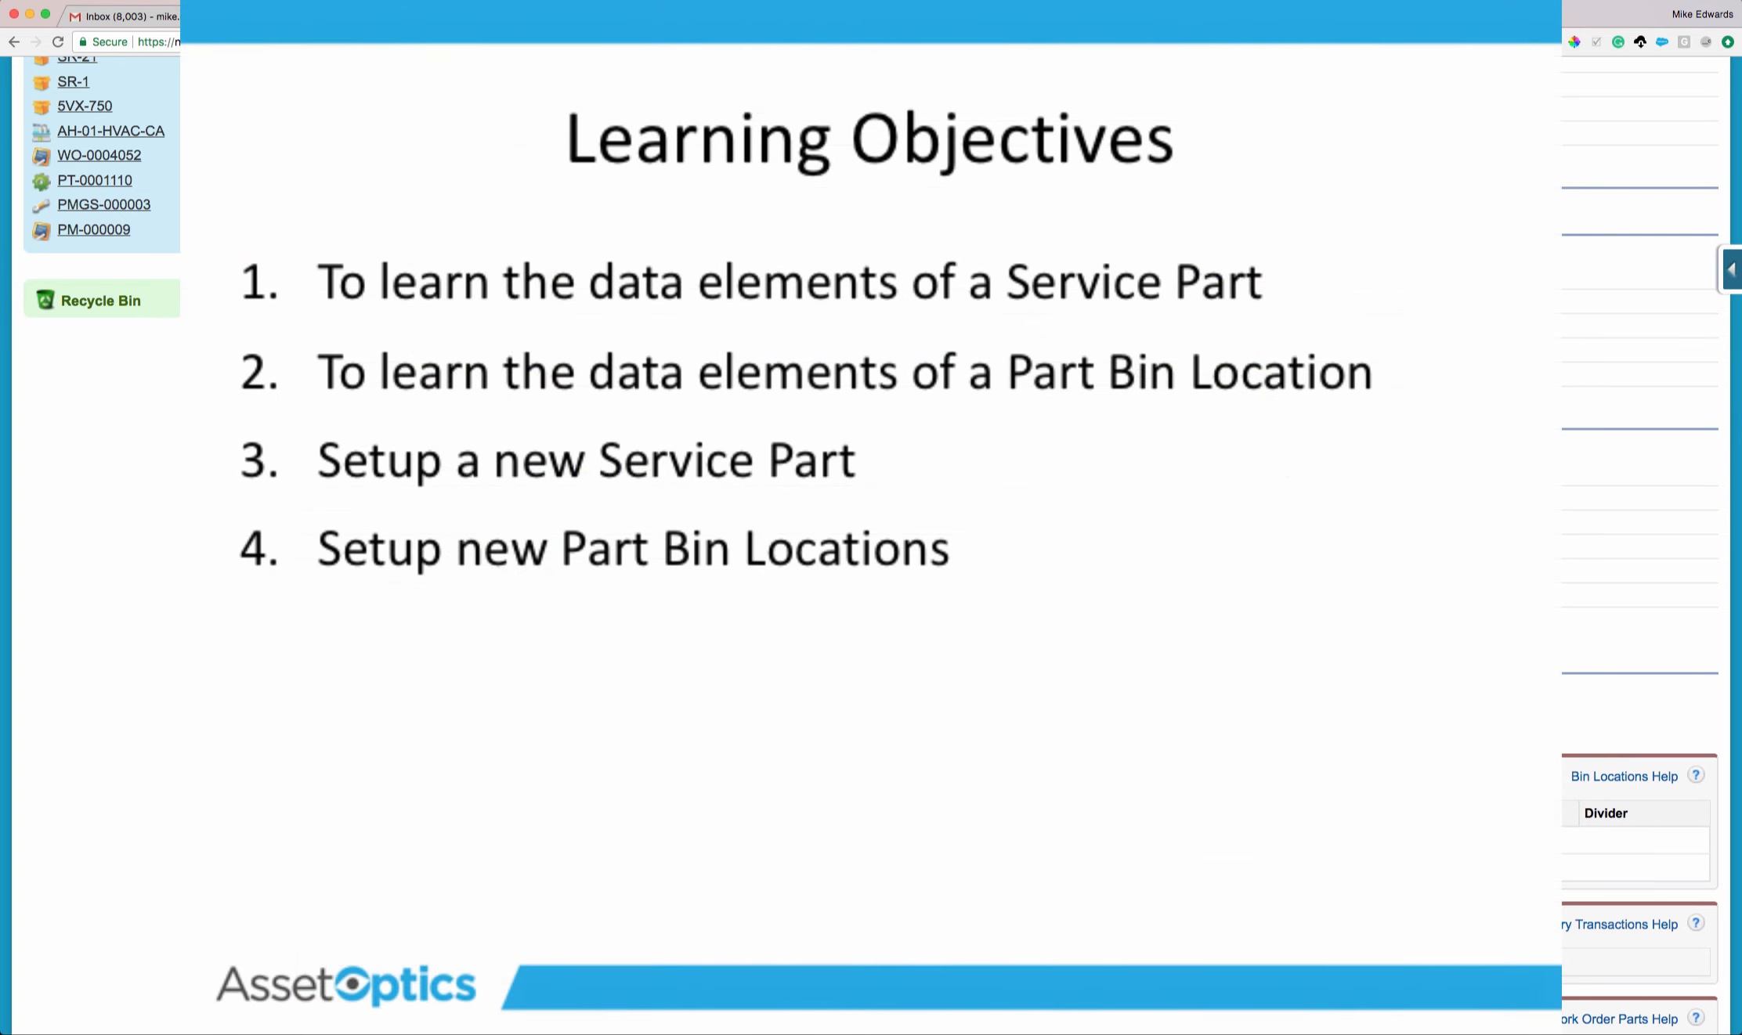
{"action": "scroll", "coordinate": [102, 196], "scroll_direction": "up", "scroll_amount": 2}
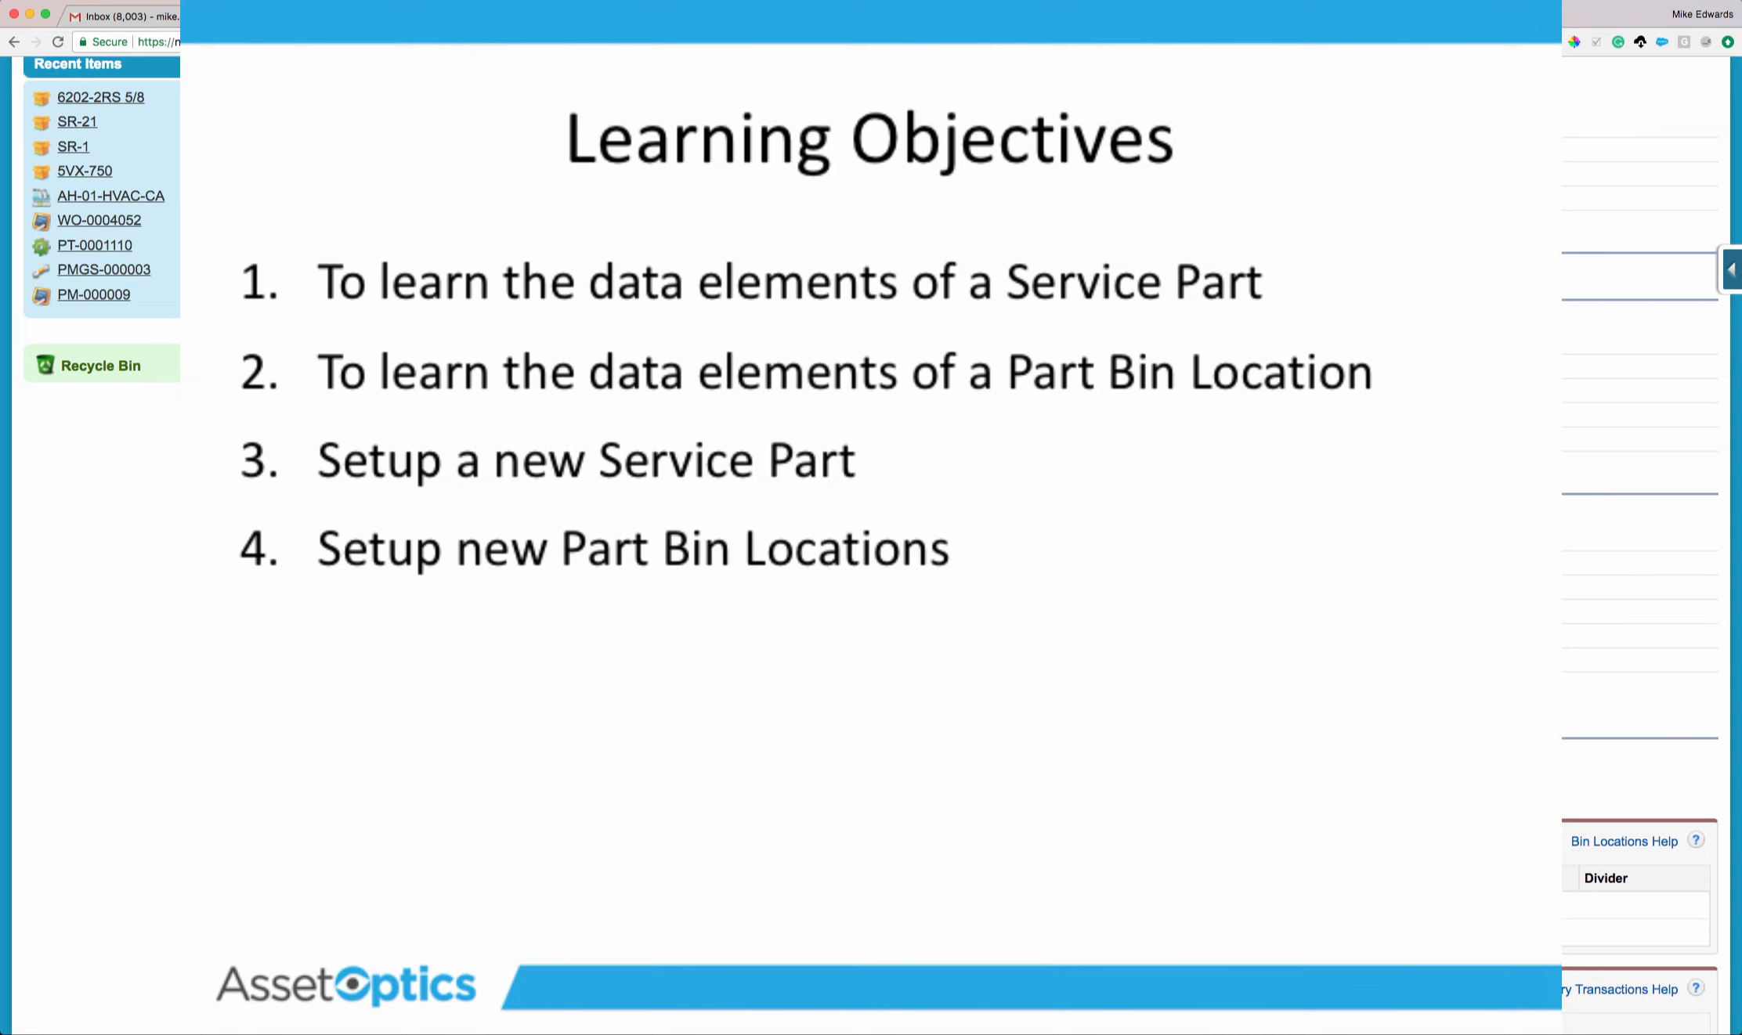
{"action": "scroll", "coordinate": [102, 196], "scroll_direction": "down", "scroll_amount": 2}
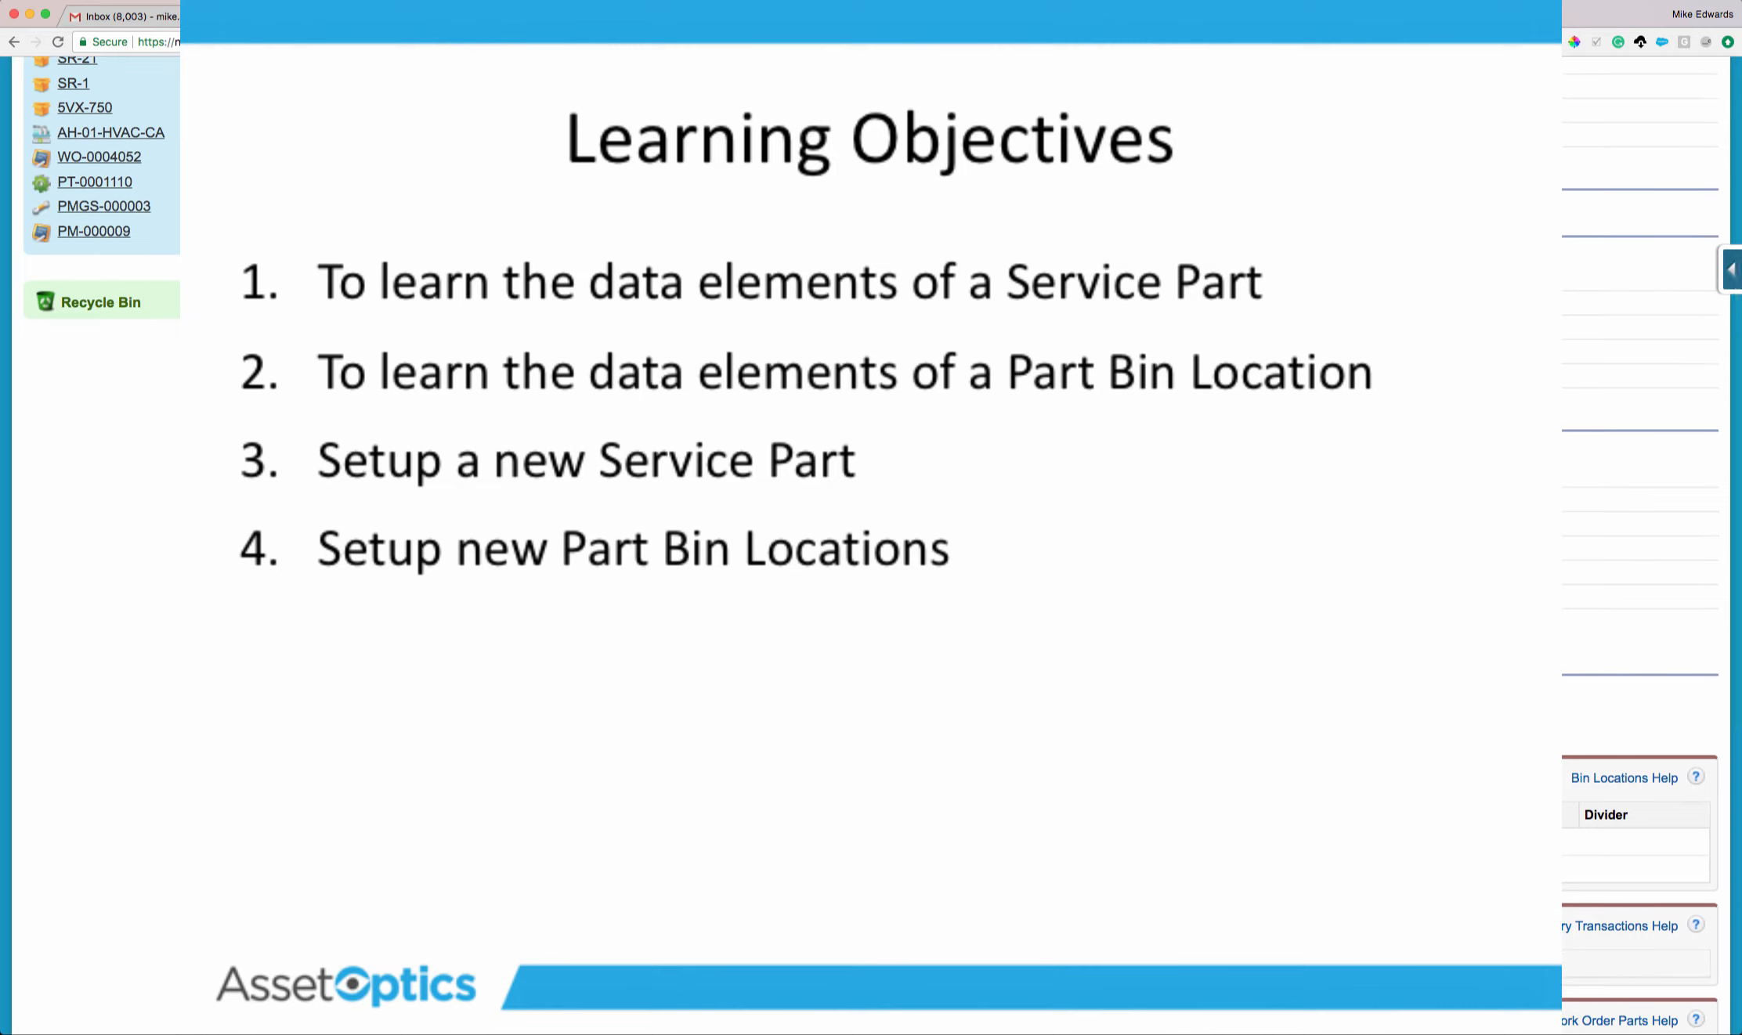